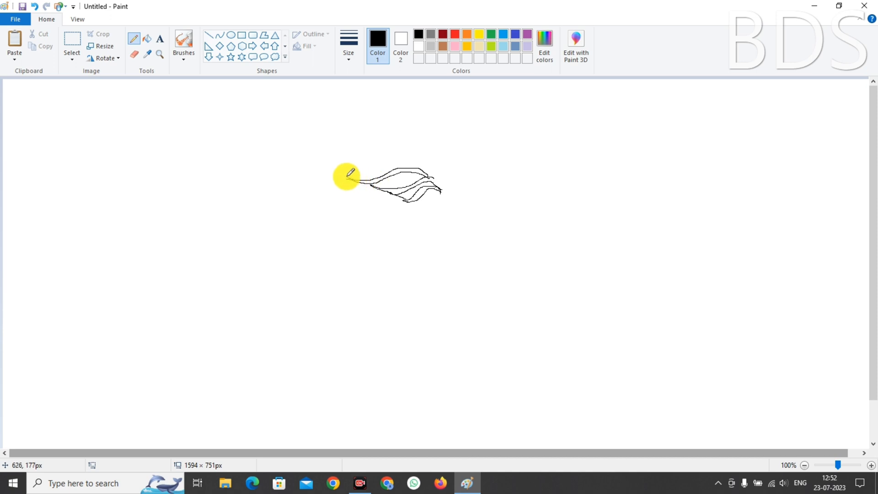
# Pencil the boy's wavy hair strands, spikes and face outline in black, undoing two misdrawn strokes
pyautogui.moveTo(375, 188)
pyautogui.mouseDown()
pyautogui.moveTo(344, 187)
pyautogui.moveTo(340, 167)
pyautogui.moveTo(359, 192)
pyautogui.moveTo(330, 189)
pyautogui.moveTo(339, 205)
pyautogui.moveTo(354, 199)
pyautogui.moveTo(333, 194)
pyautogui.moveTo(347, 206)
pyautogui.moveTo(347, 237)
pyautogui.mouseUp()
pyautogui.hotkey('ctrl', 'z')
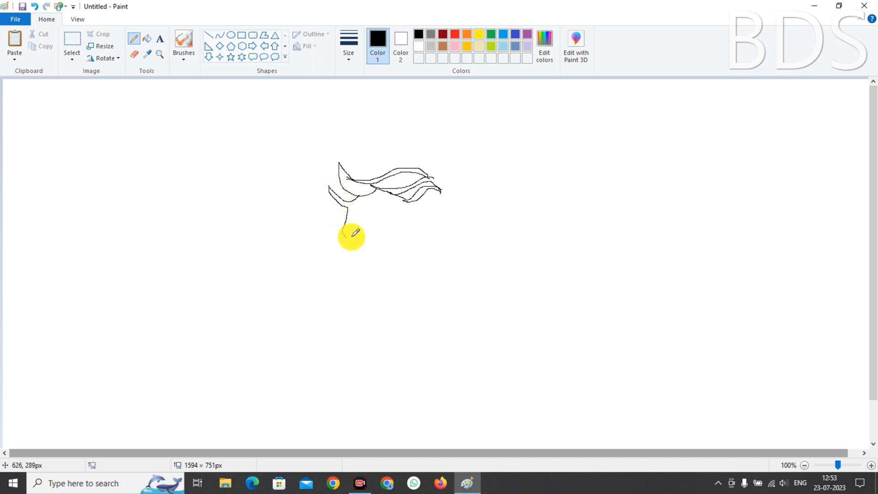
pyautogui.moveTo(358, 192); pyautogui.dragTo(353, 229)
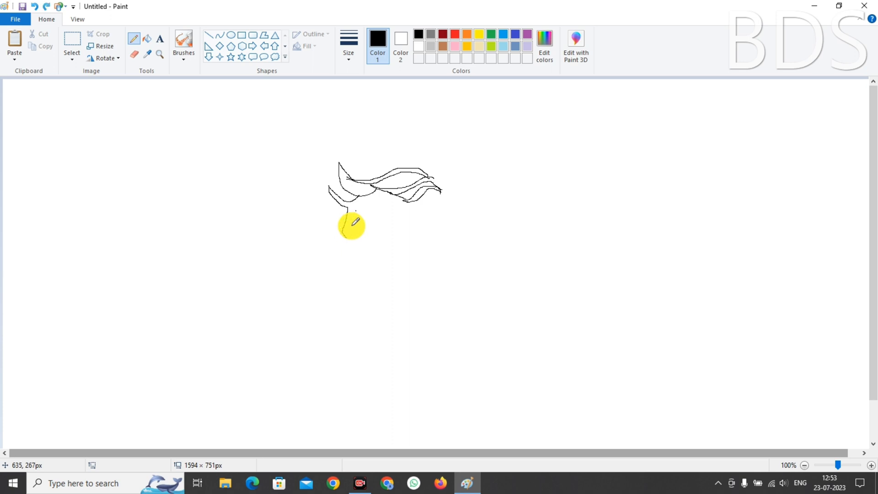
pyautogui.hotkey('ctrl', 'z')
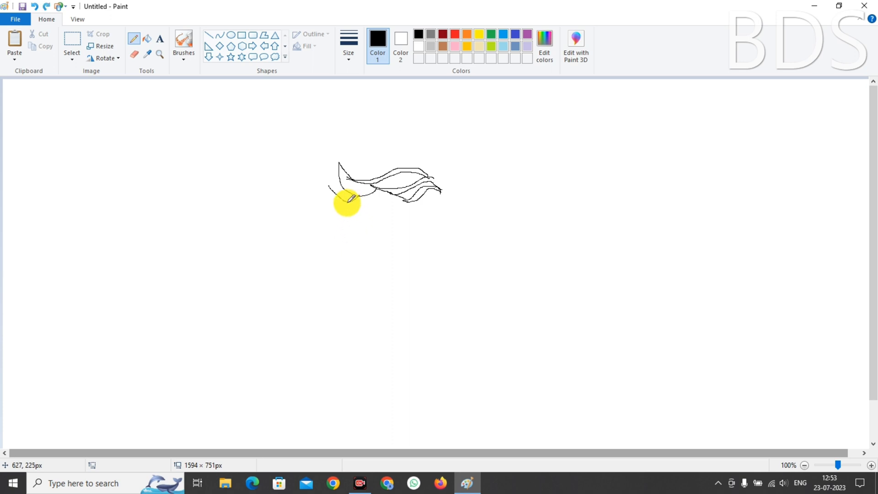
pyautogui.moveTo(348, 202)
pyautogui.mouseDown()
pyautogui.moveTo(337, 263)
pyautogui.moveTo(365, 280)
pyautogui.moveTo(390, 289)
pyautogui.moveTo(425, 275)
pyautogui.moveTo(431, 261)
pyautogui.moveTo(439, 267)
pyautogui.moveTo(451, 254)
pyautogui.moveTo(447, 239)
pyautogui.moveTo(436, 249)
pyautogui.mouseUp()
pyautogui.moveTo(420, 199); pyautogui.dragTo(437, 246)
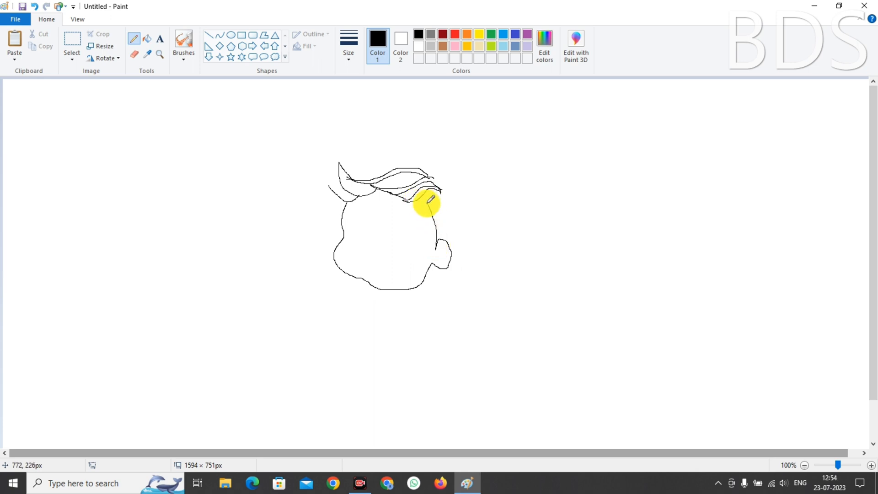
pyautogui.moveTo(427, 203)
pyautogui.mouseDown()
pyautogui.moveTo(384, 205)
pyautogui.moveTo(406, 200)
pyautogui.mouseUp()
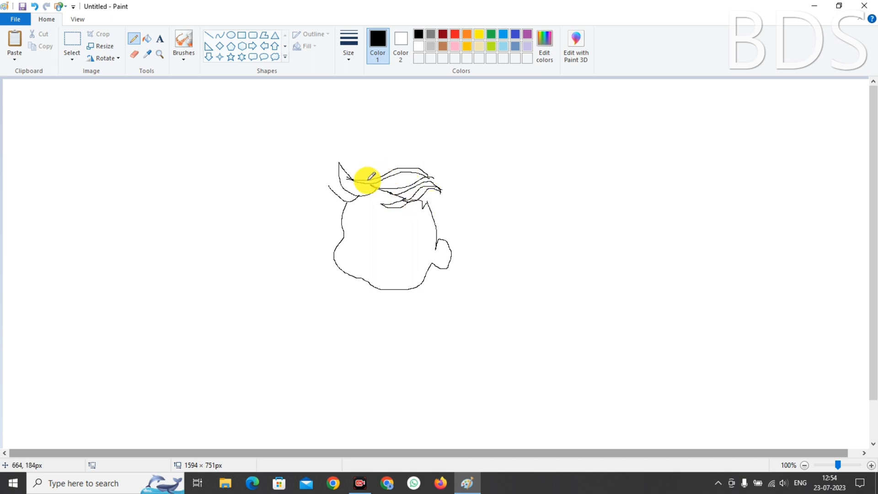
pyautogui.moveTo(367, 168)
pyautogui.mouseDown()
pyautogui.moveTo(411, 163)
pyautogui.moveTo(441, 189)
pyautogui.moveTo(433, 160)
pyautogui.moveTo(440, 184)
pyautogui.moveTo(457, 170)
pyautogui.moveTo(442, 191)
pyautogui.moveTo(464, 180)
pyautogui.moveTo(441, 192)
pyautogui.moveTo(451, 191)
pyautogui.moveTo(458, 210)
pyautogui.moveTo(451, 242)
pyautogui.mouseUp()
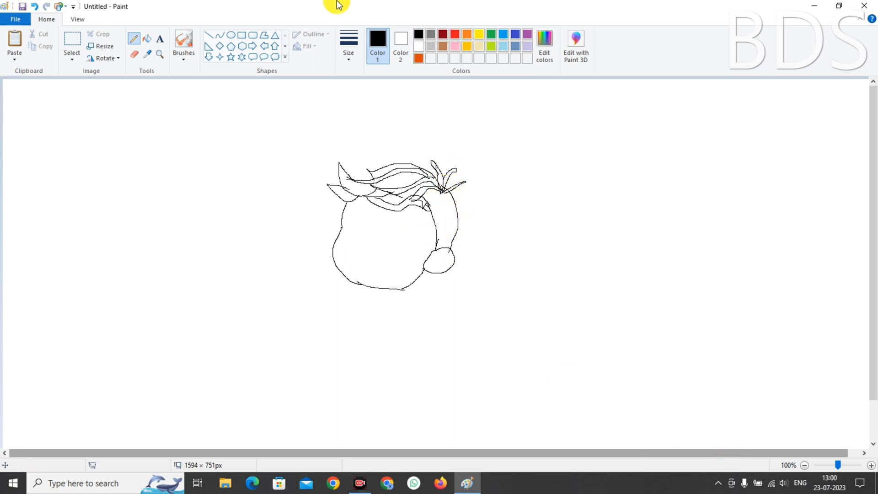
pyautogui.click(467, 36)
# Mix a custom dark orange by picking orange and lowering its luminance in Edit Colors
pyautogui.click(544, 41)
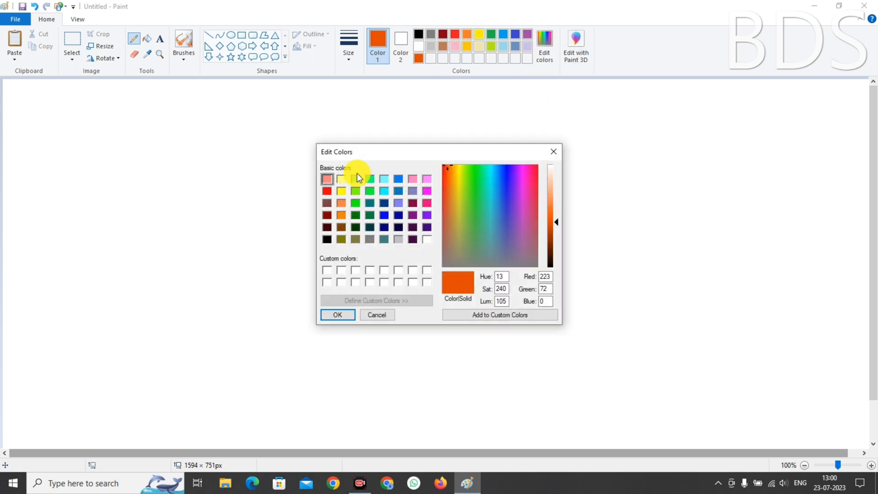
pyautogui.click(341, 202)
pyautogui.click(337, 315)
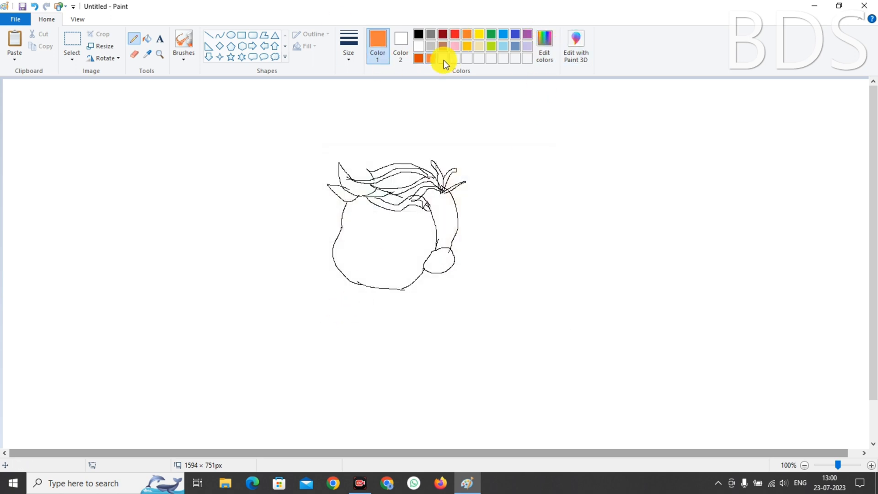
pyautogui.click(545, 41)
pyautogui.moveTo(559, 194); pyautogui.dragTo(555, 224)
pyautogui.click(338, 314)
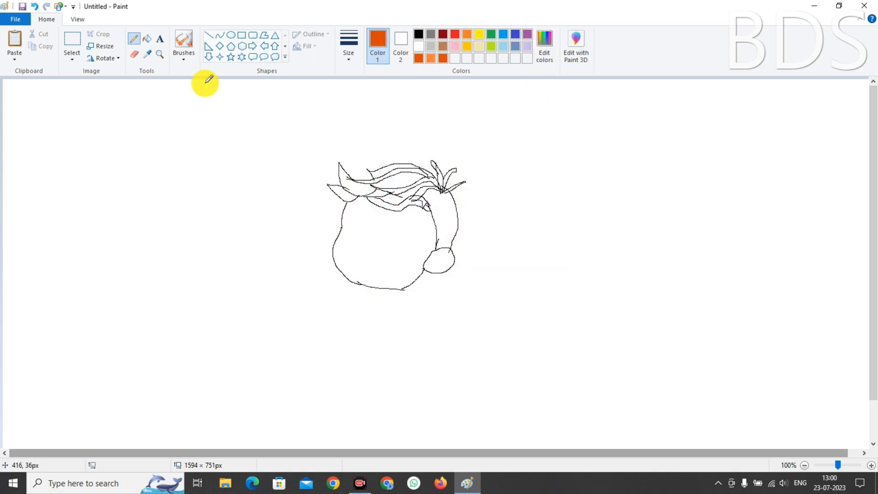
# Fill the hair sections, spikes and right-side strand dark orange, undoing the overflowing fill
pyautogui.click(146, 38)
pyautogui.click(357, 180)
pyautogui.click(386, 166)
pyautogui.click(402, 191)
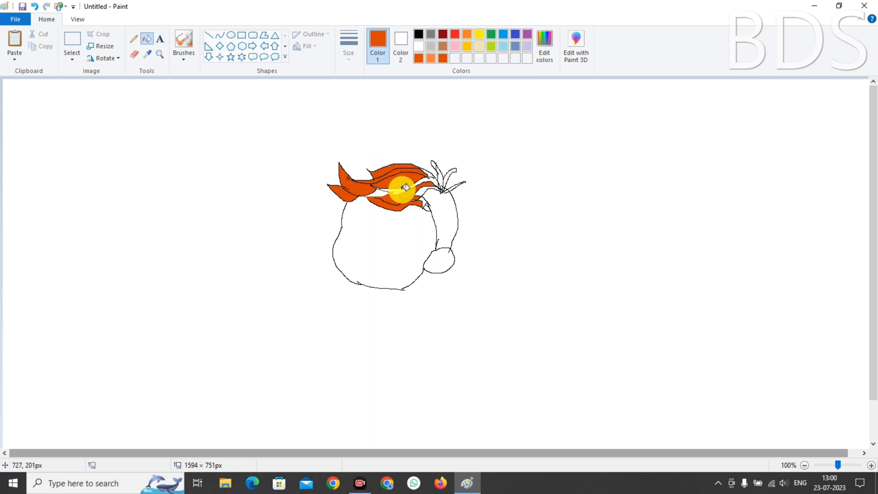
pyautogui.click(427, 191)
pyautogui.click(429, 193)
pyautogui.click(446, 172)
pyautogui.click(443, 174)
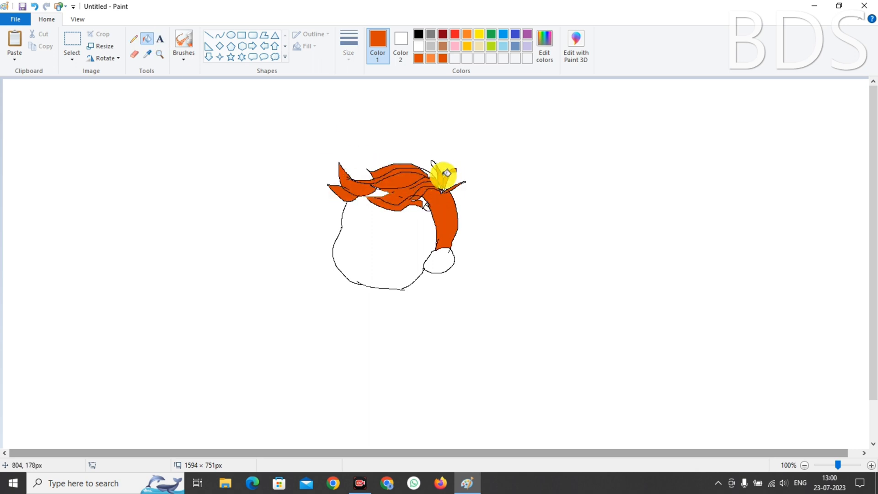
pyautogui.click(431, 173)
pyautogui.click(378, 192)
pyautogui.hotkey('ctrl', 'z')
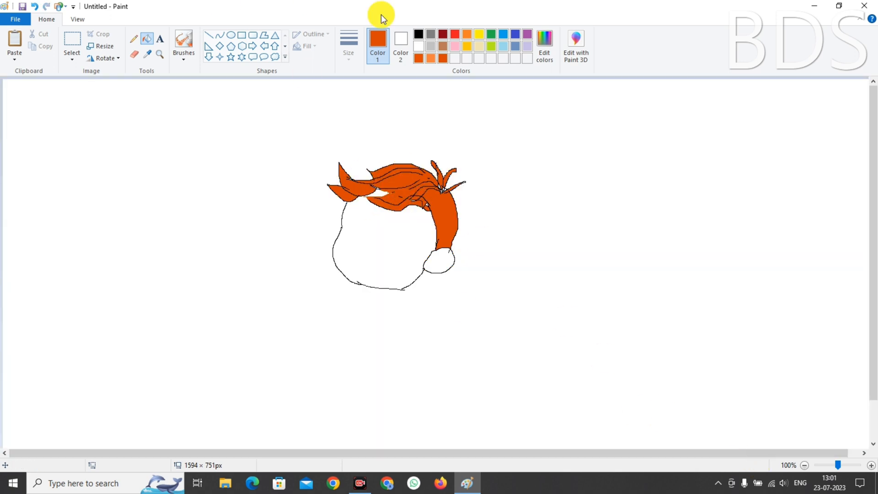
pyautogui.click(419, 34)
# Pencil both ears and the outlines of the left and right eyebrows
pyautogui.click(134, 39)
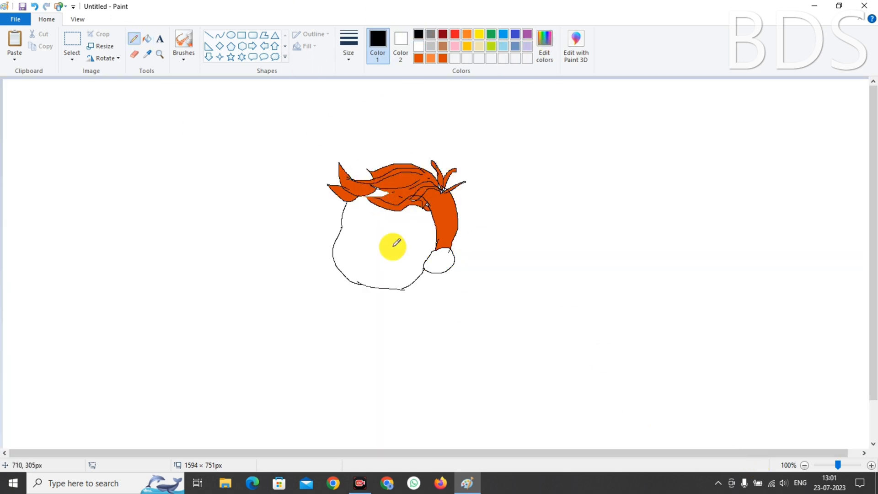
pyautogui.moveTo(437, 257)
pyautogui.mouseDown()
pyautogui.moveTo(448, 246)
pyautogui.moveTo(435, 261)
pyautogui.mouseUp()
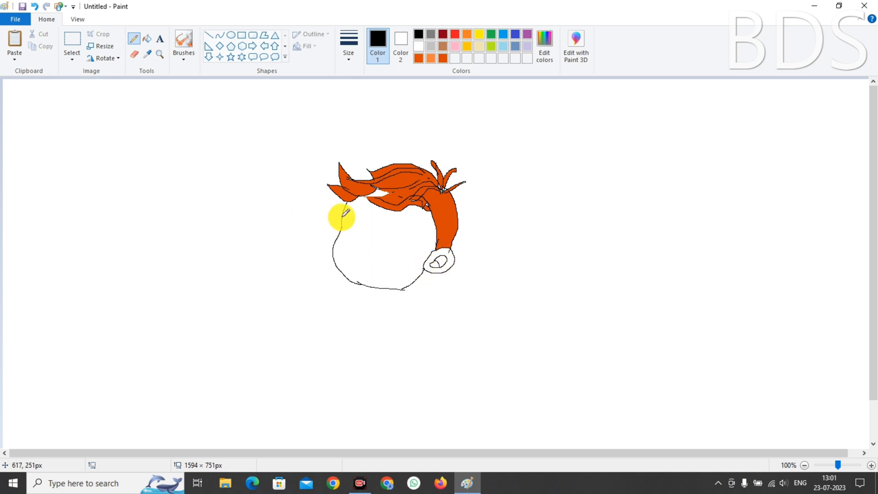
pyautogui.moveTo(343, 215)
pyautogui.mouseDown()
pyautogui.moveTo(334, 211)
pyautogui.moveTo(335, 231)
pyautogui.mouseUp()
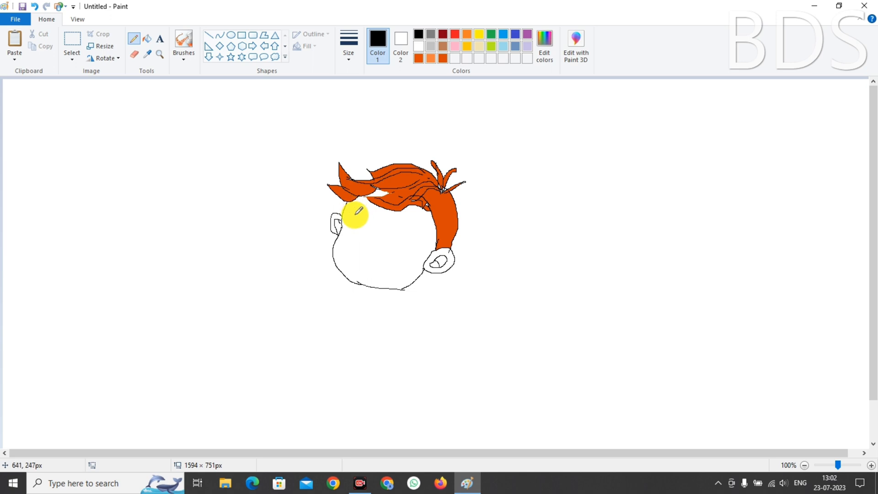
pyautogui.moveTo(356, 213); pyautogui.dragTo(360, 211)
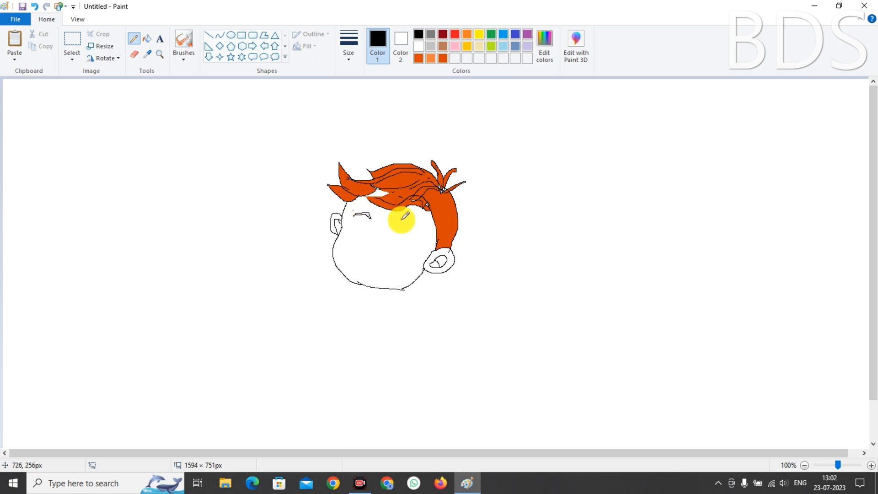
pyautogui.moveTo(413, 222); pyautogui.dragTo(415, 226)
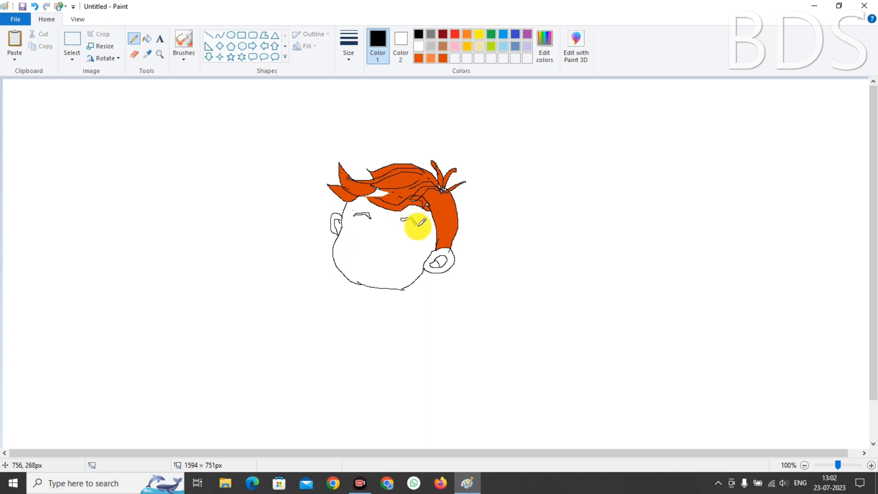
# Fill both eyebrows solid black
pyautogui.click(147, 38)
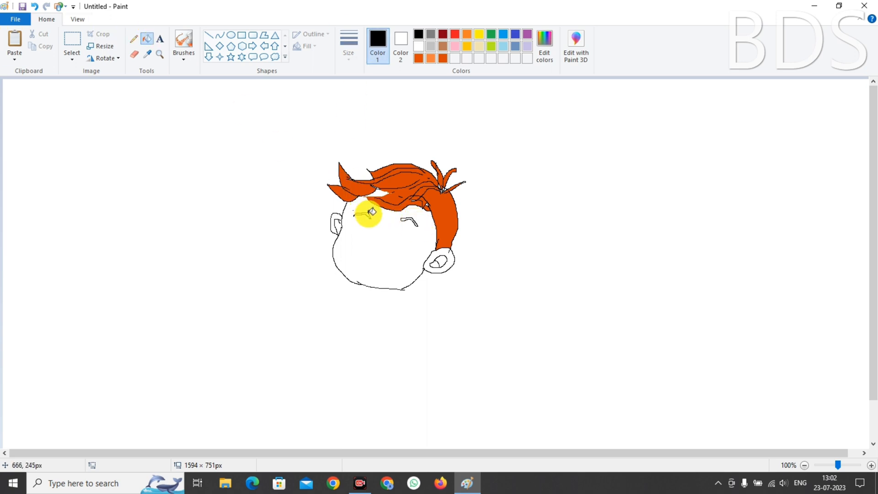
pyautogui.click(368, 214)
pyautogui.click(408, 221)
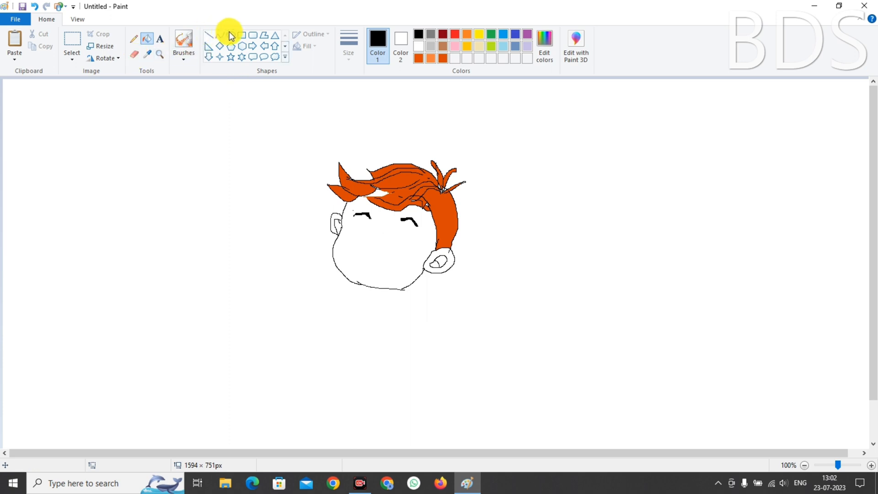
pyautogui.click(133, 38)
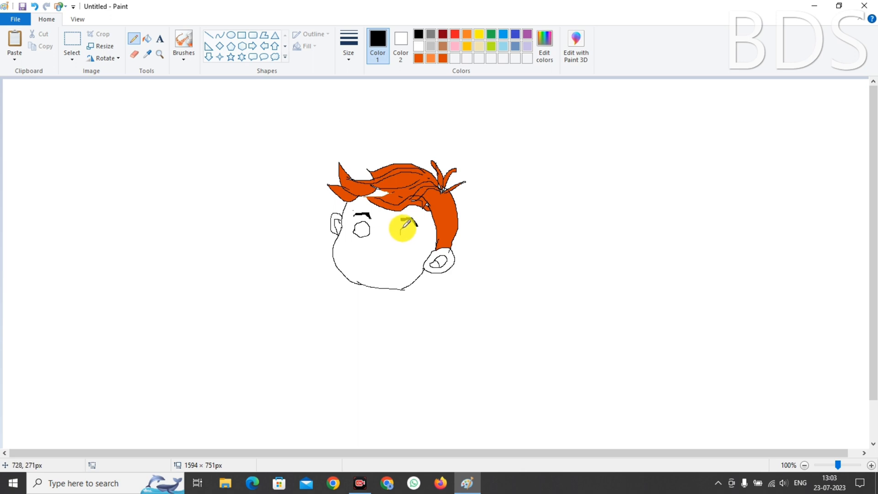
pyautogui.moveTo(404, 225); pyautogui.dragTo(406, 239)
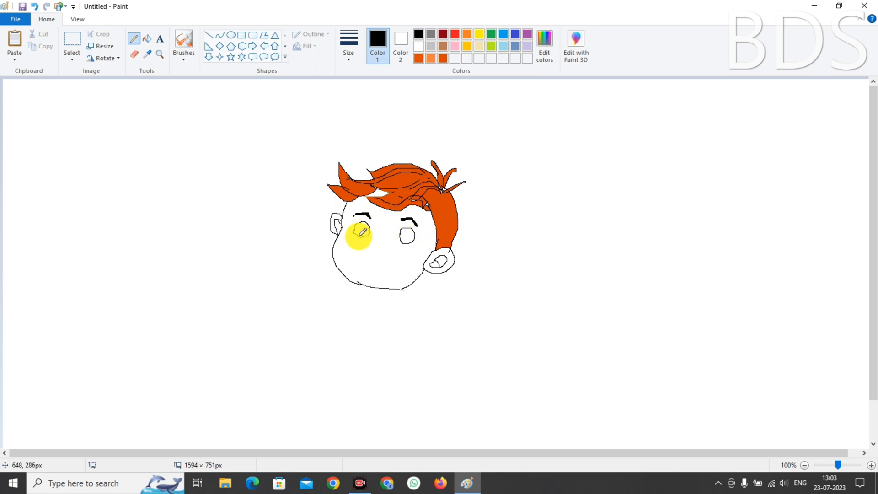
pyautogui.click(231, 35)
pyautogui.click(130, 35)
pyautogui.moveTo(362, 231)
pyautogui.mouseDown()
pyautogui.moveTo(348, 237)
pyautogui.moveTo(409, 235)
pyautogui.mouseUp()
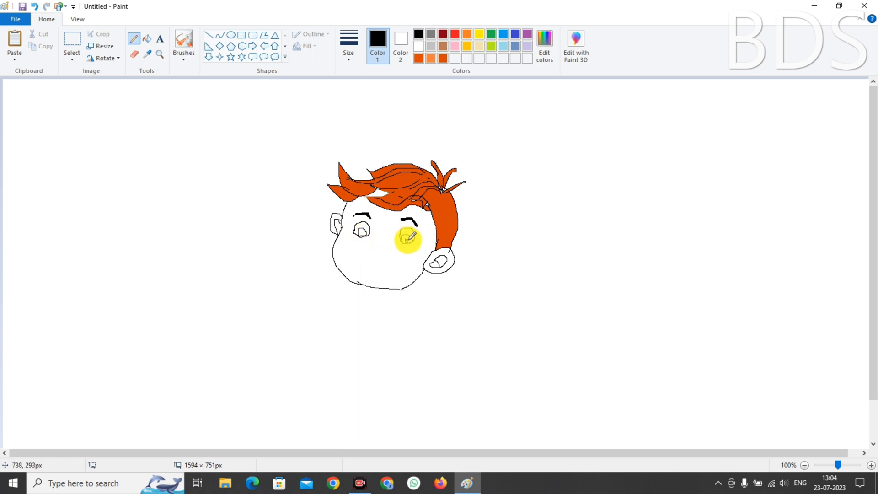
pyautogui.hotkey('ctrl', 'z')
pyautogui.click(231, 35)
pyautogui.moveTo(159, 196); pyautogui.dragTo(181, 202)
pyautogui.click(69, 50)
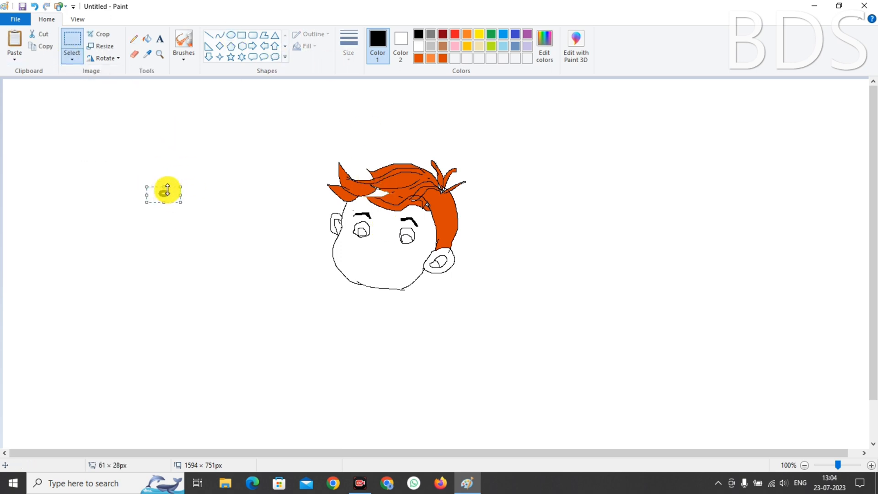
pyautogui.hotkey('ctrl', 'c')
pyautogui.hotkey('ctrl', 'v')
pyautogui.click(72, 57)
pyautogui.click(79, 157)
pyautogui.moveTo(21, 85); pyautogui.dragTo(409, 239)
pyautogui.click(51, 125)
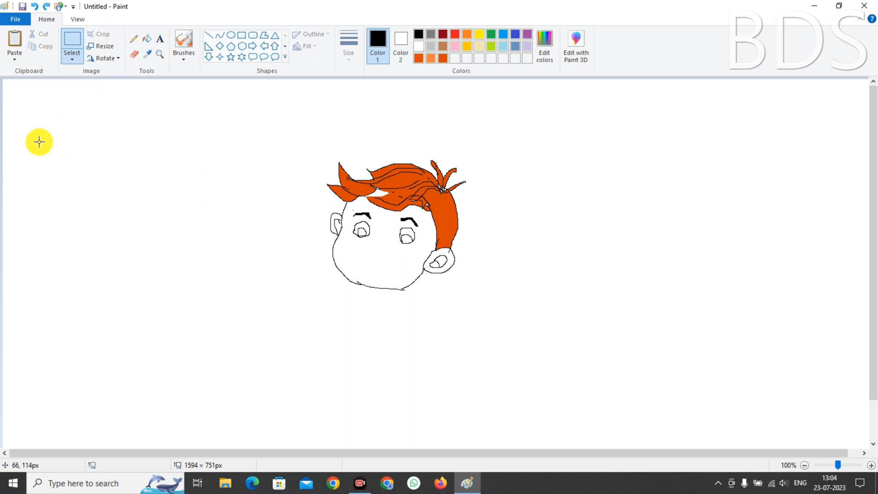
pyautogui.moveTo(153, 180); pyautogui.dragTo(184, 203)
pyautogui.rightClick(172, 194)
pyautogui.click(182, 212)
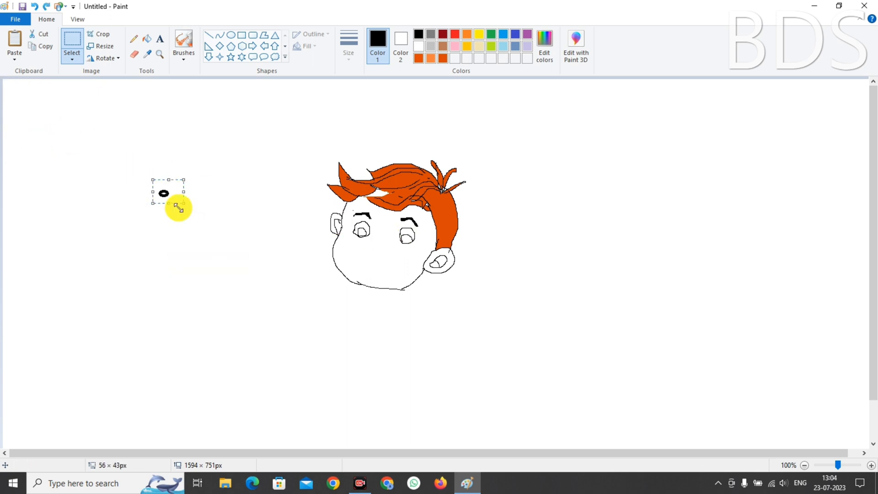
pyautogui.rightClick(177, 196)
pyautogui.click(192, 197)
pyautogui.hotkey('ctrl', 'v')
pyautogui.moveTo(14, 84); pyautogui.dragTo(408, 230)
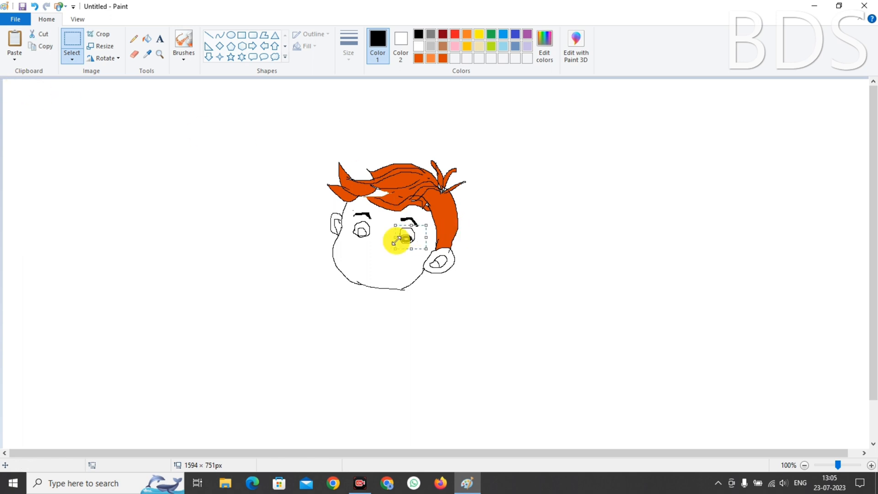
pyautogui.click(147, 38)
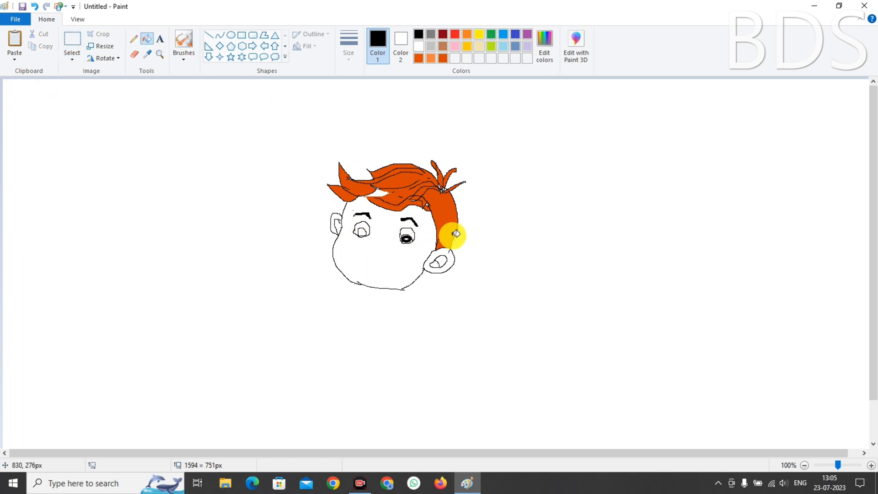
pyautogui.click(408, 237)
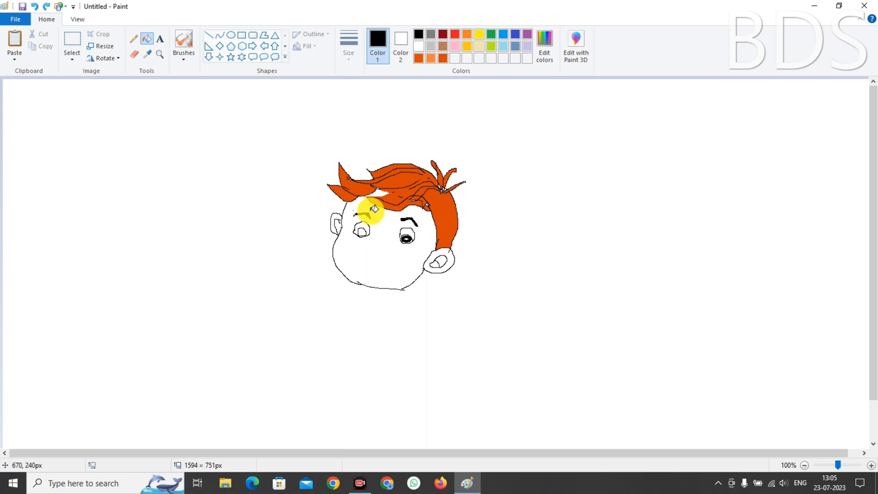
pyautogui.hotkey('ctrl', 'z')
pyautogui.click(133, 39)
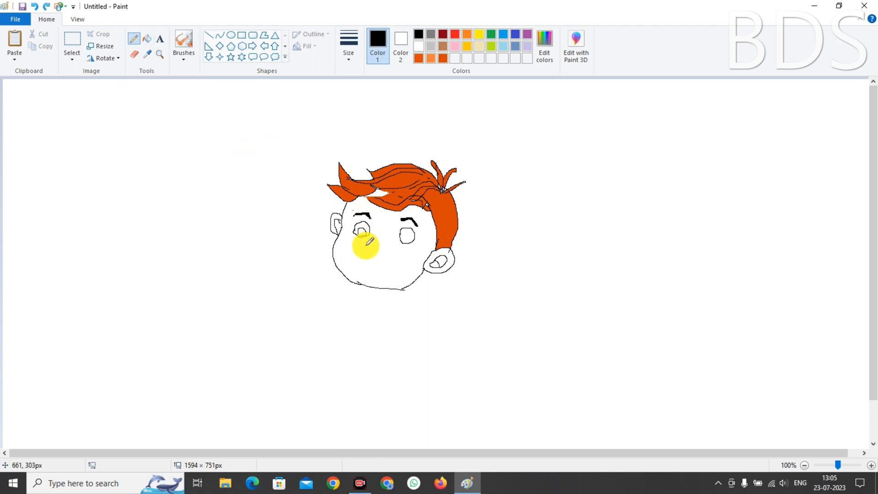
pyautogui.hotkey('ctrl', 'z')
pyautogui.hotkey('ctrl', 'z')
pyautogui.hotkey('ctrl', 'z')
pyautogui.click(231, 36)
pyautogui.moveTo(177, 196); pyautogui.dragTo(192, 210)
# Choose a thicker outline size for shapes and delete a stray pasted oval
pyautogui.click(348, 46)
pyautogui.click(367, 85)
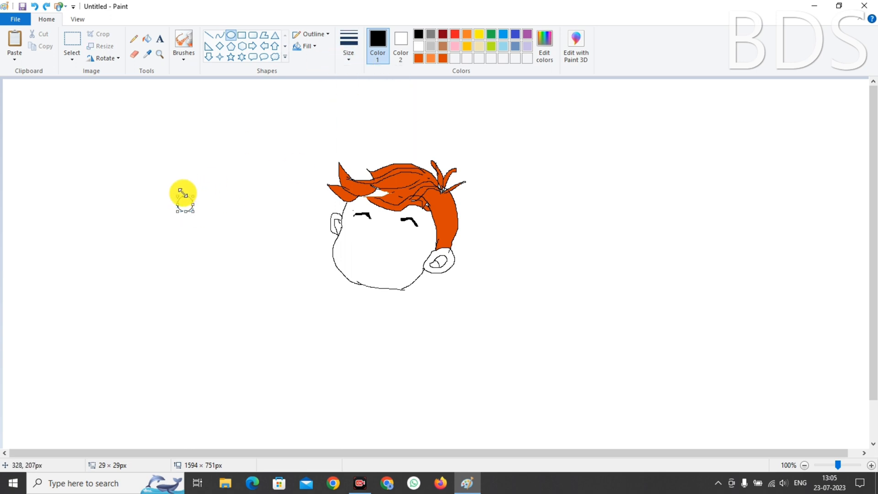
pyautogui.hotkey('ctrl', 'v')
pyautogui.press('Delete')
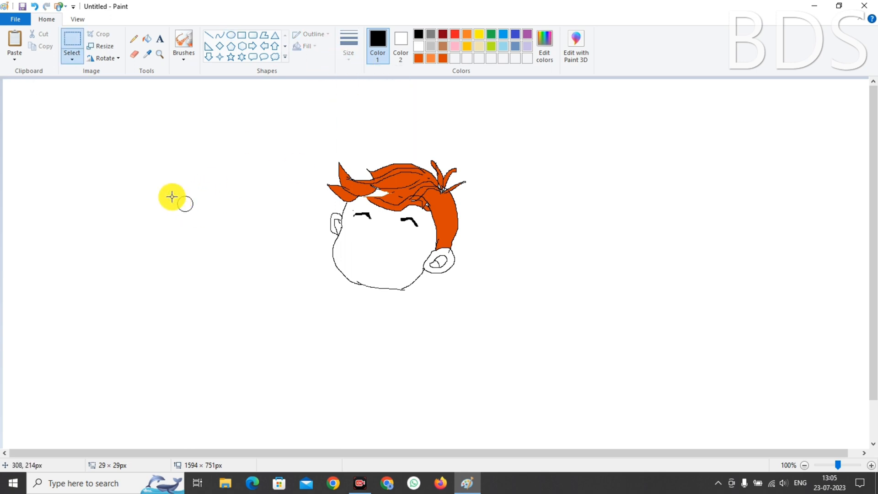
# Copy the circle and nudge the copy into place under the left eyebrow
pyautogui.moveTo(171, 196)
pyautogui.mouseDown()
pyautogui.moveTo(202, 215)
pyautogui.moveTo(202, 198)
pyautogui.moveTo(205, 218)
pyautogui.mouseUp()
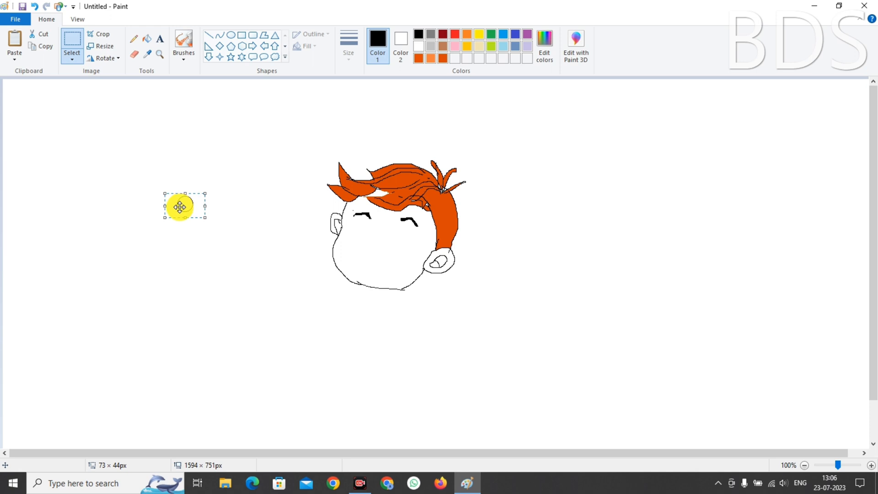
pyautogui.hotkey('ctrl', 'c')
pyautogui.hotkey('ctrl', 'v')
pyautogui.press('Right')
pyautogui.press('Right')
pyautogui.press('Right')
pyautogui.press('Right')
pyautogui.press('Right')
pyautogui.press('Right')
pyautogui.press('Right')
pyautogui.press('Right')
pyautogui.press('Right')
pyautogui.press('Right')
pyautogui.press('Down')
pyautogui.press('Down')
pyautogui.press('Down')
pyautogui.press('Down')
pyautogui.press('Down')
pyautogui.press('Down')
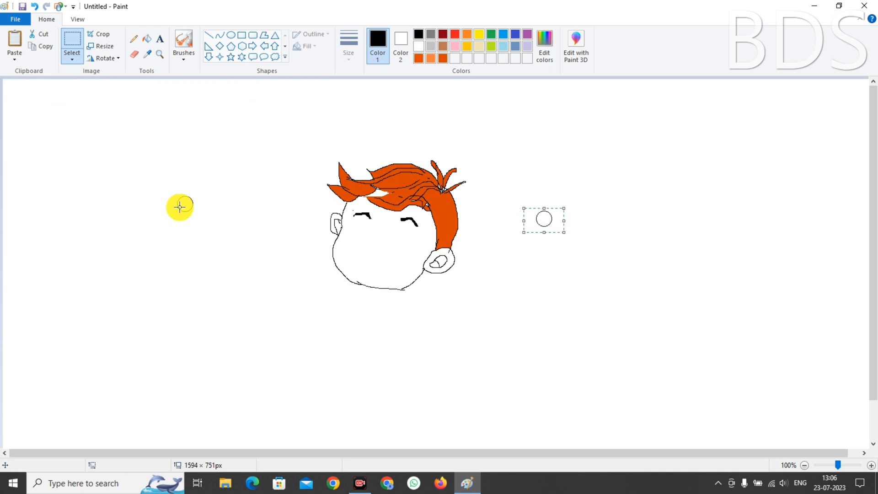
pyautogui.press('Left')
pyautogui.press('Left')
pyautogui.press('Left')
pyautogui.press('Left')
pyautogui.press('Up')
pyautogui.press('Up')
pyautogui.press('Up')
pyautogui.press('Up')
pyautogui.press('Up')
pyautogui.press('Up')
pyautogui.press('Up')
pyautogui.press('Up')
pyautogui.press('Left')
pyautogui.press('Left')
pyautogui.press('Left')
pyautogui.press('Left')
pyautogui.press('Left')
pyautogui.press('Left')
pyautogui.press('Left')
pyautogui.press('Left')
pyautogui.press('Left')
pyautogui.press('Left')
pyautogui.press('Left')
pyautogui.press('Left')
pyautogui.press('Down')
pyautogui.press('Down')
pyautogui.press('Down')
pyautogui.press('Down')
pyautogui.press('Down')
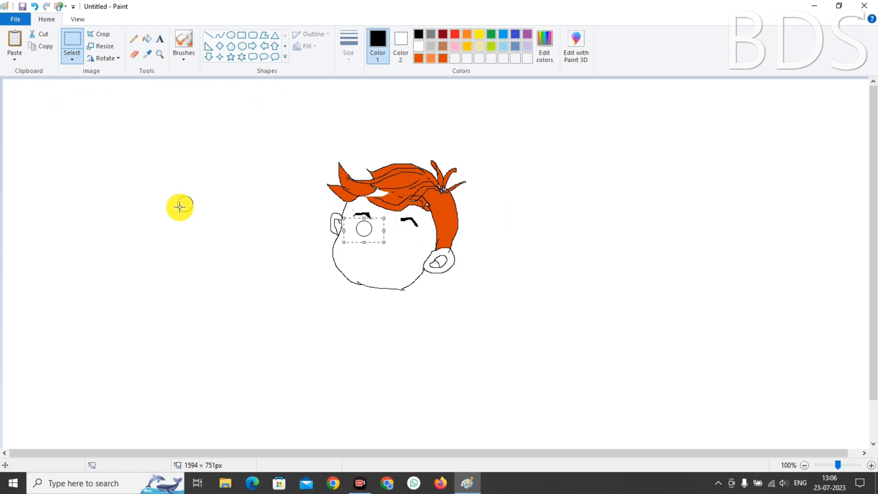
pyautogui.press('Left')
pyautogui.press('Left')
pyautogui.press('Up')
pyautogui.press('Up')
pyautogui.press('Left')
pyautogui.press('Left')
pyautogui.press('Left')
pyautogui.press('Left')
pyautogui.press('Left')
pyautogui.press('Left')
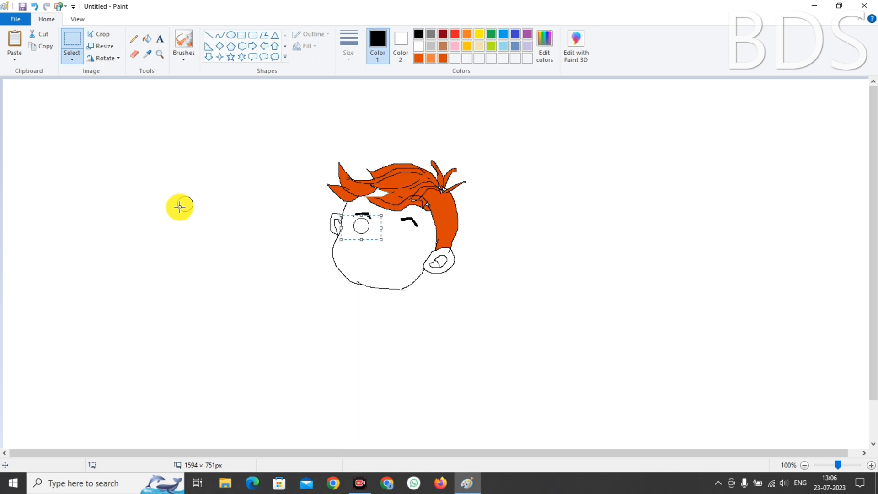
pyautogui.click(208, 292)
# Place a second circle copy under the right eyebrow and delete the leftover circle
pyautogui.hotkey('ctrl', 'v')
pyautogui.press('Down')
pyautogui.press('Down')
pyautogui.press('Down')
pyautogui.press('Down')
pyautogui.press('Down')
pyautogui.press('Down')
pyautogui.press('Down')
pyautogui.press('Down')
pyautogui.press('Down')
pyautogui.press('Down')
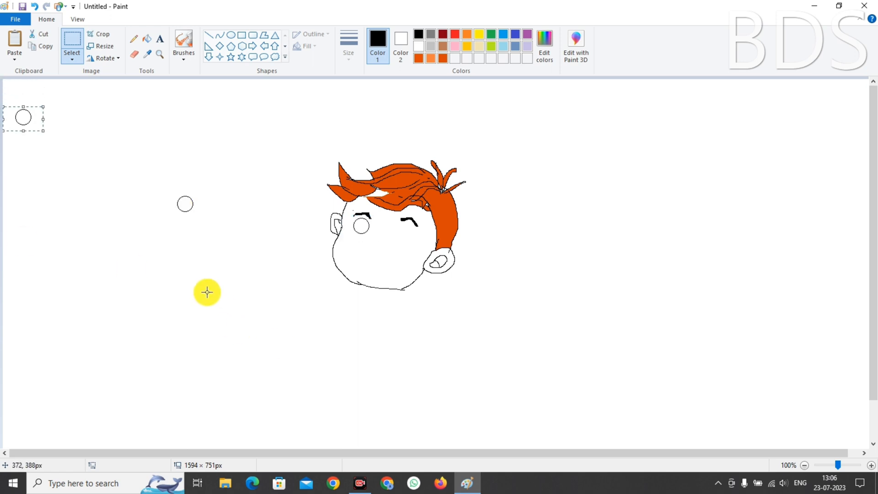
pyautogui.press('Down')
pyautogui.press('Down')
pyautogui.press('Down')
pyautogui.press('Down')
pyautogui.press('Down')
pyautogui.press('Down')
pyautogui.press('Down')
pyautogui.press('Down')
pyautogui.press('Down')
pyautogui.press('Down')
pyautogui.press('Down')
pyautogui.press('Down')
pyautogui.press('Down')
pyautogui.press('Down')
pyautogui.press('Down')
pyautogui.press('Down')
pyautogui.press('Down')
pyautogui.press('Down')
pyautogui.press('Down')
pyautogui.press('Down')
pyautogui.press('Right')
pyautogui.press('Right')
pyautogui.press('Right')
pyautogui.press('Right')
pyautogui.press('Right')
pyautogui.press('Right')
pyautogui.press('Right')
pyautogui.press('Right')
pyautogui.press('Right')
pyautogui.press('Right')
pyautogui.press('Right')
pyautogui.press('Right')
pyautogui.press('Right')
pyautogui.press('Right')
pyautogui.press('Right')
pyautogui.press('Right')
pyautogui.press('Right')
pyautogui.press('Right')
pyautogui.press('Right')
pyautogui.press('Right')
pyautogui.press('Up')
pyautogui.press('Up')
pyautogui.press('Up')
pyautogui.press('Up')
pyautogui.press('Up')
pyautogui.press('Up')
pyautogui.press('Up')
pyautogui.press('Up')
pyautogui.press('Up')
pyautogui.press('Up')
pyautogui.press('Up')
pyautogui.press('Up')
pyautogui.press('Up')
pyautogui.press('Up')
pyautogui.press('Up')
pyautogui.press('Right')
pyautogui.press('Right')
pyautogui.press('Right')
pyautogui.press('Right')
pyautogui.press('Right')
pyautogui.press('Right')
pyautogui.press('Right')
pyautogui.press('Right')
pyautogui.press('Right')
pyautogui.press('Right')
pyautogui.press('Up')
pyautogui.press('Up')
pyautogui.press('Up')
pyautogui.press('Up')
pyautogui.press('Up')
pyautogui.press('Up')
pyautogui.press('Up')
pyautogui.press('Up')
pyautogui.press('Up')
pyautogui.press('Up')
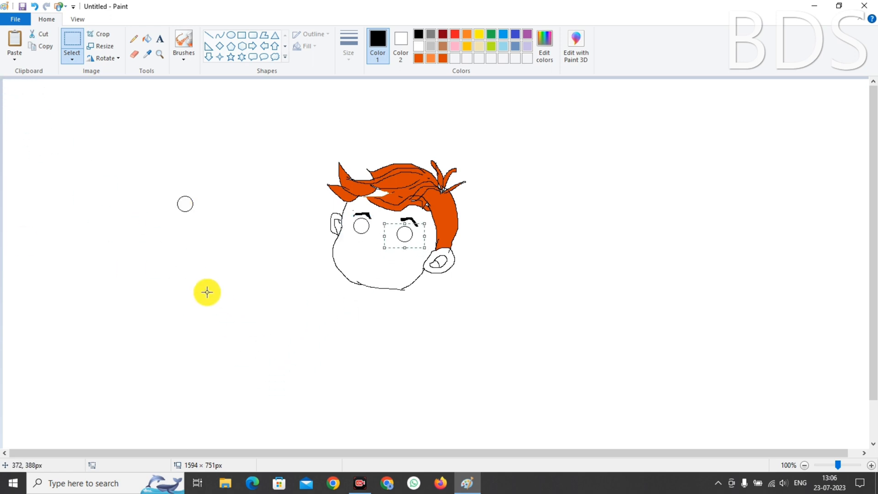
pyautogui.press('Up')
pyautogui.press('Up')
pyautogui.press('Up')
pyautogui.press('Up')
pyautogui.press('Right')
pyautogui.press('Right')
pyautogui.click(223, 292)
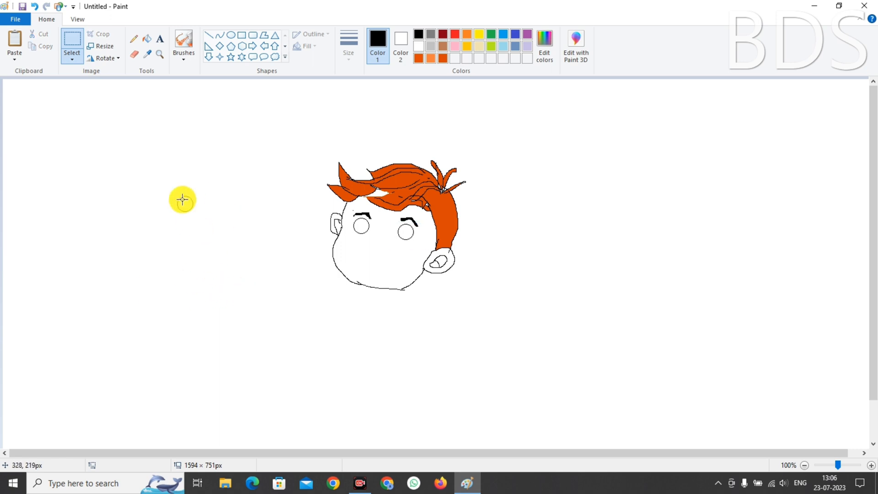
pyautogui.moveTo(165, 191); pyautogui.dragTo(206, 215)
pyautogui.press('Delete')
# Draw a small pupil circle with the Ellipse tool and paste copies inside the eyes
pyautogui.click(230, 35)
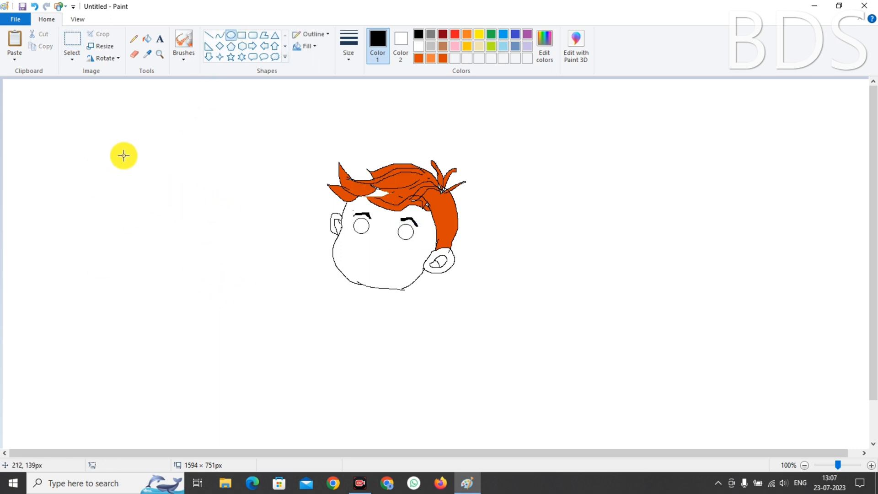
pyautogui.moveTo(129, 153); pyautogui.dragTo(136, 162)
pyautogui.hotkey('ctrl', 'v')
pyautogui.press('Delete')
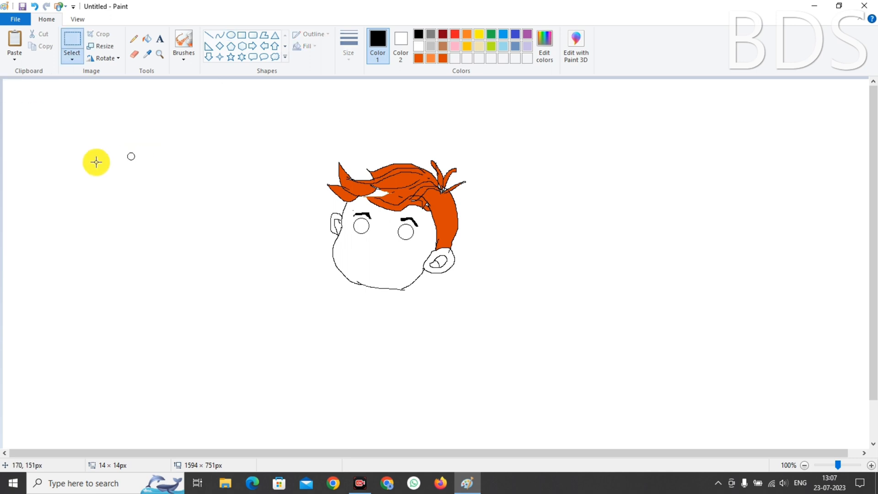
pyautogui.moveTo(122, 149); pyautogui.dragTo(139, 163)
pyautogui.hotkey('ctrl', 'v')
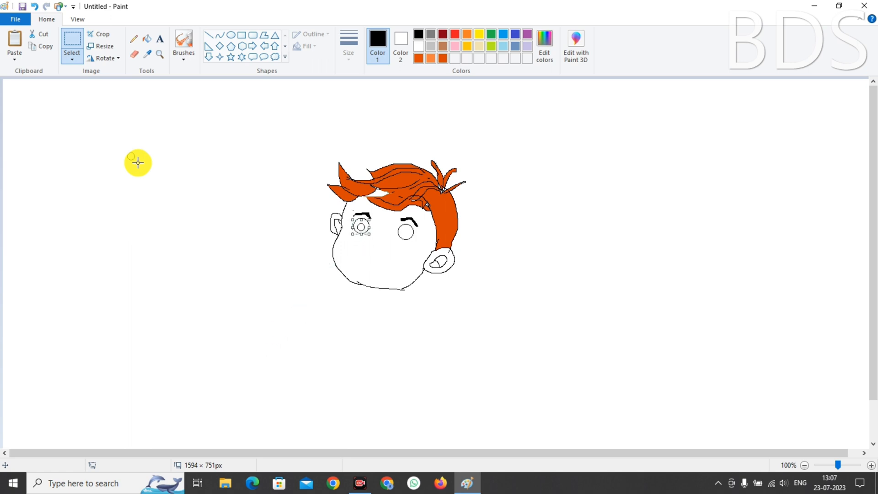
pyautogui.hotkey('ctrl', 'v')
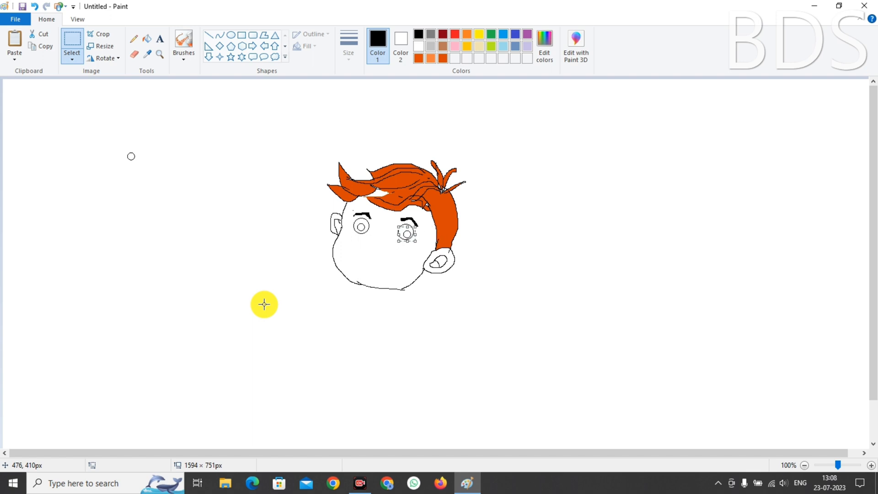
pyautogui.click(362, 227)
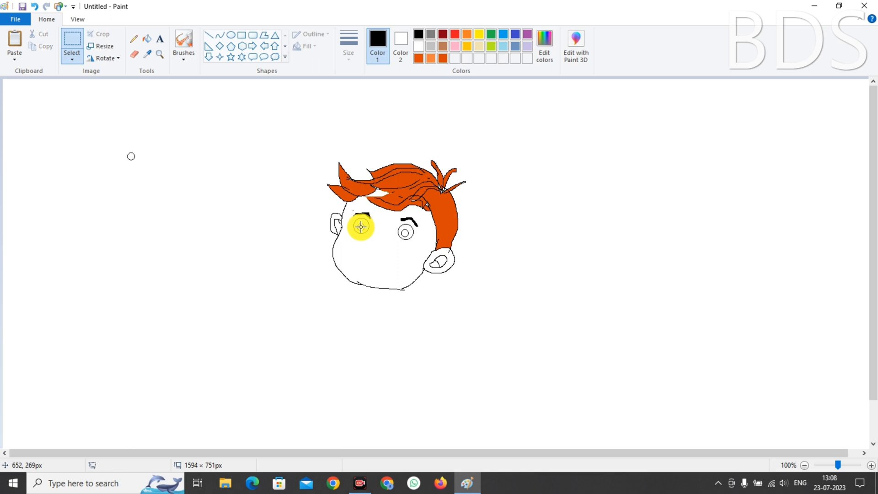
# Fill both pupils black
pyautogui.click(147, 38)
pyautogui.click(360, 226)
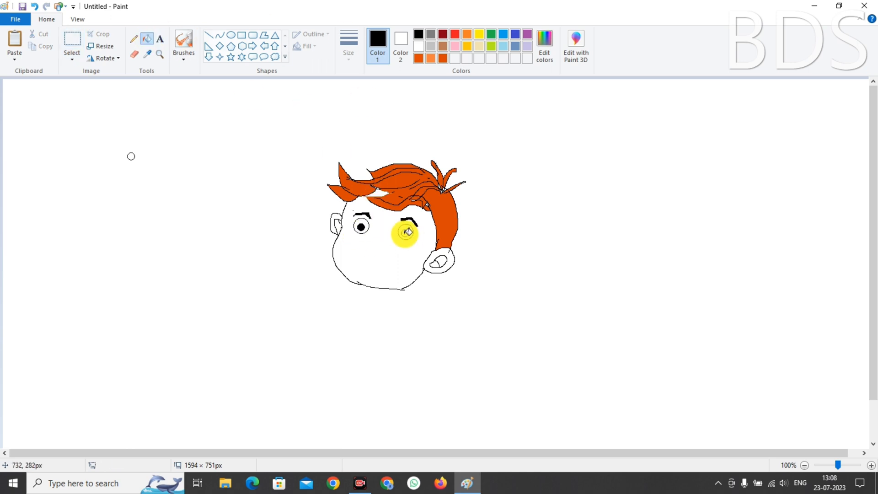
pyautogui.click(407, 232)
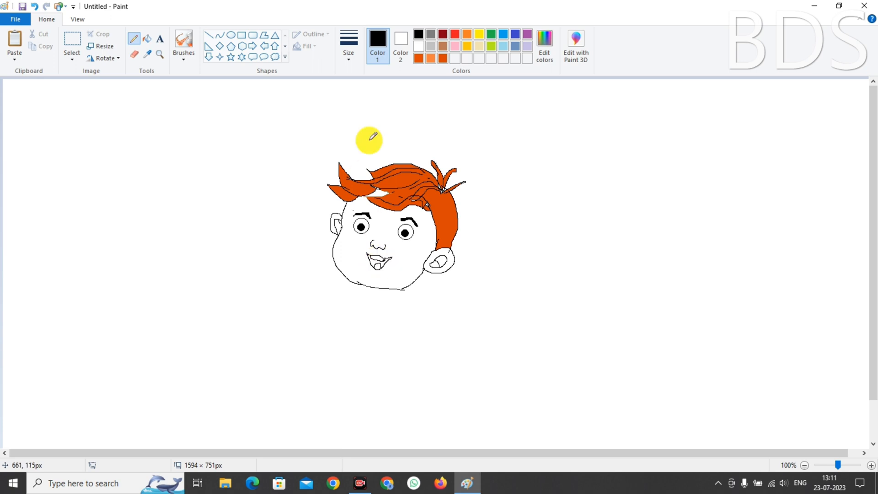
# Fill the mouth orange and the tongue red
pyautogui.click(443, 58)
pyautogui.click(147, 39)
pyautogui.click(371, 263)
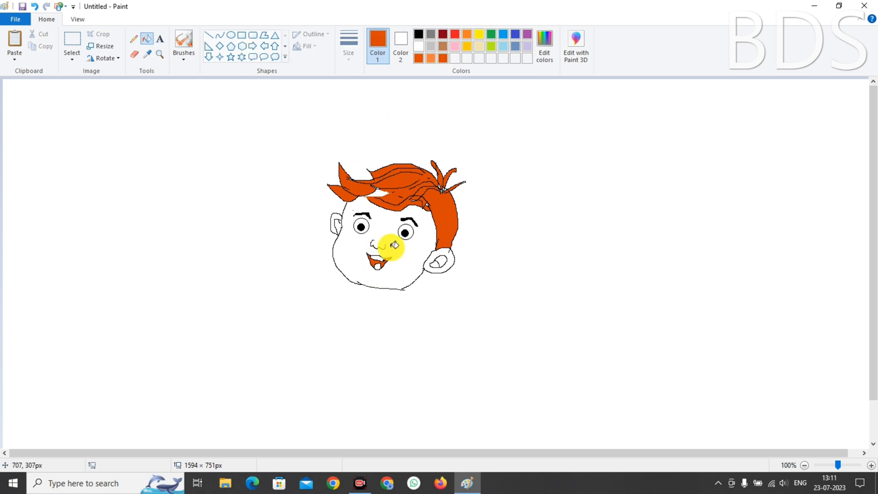
pyautogui.click(455, 34)
pyautogui.click(548, 44)
pyautogui.click(553, 152)
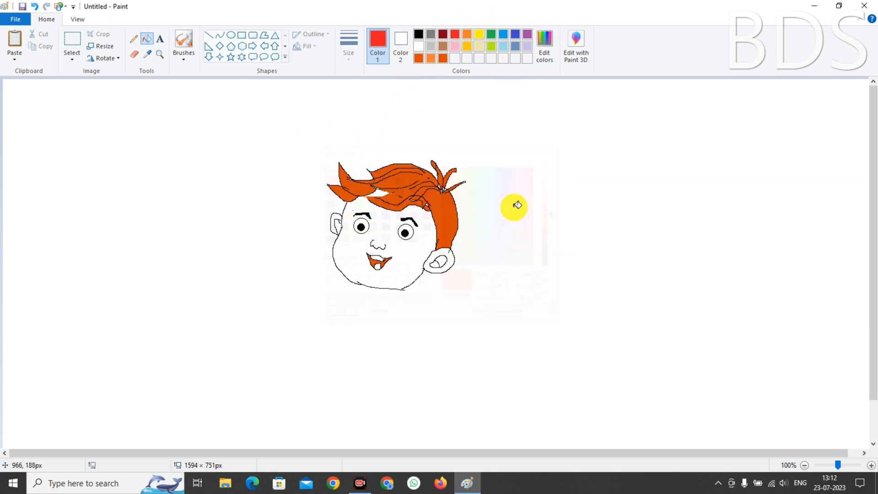
pyautogui.click(377, 266)
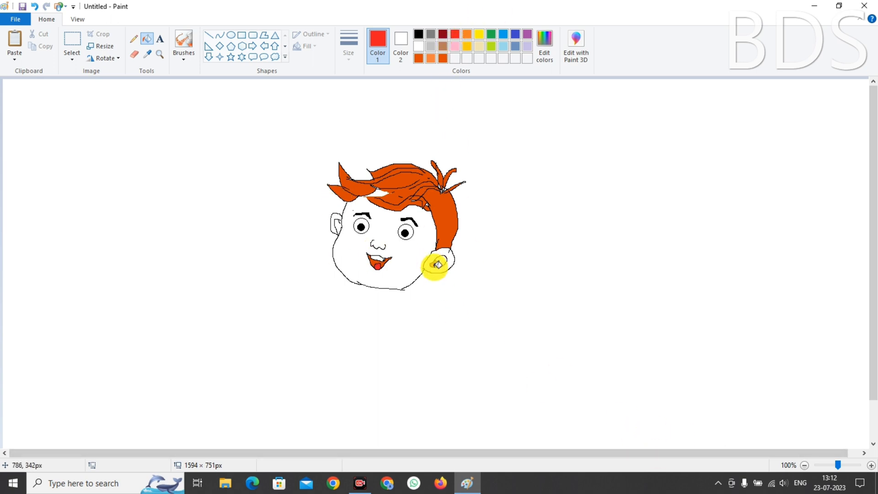
# Lighten the colour to a custom pink and fill the inner right ear
pyautogui.click(544, 44)
pyautogui.moveTo(556, 213)
pyautogui.mouseDown()
pyautogui.moveTo(553, 179)
pyautogui.moveTo(556, 196)
pyautogui.mouseUp()
pyautogui.click(337, 314)
pyautogui.click(438, 263)
pyautogui.click(544, 44)
pyautogui.click(337, 314)
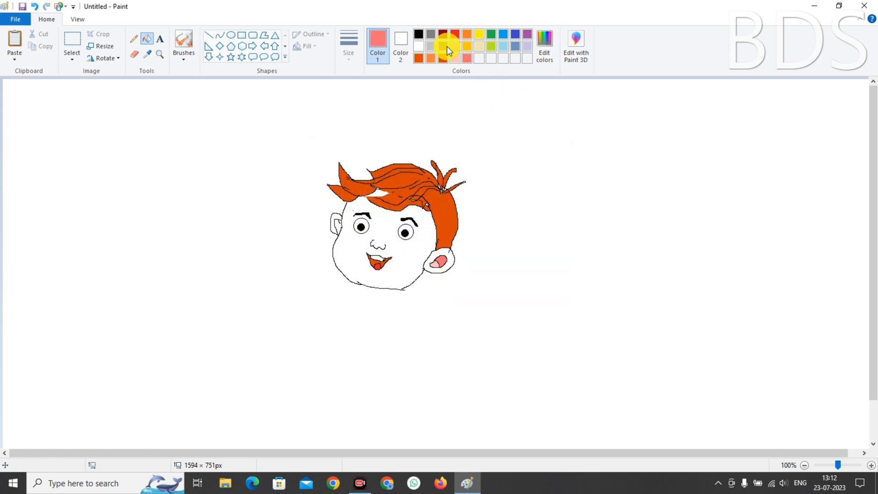
# Fill the outer right ear orange, undoing the left-ear attempts that spilled into the background
pyautogui.click(467, 34)
pyautogui.click(450, 262)
pyautogui.click(405, 255)
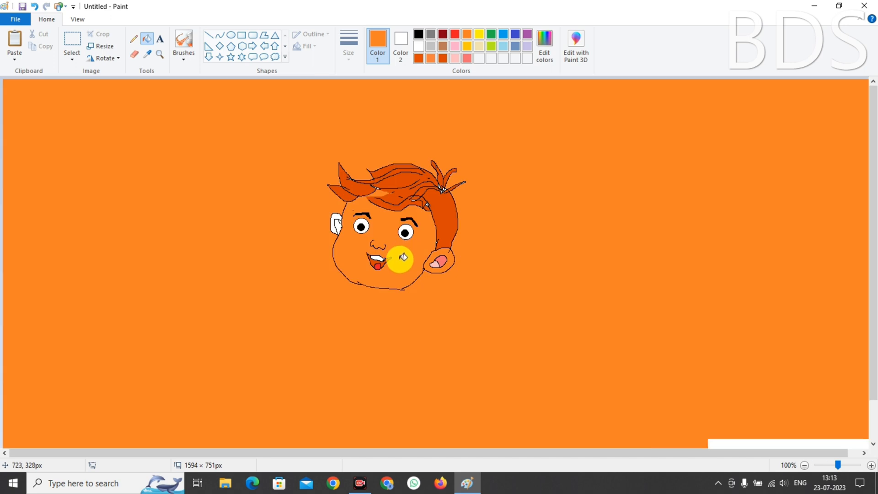
pyautogui.hotkey('ctrl', 'z')
pyautogui.click(401, 259)
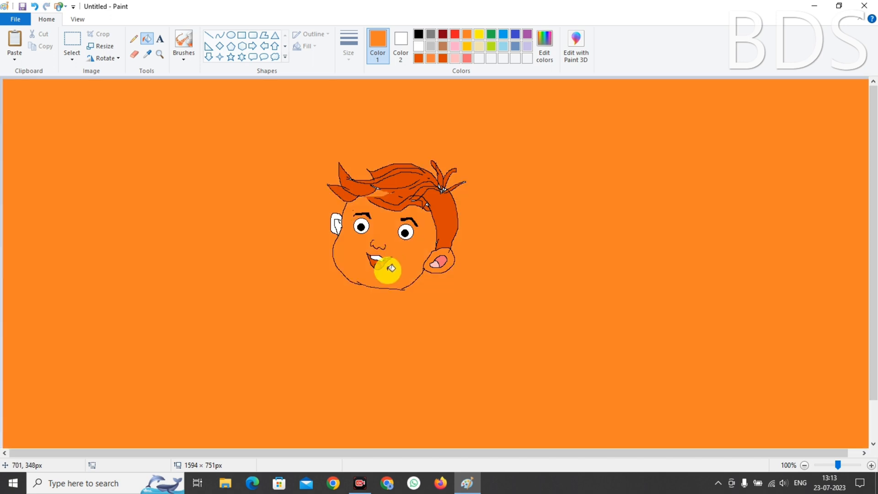
pyautogui.hotkey('ctrl', 'z')
pyautogui.click(336, 216)
pyautogui.hotkey('ctrl', 'z')
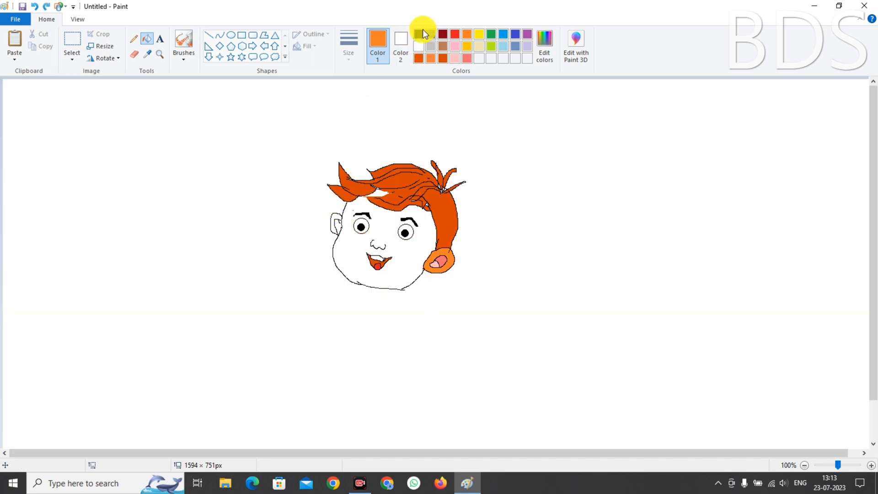
# Fill the left ear orange with a pink inner part
pyautogui.click(418, 34)
pyautogui.click(134, 39)
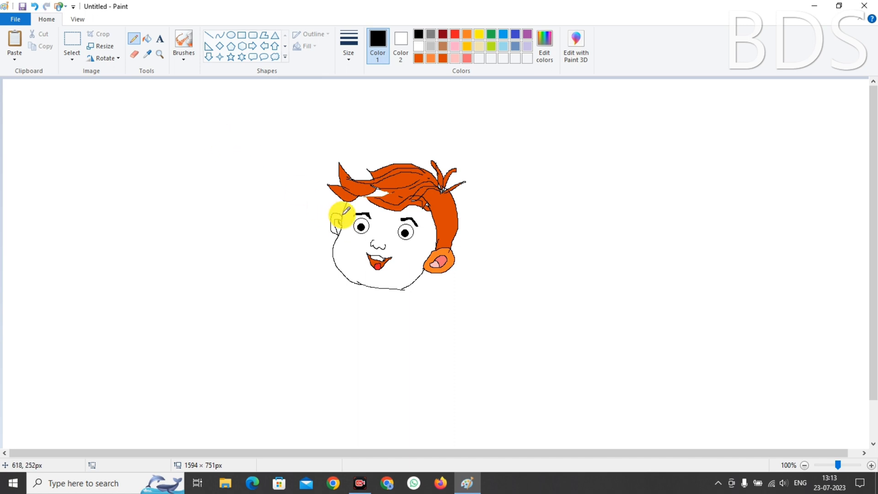
pyautogui.click(467, 34)
pyautogui.click(147, 40)
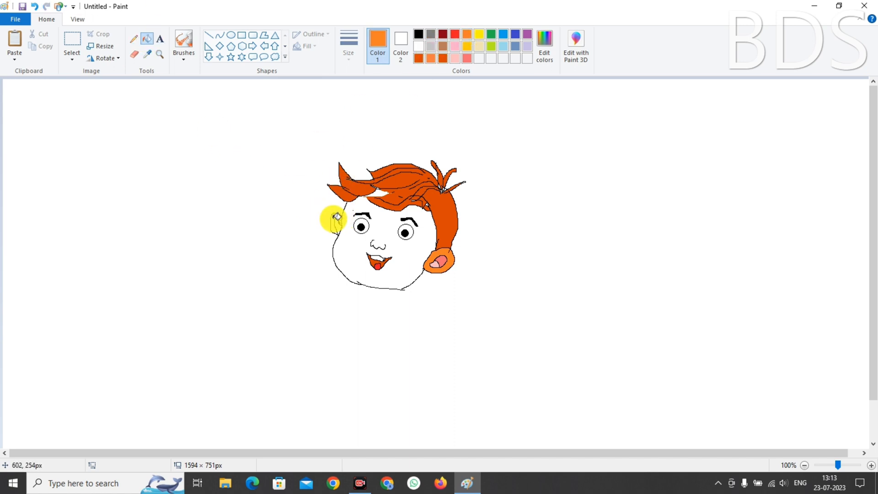
pyautogui.click(335, 223)
pyautogui.click(455, 47)
pyautogui.click(336, 223)
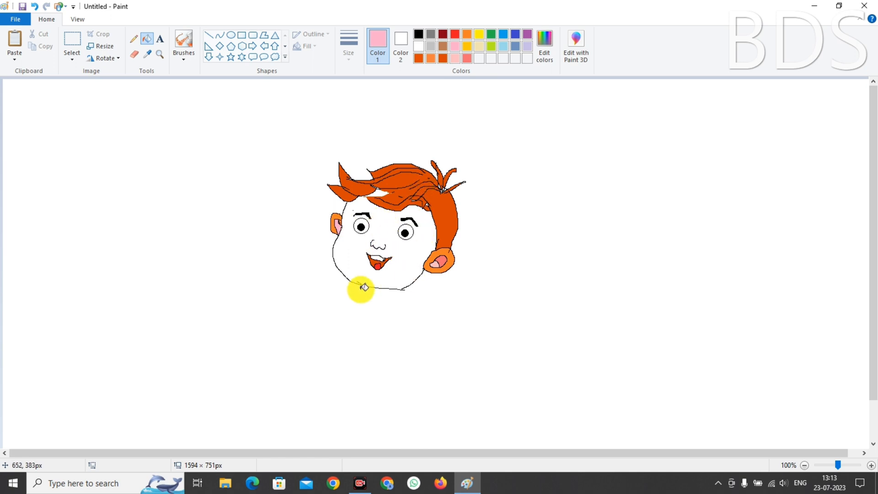
pyautogui.click(418, 35)
pyautogui.click(134, 40)
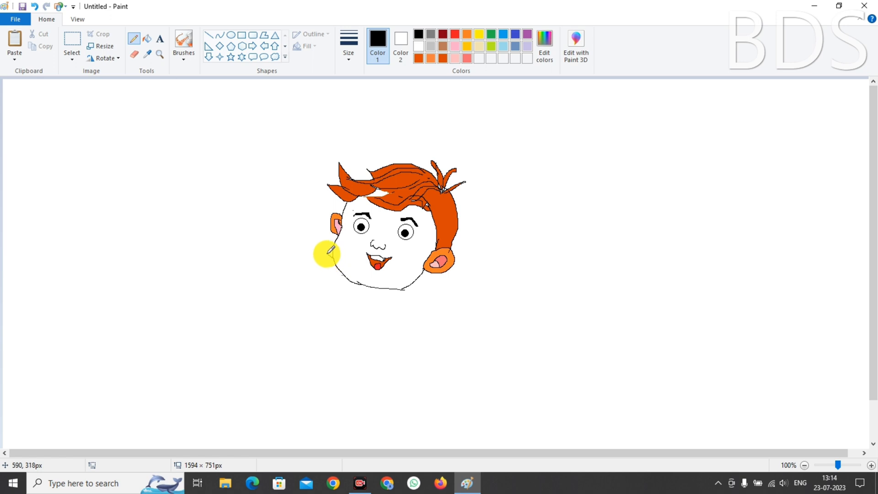
# Pencil the raised arm and hand with curled fingers, undoing one bad hand stroke
pyautogui.moveTo(325, 248); pyautogui.dragTo(306, 277)
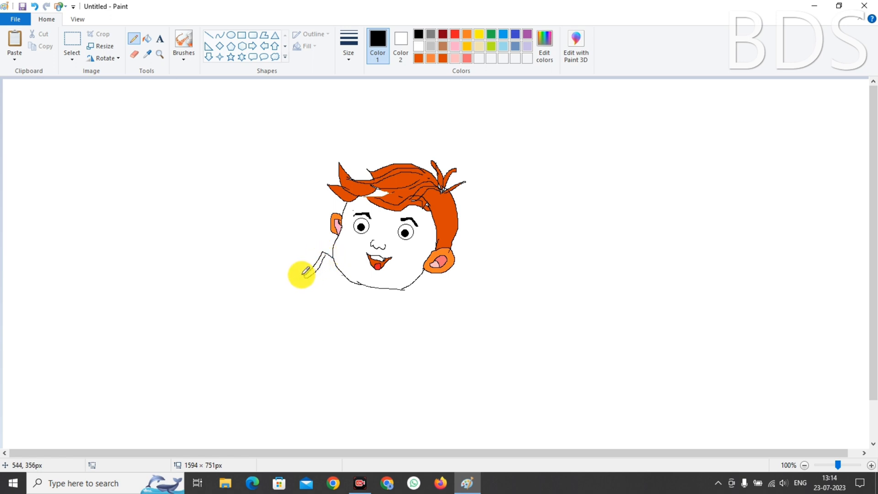
pyautogui.moveTo(280, 239)
pyautogui.mouseDown()
pyautogui.moveTo(313, 267)
pyautogui.moveTo(321, 252)
pyautogui.moveTo(296, 231)
pyautogui.mouseUp()
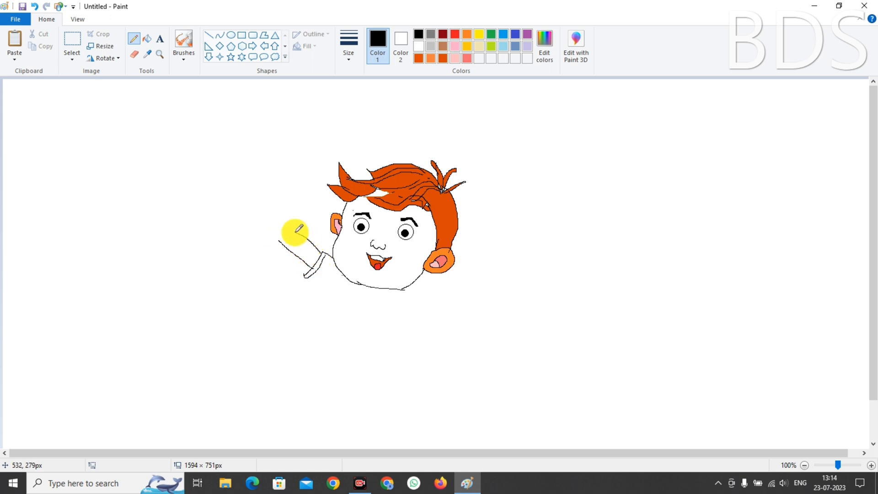
pyautogui.moveTo(278, 202)
pyautogui.mouseDown()
pyautogui.moveTo(288, 234)
pyautogui.moveTo(255, 235)
pyautogui.mouseUp()
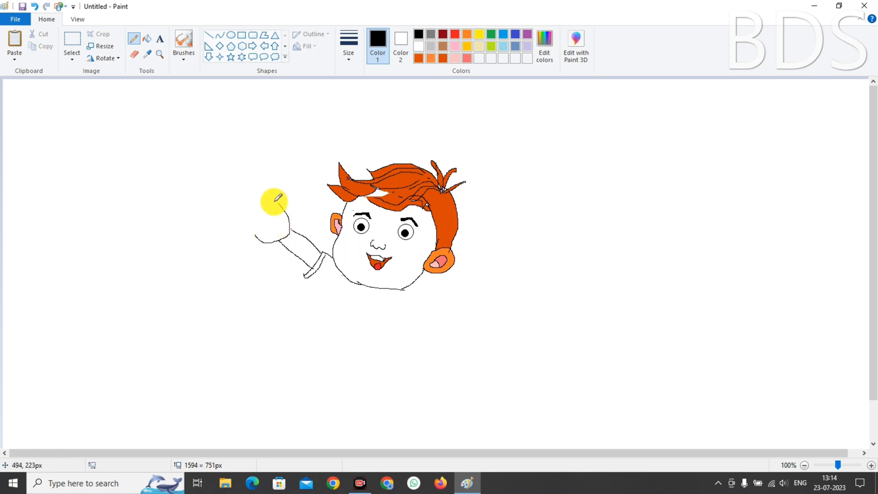
pyautogui.hotkey('ctrl', 'z')
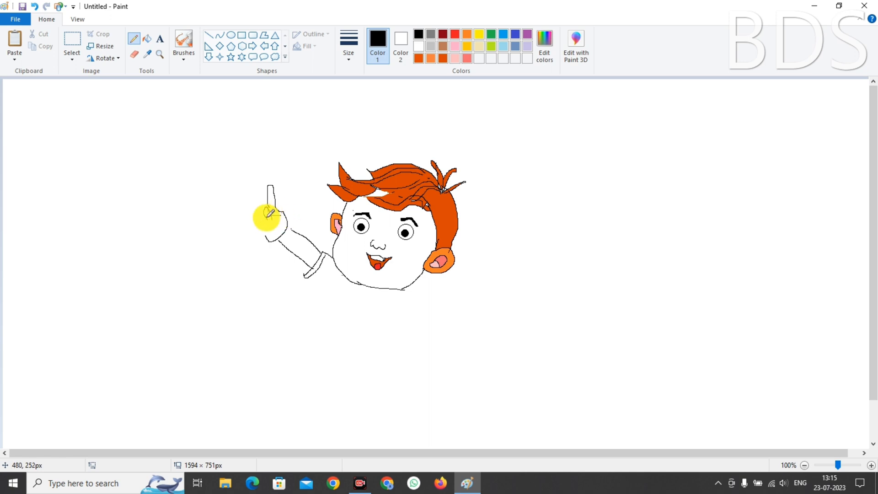
pyautogui.moveTo(277, 227)
pyautogui.mouseDown()
pyautogui.moveTo(284, 233)
pyautogui.moveTo(268, 222)
pyautogui.mouseUp()
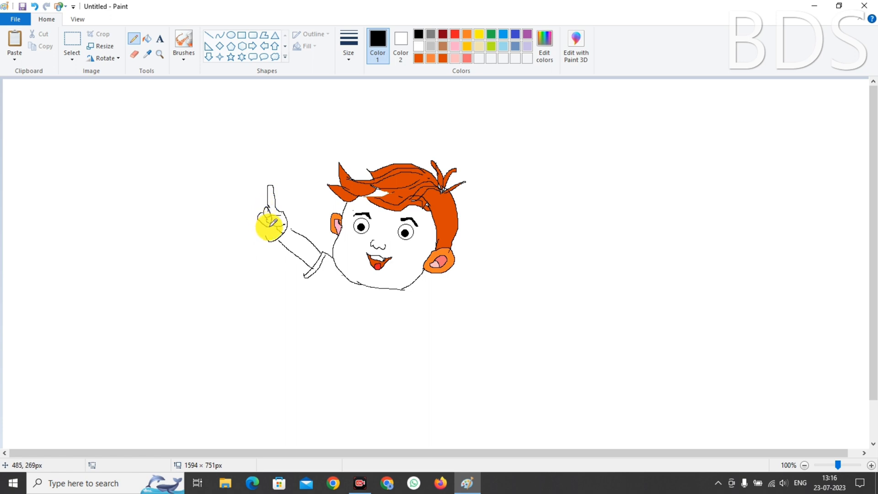
pyautogui.moveTo(259, 218); pyautogui.dragTo(263, 229)
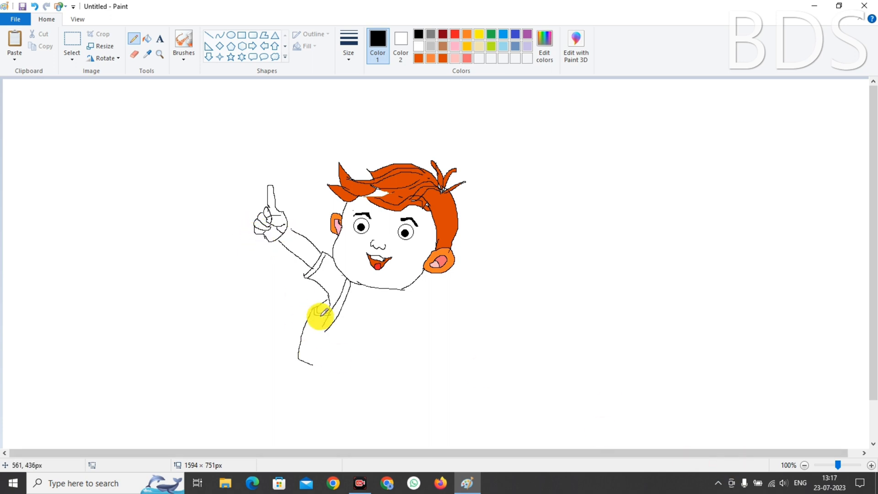
# Outline the torso's right side, shoulders and the shoulder bag's strap lines
pyautogui.moveTo(304, 339)
pyautogui.mouseDown()
pyautogui.moveTo(319, 350)
pyautogui.moveTo(316, 334)
pyautogui.moveTo(303, 336)
pyautogui.moveTo(311, 331)
pyautogui.moveTo(321, 350)
pyautogui.moveTo(315, 363)
pyautogui.moveTo(305, 342)
pyautogui.moveTo(333, 340)
pyautogui.moveTo(322, 327)
pyautogui.moveTo(308, 364)
pyautogui.mouseUp()
pyautogui.moveTo(337, 322)
pyautogui.mouseDown()
pyautogui.moveTo(339, 374)
pyautogui.moveTo(353, 393)
pyautogui.moveTo(345, 369)
pyautogui.moveTo(391, 370)
pyautogui.moveTo(410, 350)
pyautogui.moveTo(420, 358)
pyautogui.moveTo(392, 369)
pyautogui.moveTo(426, 339)
pyautogui.moveTo(412, 340)
pyautogui.moveTo(418, 353)
pyautogui.moveTo(418, 333)
pyautogui.mouseUp()
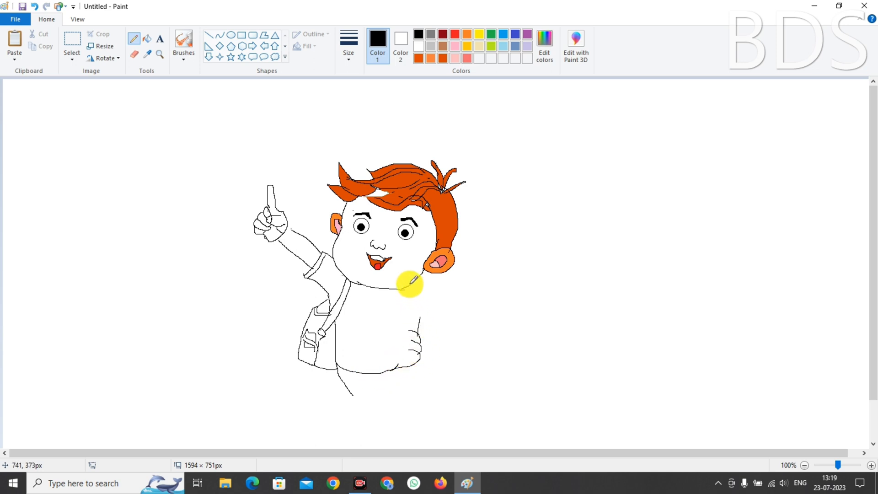
pyautogui.moveTo(413, 280); pyautogui.dragTo(423, 333)
pyautogui.moveTo(417, 280)
pyautogui.mouseDown()
pyautogui.moveTo(433, 319)
pyautogui.moveTo(419, 354)
pyautogui.mouseUp()
pyautogui.moveTo(424, 316); pyautogui.dragTo(424, 345)
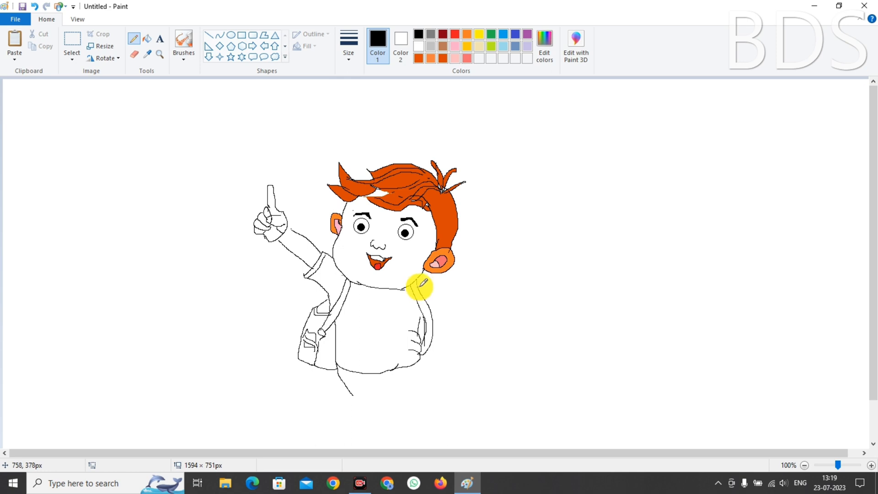
pyautogui.moveTo(417, 286)
pyautogui.mouseDown()
pyautogui.moveTo(440, 295)
pyautogui.moveTo(435, 327)
pyautogui.moveTo(495, 322)
pyautogui.mouseUp()
# Draw the outstretched arm with an open hand and the shorts, undoing a stray stroke
pyautogui.moveTo(437, 320); pyautogui.dragTo(471, 339)
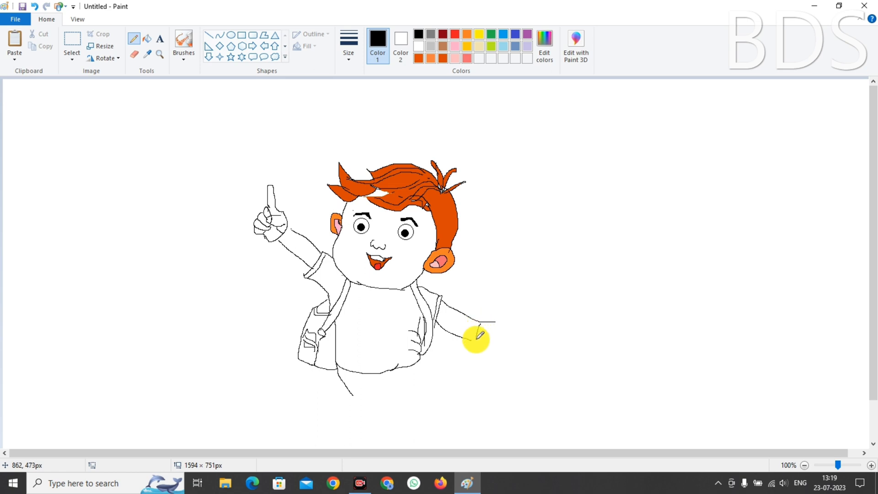
pyautogui.moveTo(477, 338); pyautogui.dragTo(504, 358)
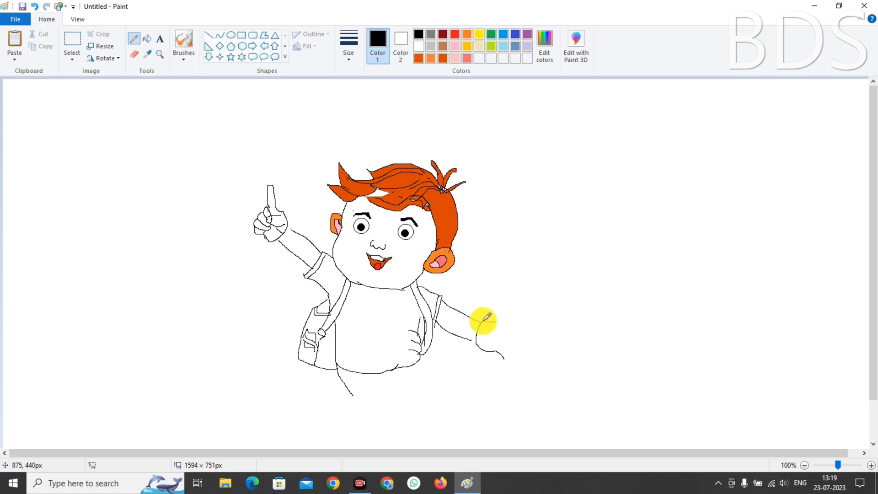
pyautogui.moveTo(483, 320)
pyautogui.mouseDown()
pyautogui.moveTo(517, 329)
pyautogui.moveTo(512, 339)
pyautogui.moveTo(498, 334)
pyautogui.moveTo(518, 333)
pyautogui.moveTo(511, 351)
pyautogui.moveTo(501, 337)
pyautogui.moveTo(516, 340)
pyautogui.moveTo(497, 339)
pyautogui.moveTo(495, 352)
pyautogui.mouseUp()
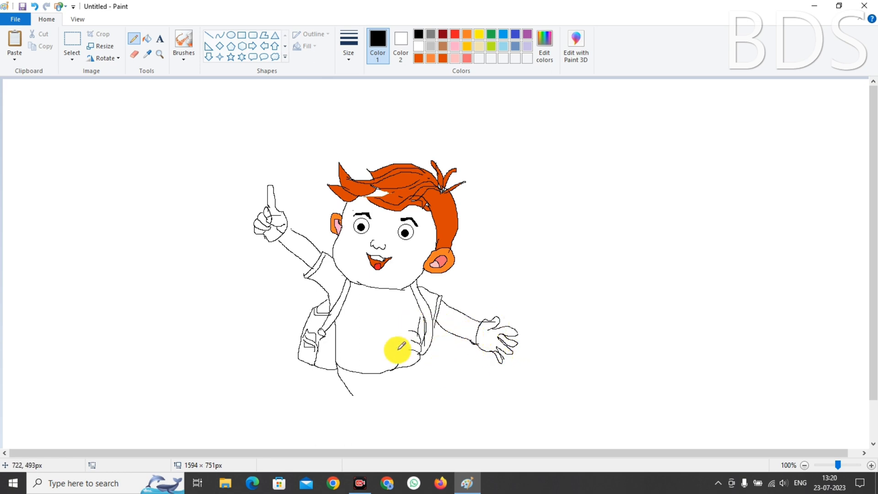
pyautogui.moveTo(397, 384)
pyautogui.mouseDown()
pyautogui.moveTo(422, 375)
pyautogui.moveTo(420, 359)
pyautogui.moveTo(418, 389)
pyautogui.moveTo(389, 383)
pyautogui.moveTo(409, 406)
pyautogui.moveTo(407, 392)
pyautogui.moveTo(425, 389)
pyautogui.moveTo(429, 398)
pyautogui.moveTo(424, 378)
pyautogui.moveTo(431, 396)
pyautogui.moveTo(407, 405)
pyautogui.moveTo(404, 418)
pyautogui.moveTo(408, 430)
pyautogui.moveTo(451, 436)
pyautogui.mouseUp()
pyautogui.hotkey('ctrl', 'z')
# Draw both legs with a bent knee and laced shoe, plus a hill line to the left edge
pyautogui.moveTo(408, 407)
pyautogui.mouseDown()
pyautogui.moveTo(425, 432)
pyautogui.moveTo(448, 408)
pyautogui.moveTo(460, 415)
pyautogui.moveTo(447, 430)
pyautogui.moveTo(427, 432)
pyautogui.moveTo(430, 413)
pyautogui.moveTo(424, 426)
pyautogui.moveTo(456, 412)
pyautogui.mouseUp()
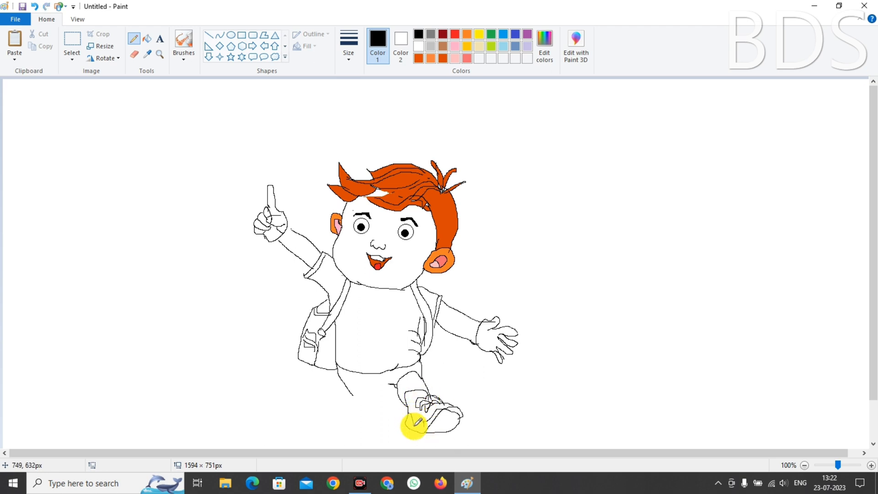
pyautogui.moveTo(414, 424); pyautogui.dragTo(434, 414)
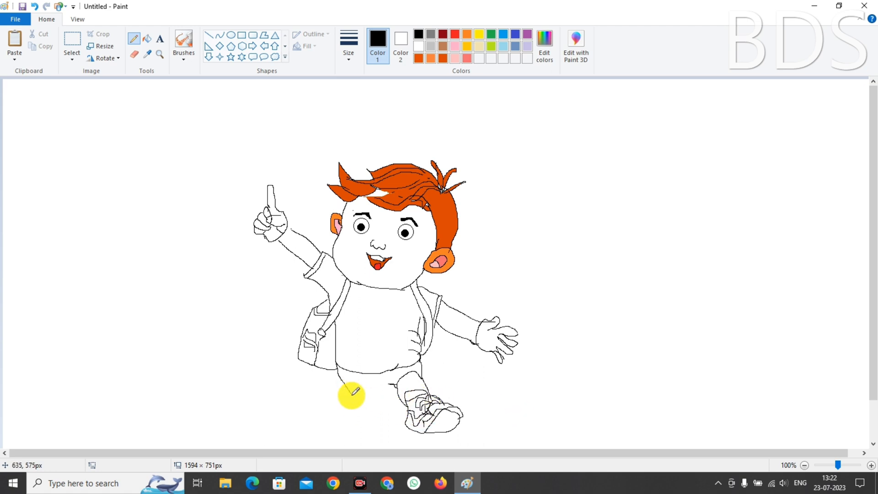
pyautogui.moveTo(343, 374)
pyautogui.mouseDown()
pyautogui.moveTo(343, 390)
pyautogui.moveTo(364, 407)
pyautogui.moveTo(394, 392)
pyautogui.moveTo(360, 405)
pyautogui.moveTo(386, 401)
pyautogui.mouseUp()
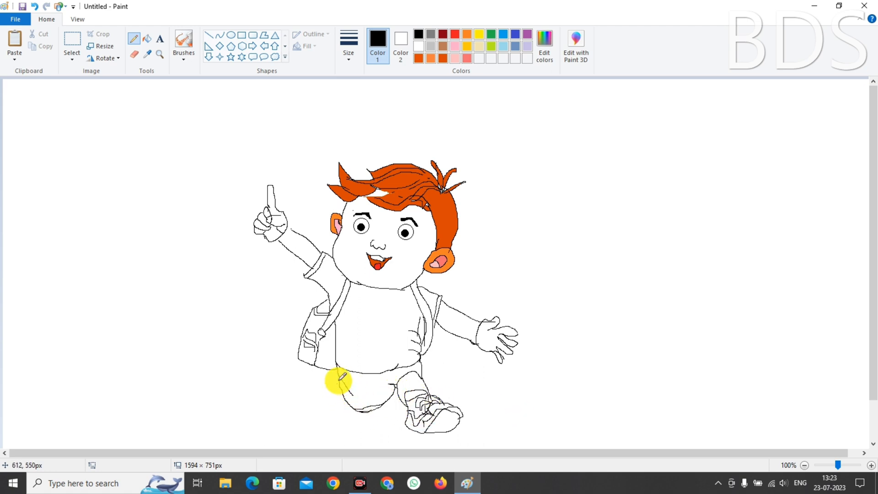
pyautogui.moveTo(339, 381)
pyautogui.mouseDown()
pyautogui.moveTo(331, 397)
pyautogui.moveTo(355, 411)
pyautogui.moveTo(347, 397)
pyautogui.moveTo(329, 397)
pyautogui.moveTo(353, 415)
pyautogui.moveTo(357, 400)
pyautogui.mouseUp()
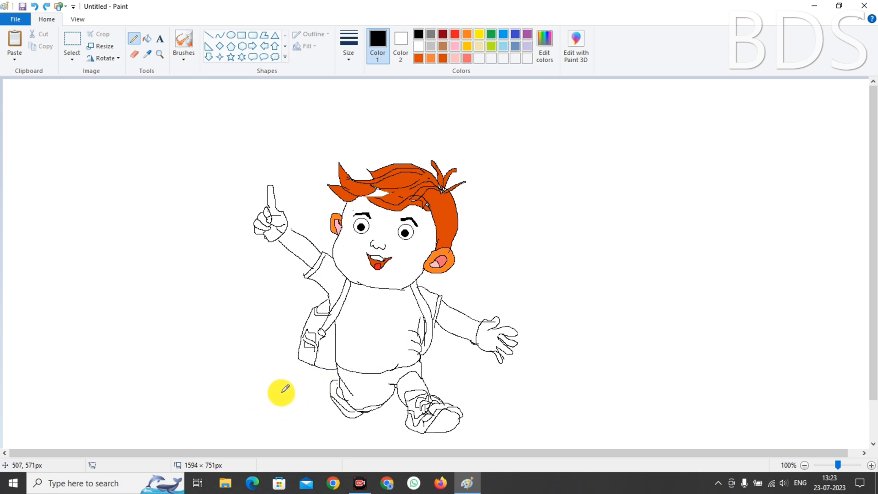
pyautogui.moveTo(281, 393)
pyautogui.mouseDown()
pyautogui.moveTo(343, 447)
pyautogui.moveTo(206, 369)
pyautogui.moveTo(105, 368)
pyautogui.moveTo(7, 389)
pyautogui.mouseUp()
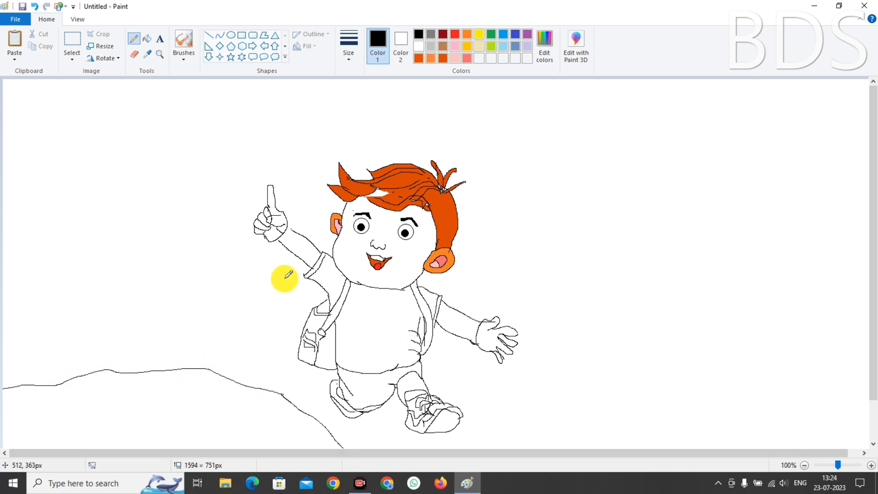
# Outline the slope's right and upper edges, close it along the bottom, and seal small patches
pyautogui.moveTo(430, 349); pyautogui.dragTo(566, 450)
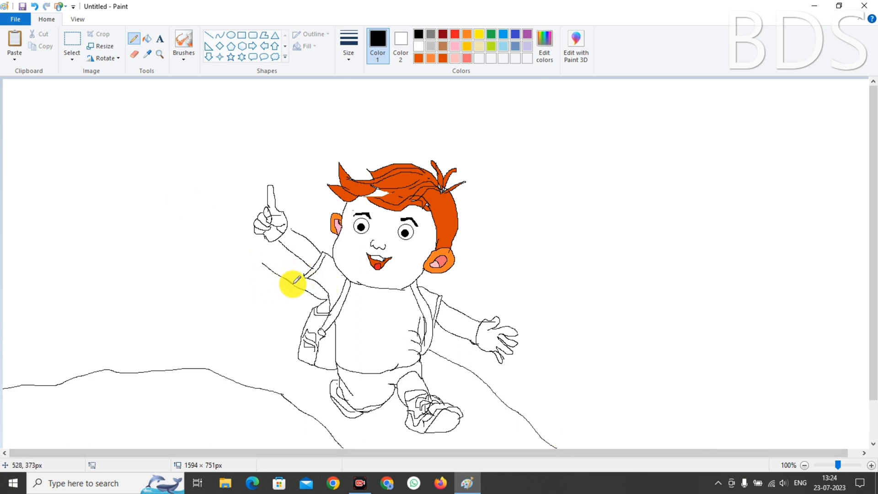
pyautogui.moveTo(290, 284)
pyautogui.mouseDown()
pyautogui.moveTo(264, 264)
pyautogui.moveTo(73, 379)
pyautogui.mouseUp()
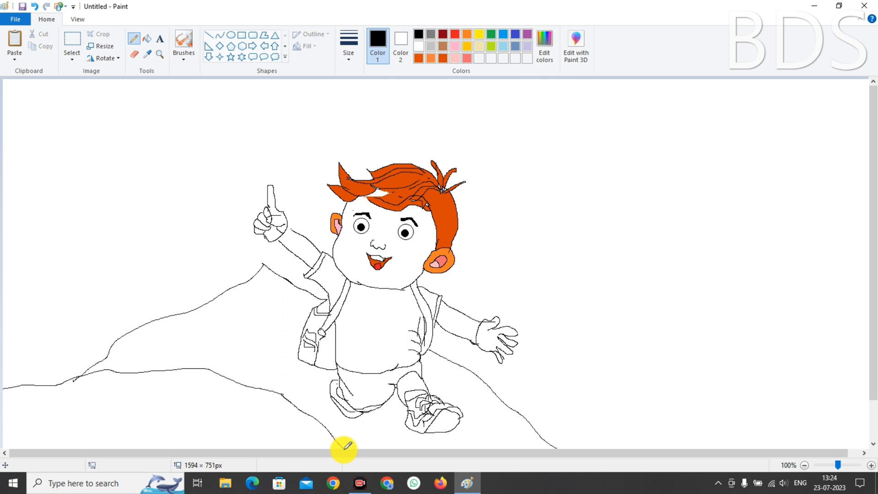
pyautogui.moveTo(343, 447); pyautogui.dragTo(556, 453)
pyautogui.moveTo(246, 316)
pyautogui.mouseDown()
pyautogui.moveTo(270, 328)
pyautogui.moveTo(260, 308)
pyautogui.moveTo(296, 352)
pyautogui.moveTo(283, 338)
pyautogui.moveTo(297, 332)
pyautogui.moveTo(290, 353)
pyautogui.mouseUp()
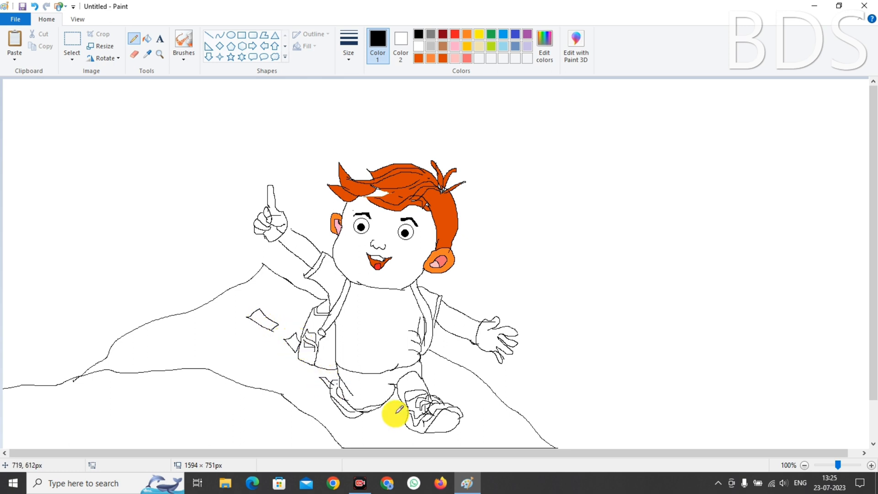
pyautogui.moveTo(388, 410); pyautogui.dragTo(395, 421)
pyautogui.moveTo(427, 435)
pyautogui.mouseDown()
pyautogui.moveTo(436, 447)
pyautogui.moveTo(451, 445)
pyautogui.mouseUp()
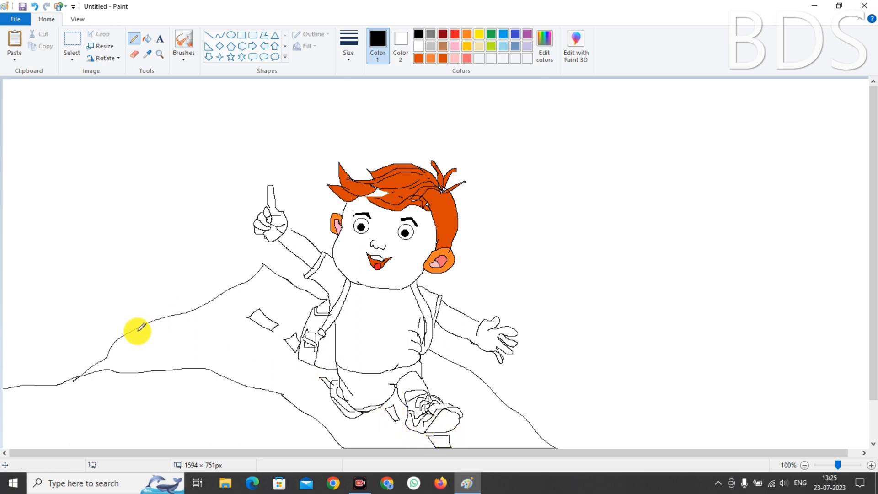
# Add parallel diagonal stripe lines across the slope, left to right
pyautogui.moveTo(136, 330)
pyautogui.mouseDown()
pyautogui.moveTo(294, 380)
pyautogui.moveTo(358, 427)
pyautogui.moveTo(368, 448)
pyautogui.mouseUp()
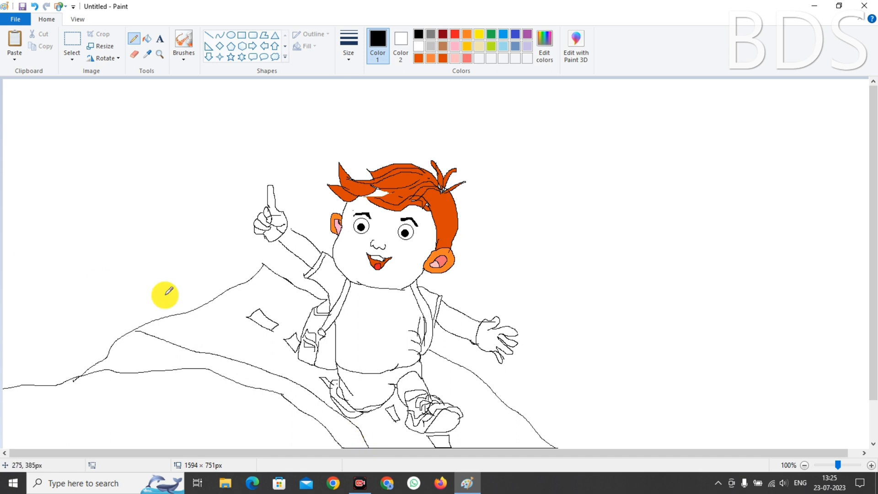
pyautogui.moveTo(158, 319)
pyautogui.mouseDown()
pyautogui.moveTo(299, 366)
pyautogui.moveTo(363, 411)
pyautogui.moveTo(387, 447)
pyautogui.mouseUp()
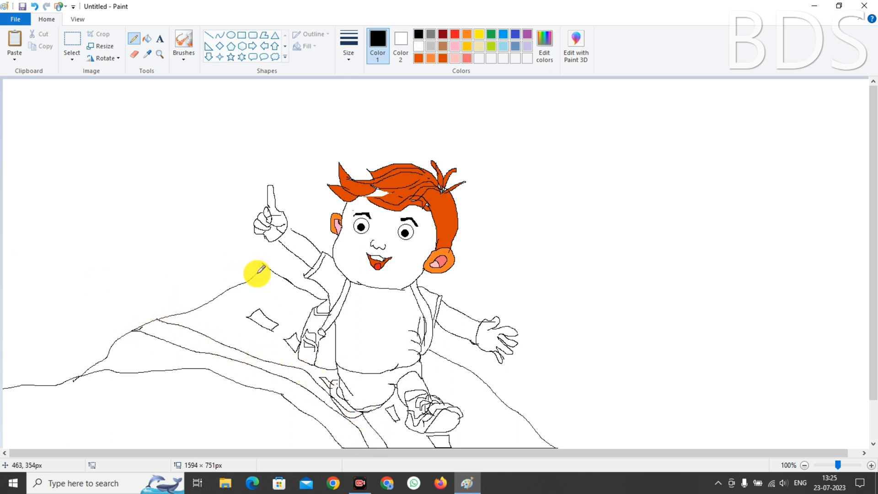
pyautogui.moveTo(256, 273)
pyautogui.mouseDown()
pyautogui.moveTo(288, 291)
pyautogui.moveTo(268, 287)
pyautogui.moveTo(310, 319)
pyautogui.mouseUp()
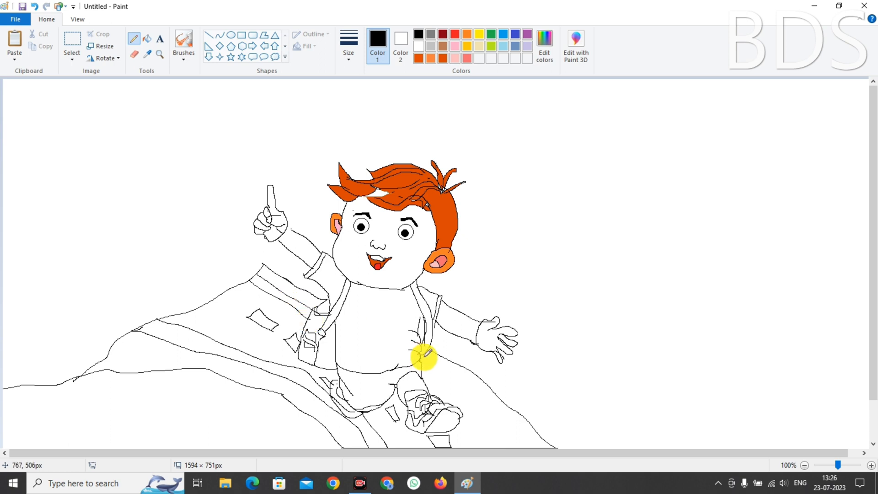
pyautogui.moveTo(423, 362)
pyautogui.mouseDown()
pyautogui.moveTo(496, 399)
pyautogui.moveTo(526, 426)
pyautogui.moveTo(526, 445)
pyautogui.moveTo(439, 376)
pyautogui.moveTo(505, 419)
pyautogui.mouseUp()
# Try black fills on the upper slope band and around the feet, then undo both
pyautogui.click(147, 39)
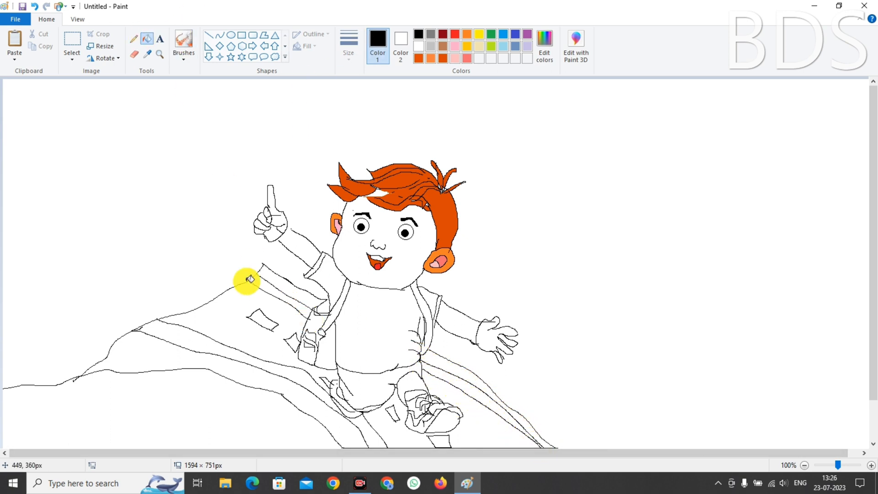
pyautogui.click(247, 285)
pyautogui.click(415, 439)
pyautogui.hotkey('ctrl', 'z')
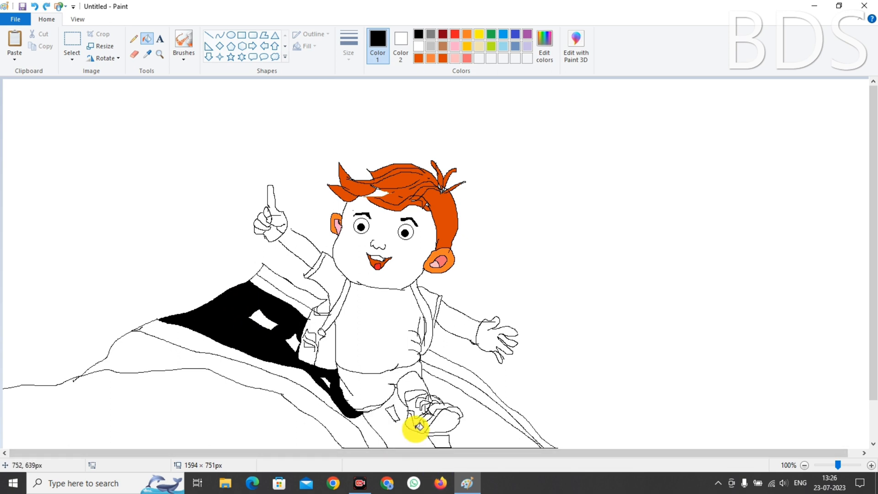
pyautogui.click(133, 39)
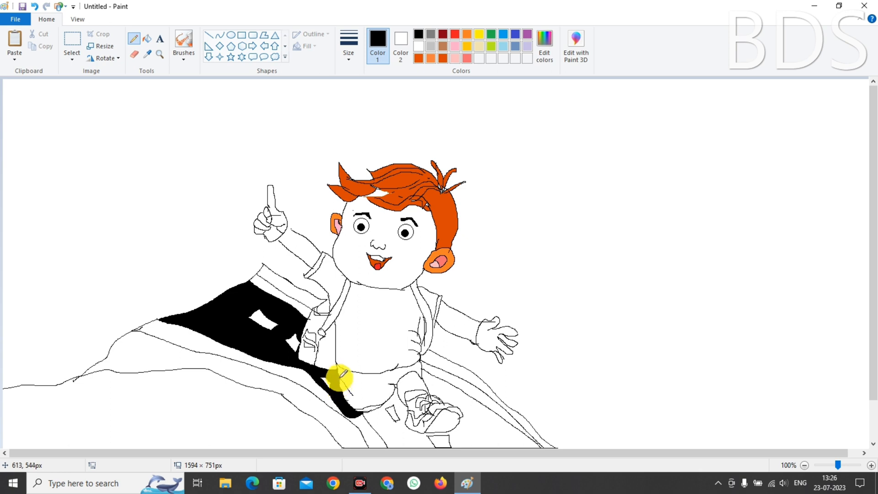
pyautogui.hotkey('ctrl', 'z')
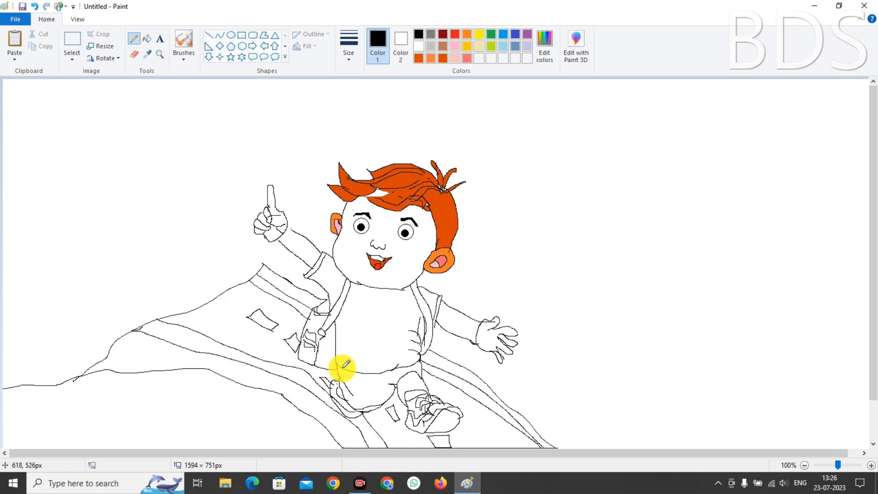
# Fill the upper slope band, upper stripe and lower-left band black, undoing stray lower-right fills
pyautogui.click(147, 39)
pyautogui.click(243, 302)
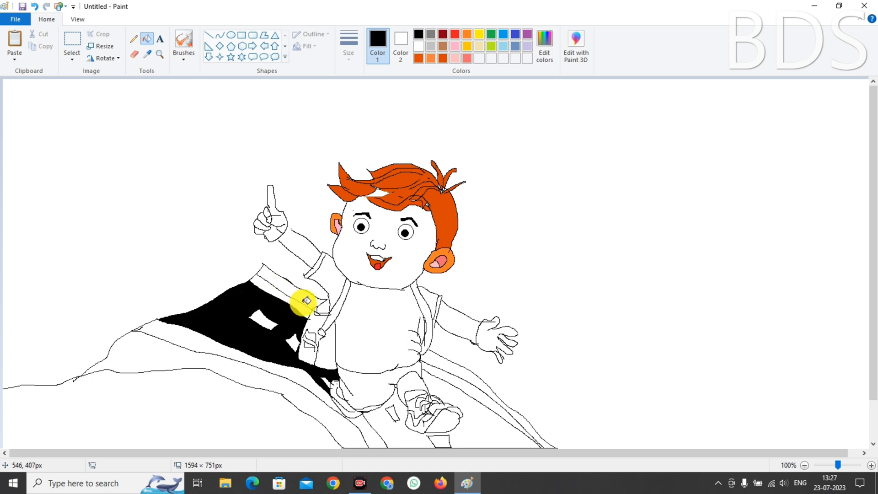
pyautogui.click(307, 301)
pyautogui.click(439, 360)
pyautogui.hotkey('ctrl', 'z')
pyautogui.click(443, 382)
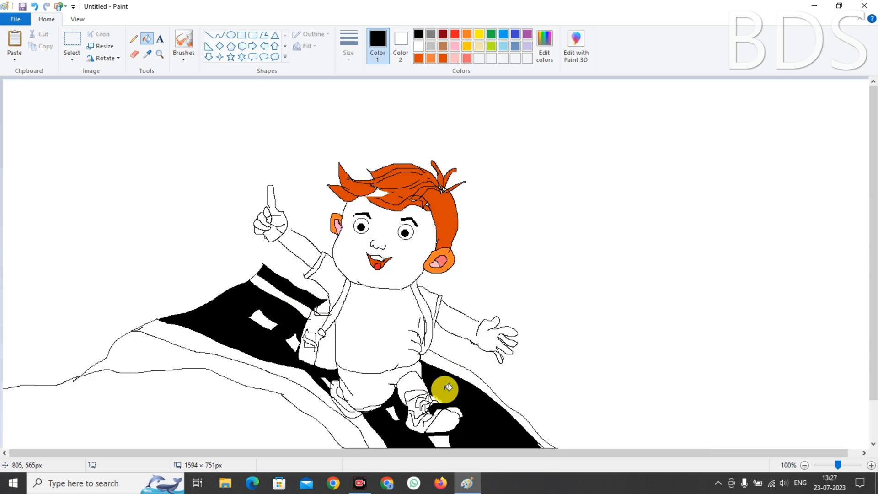
pyautogui.hotkey('ctrl', 'z')
pyautogui.click(155, 344)
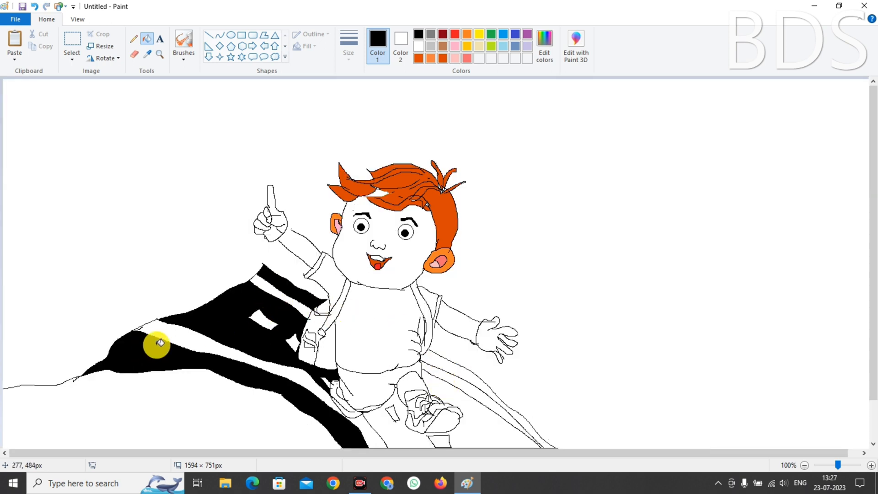
# Seal the gap between strap and slope, then fill the band between the legs black
pyautogui.click(134, 41)
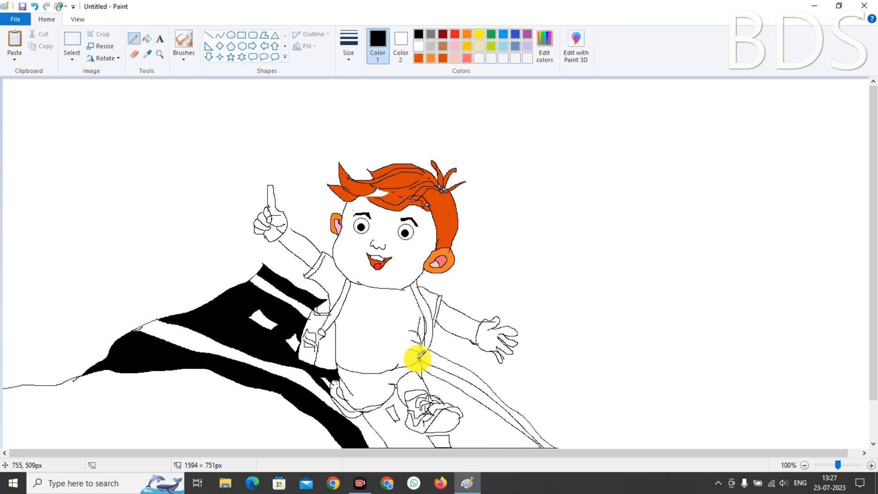
pyautogui.moveTo(419, 359); pyautogui.dragTo(430, 350)
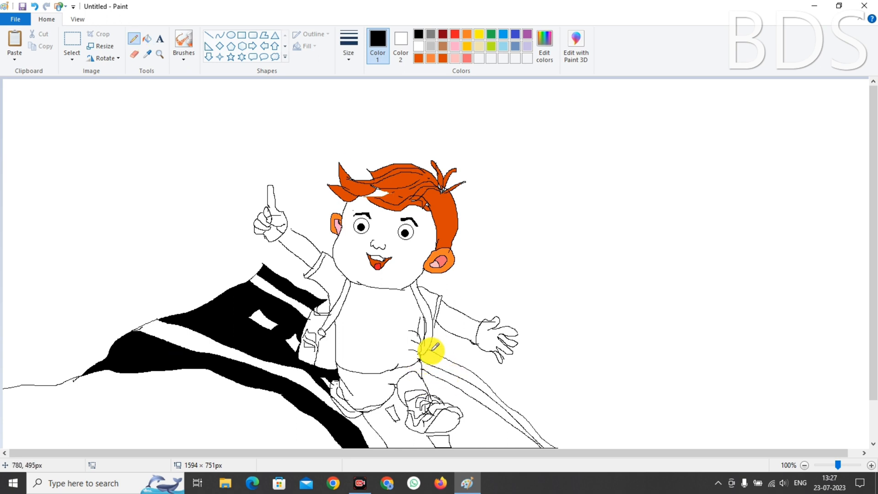
pyautogui.click(146, 42)
pyautogui.click(391, 431)
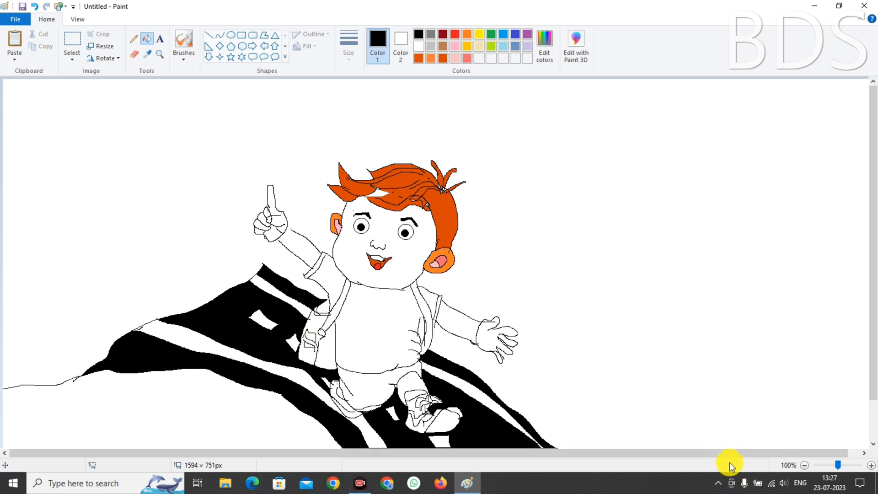
# Try a red fill on the shoe, undo it, and draw a black line sealing a shoe gap
pyautogui.click(133, 40)
pyautogui.click(145, 36)
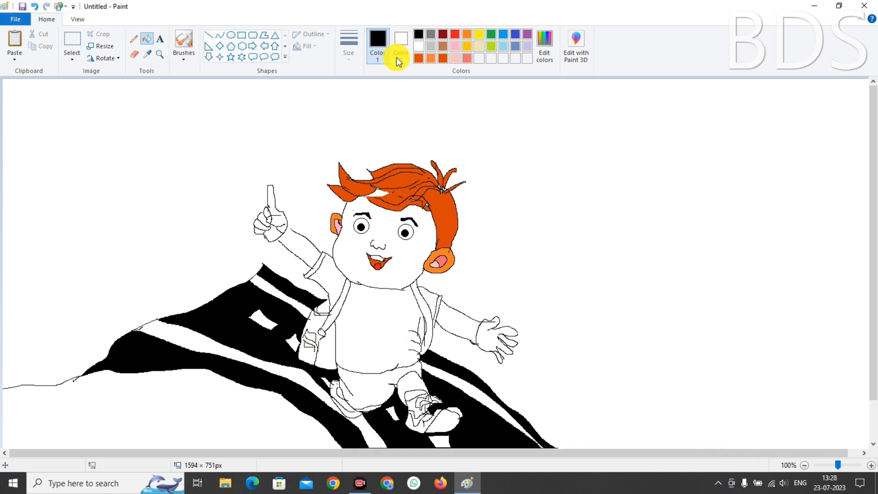
pyautogui.click(454, 34)
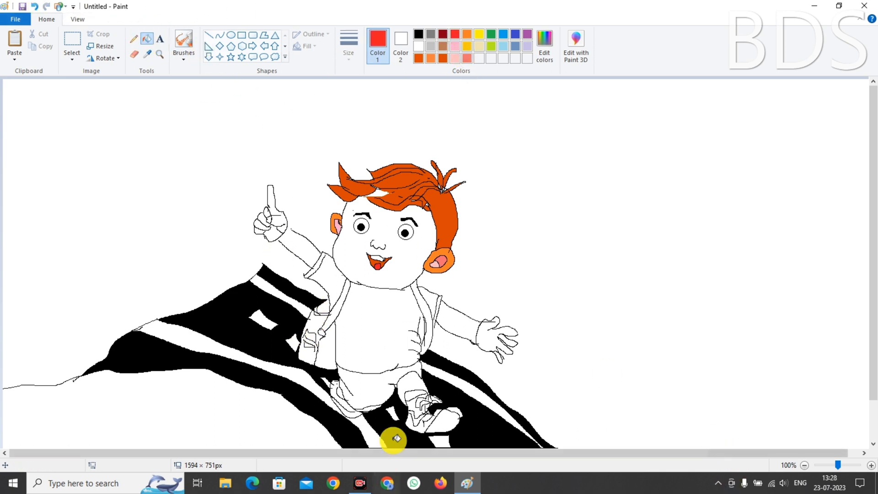
pyautogui.click(415, 418)
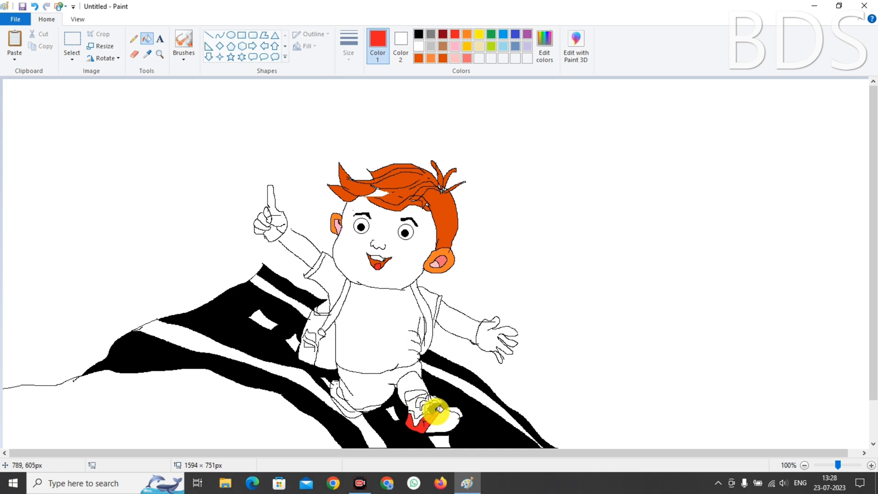
pyautogui.hotkey('ctrl', 'z')
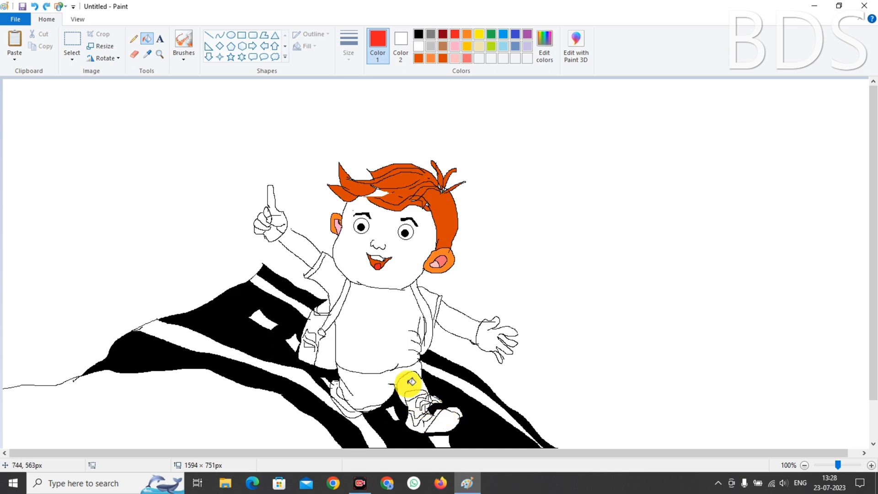
pyautogui.click(134, 38)
pyautogui.click(419, 34)
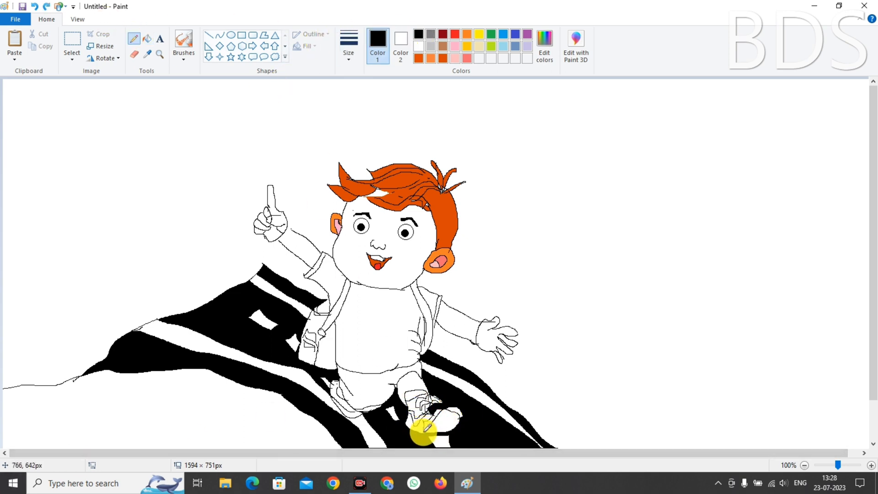
pyautogui.moveTo(424, 432); pyautogui.dragTo(435, 419)
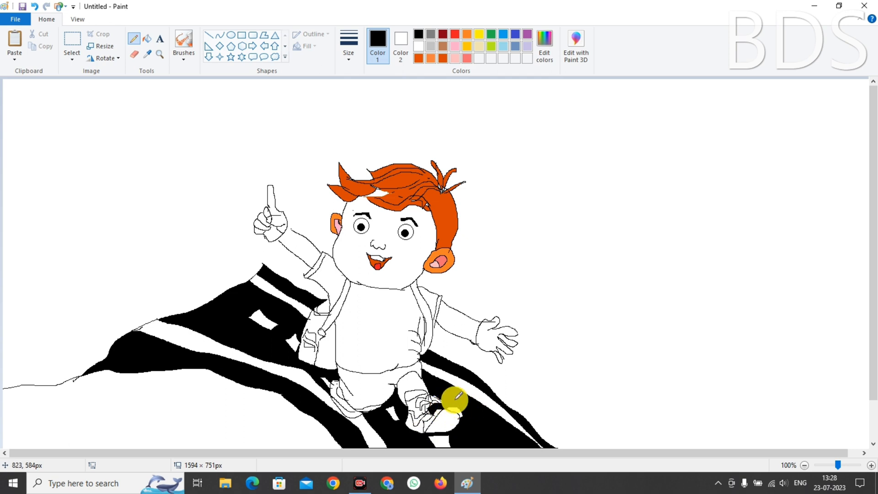
# Fill a ground region beside the shoe white, toggling undo and redo on it
pyautogui.click(418, 47)
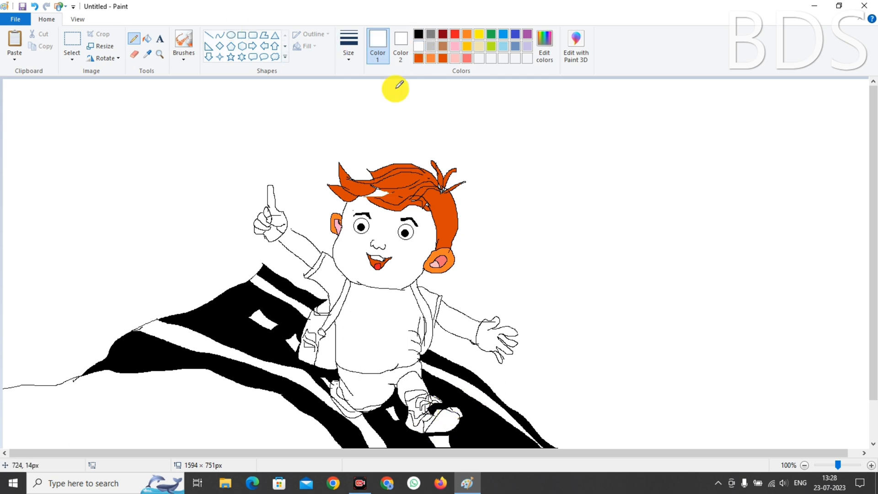
pyautogui.click(147, 38)
pyautogui.click(443, 404)
pyautogui.hotkey('ctrl', 'z')
pyautogui.hotkey('ctrl', 'y')
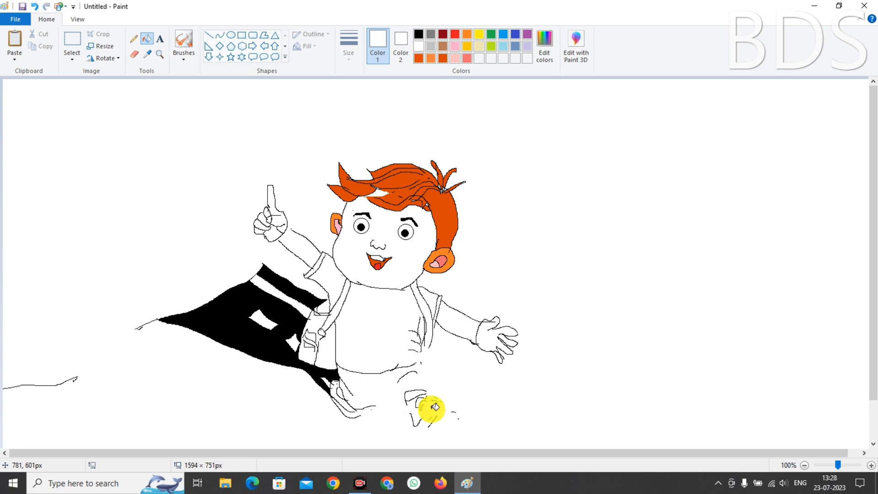
pyautogui.hotkey('ctrl', 'z')
pyautogui.click(135, 38)
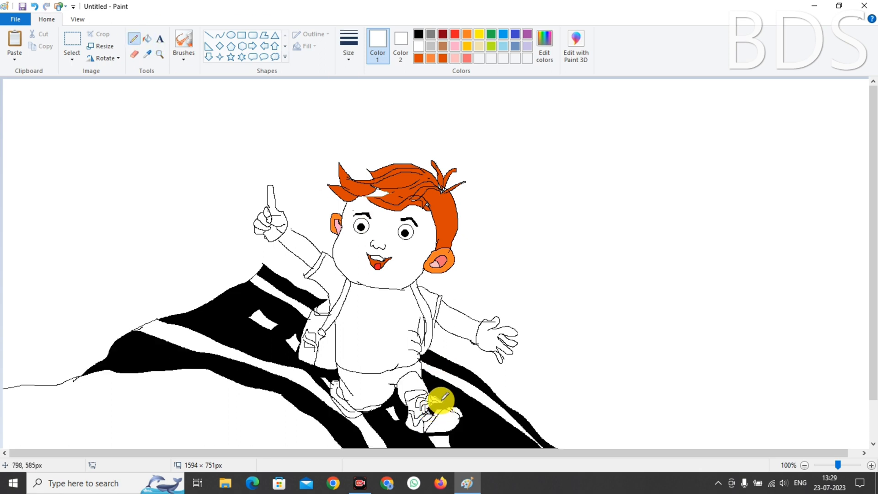
pyautogui.hotkey('ctrl', 'y')
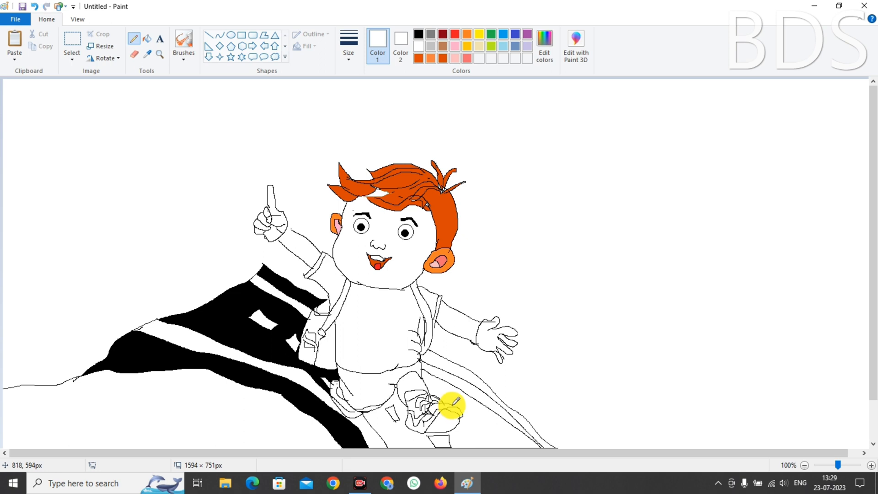
# Refill the two ground regions beside the shoe black, then trial and undo a salmon sole
pyautogui.click(419, 34)
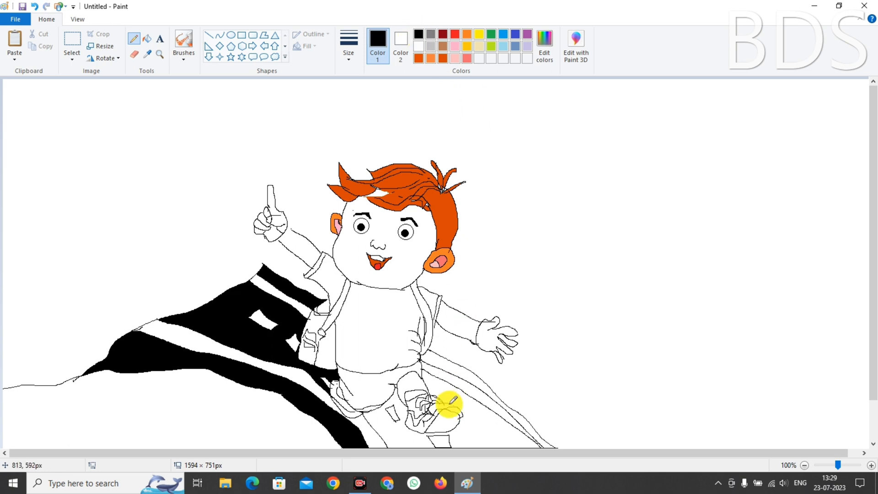
pyautogui.click(147, 39)
pyautogui.click(464, 384)
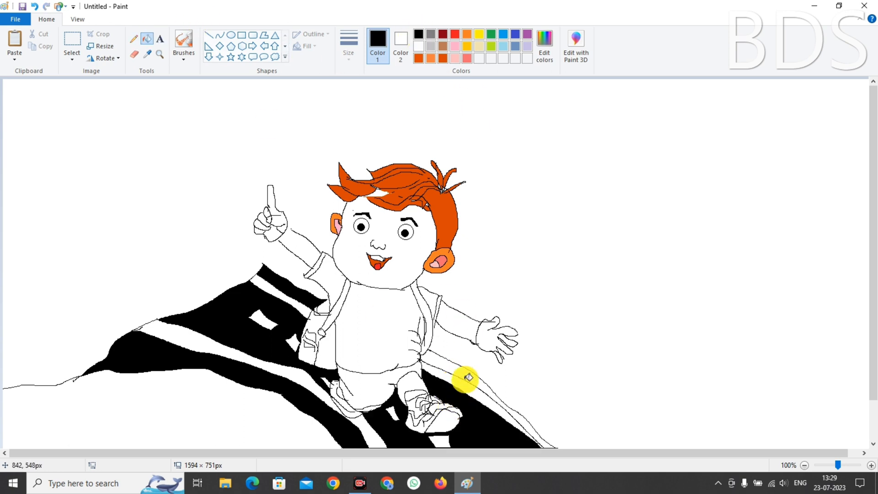
pyautogui.click(466, 369)
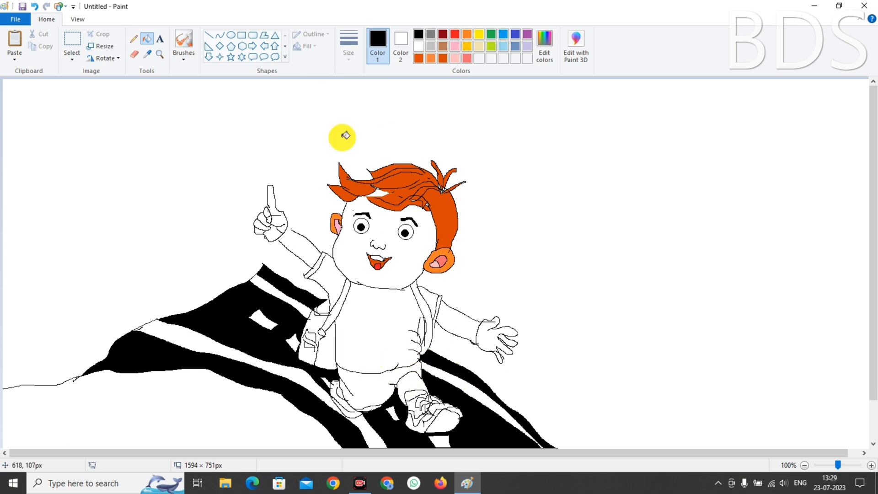
pyautogui.click(467, 58)
pyautogui.click(437, 408)
pyautogui.click(455, 34)
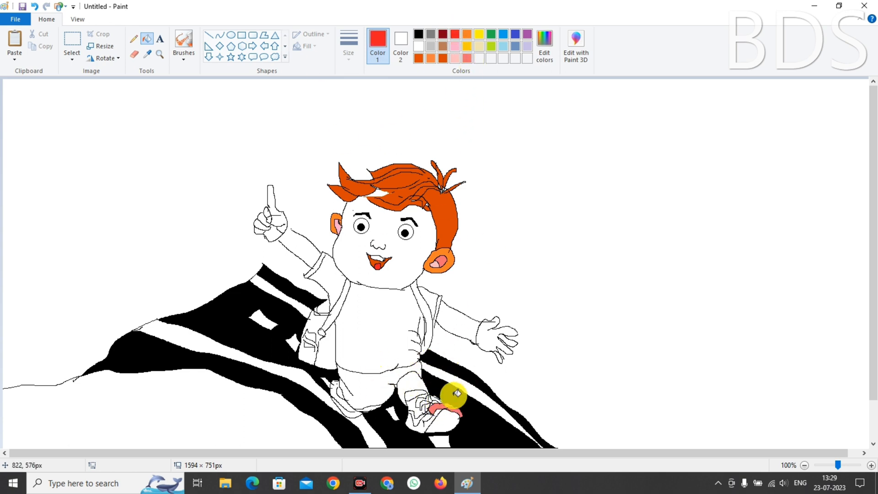
pyautogui.hotkey('ctrl', 'z')
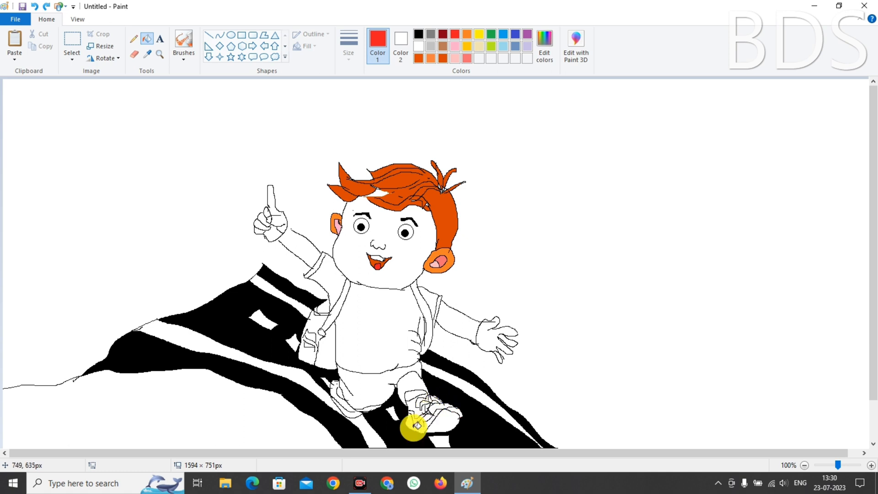
pyautogui.hotkey('ctrl', 'z')
# Fill two parts of the shoe bright red
pyautogui.click(418, 34)
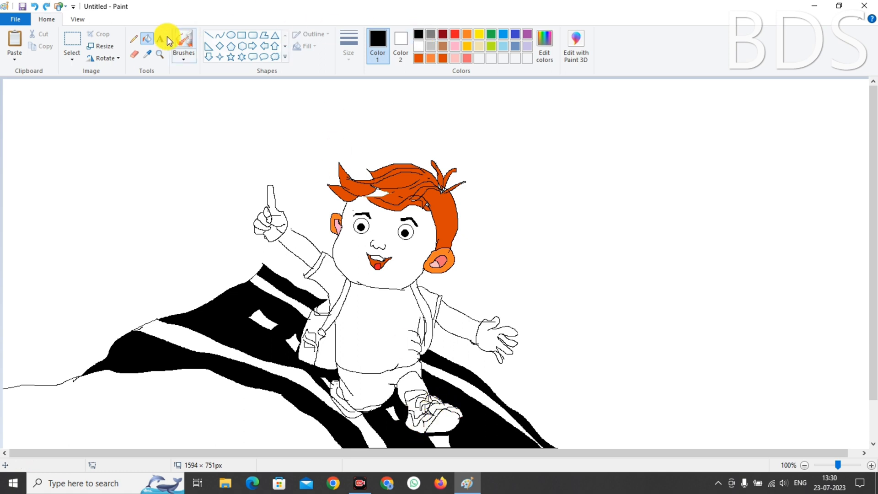
pyautogui.click(133, 38)
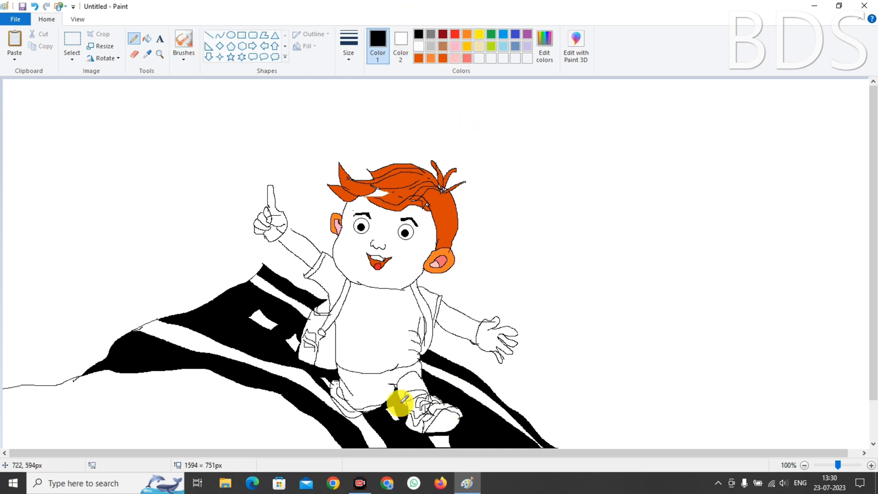
pyautogui.click(147, 39)
pyautogui.click(455, 35)
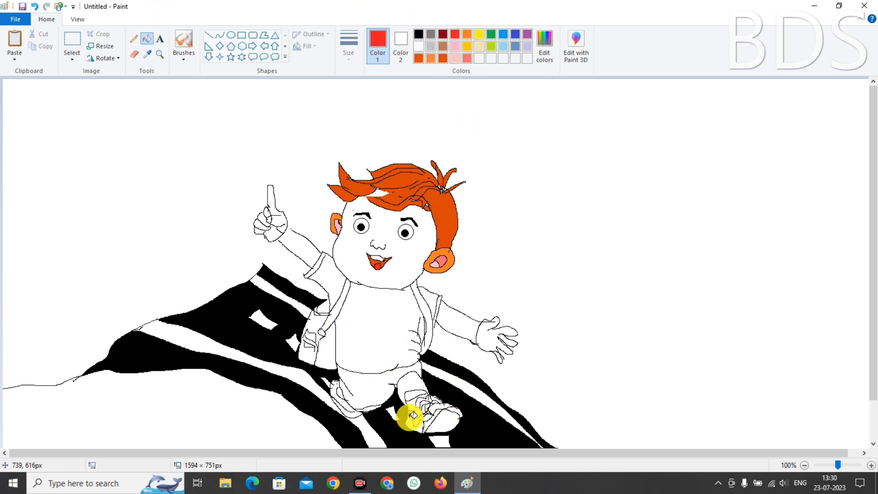
pyautogui.click(409, 418)
pyautogui.click(442, 406)
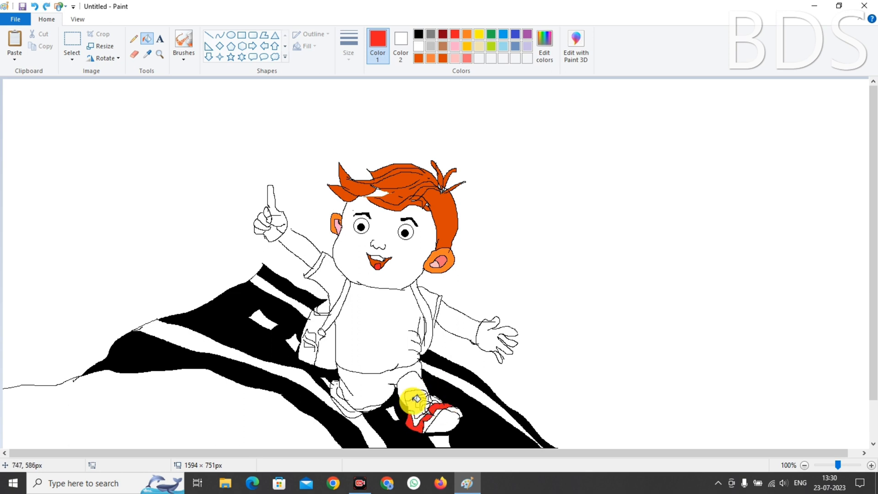
# Fill more shoe regions red, undoing a stray red fill on the leg
pyautogui.click(418, 34)
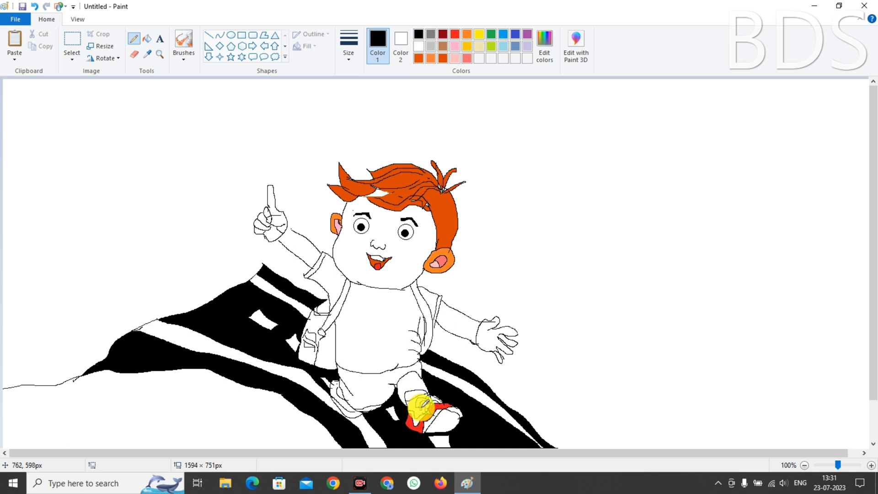
pyautogui.click(454, 35)
pyautogui.click(147, 39)
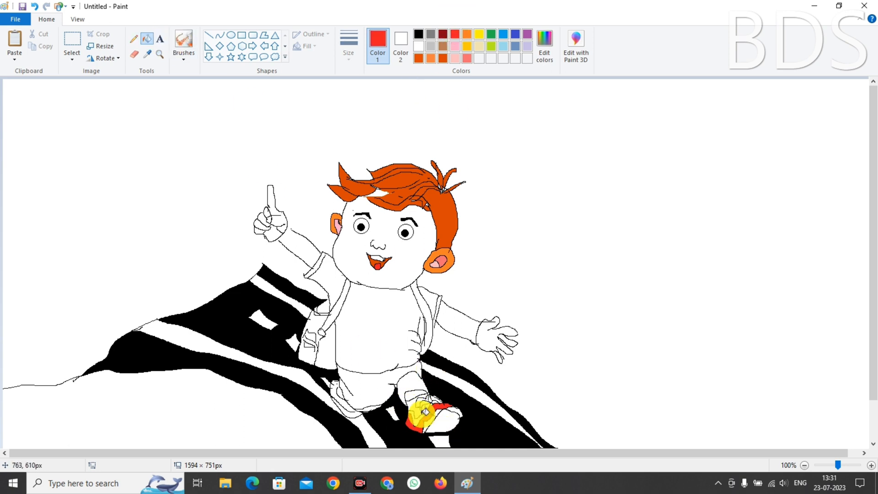
pyautogui.click(423, 409)
pyautogui.click(336, 387)
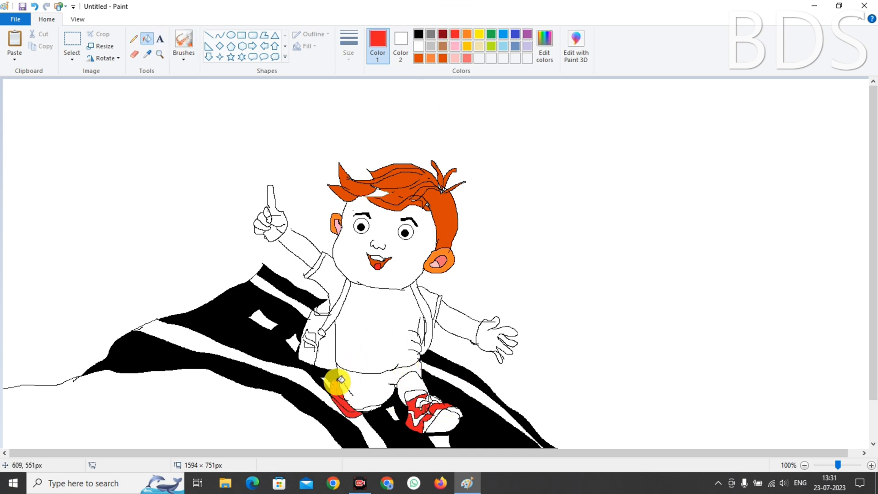
pyautogui.hotkey('ctrl', 'z')
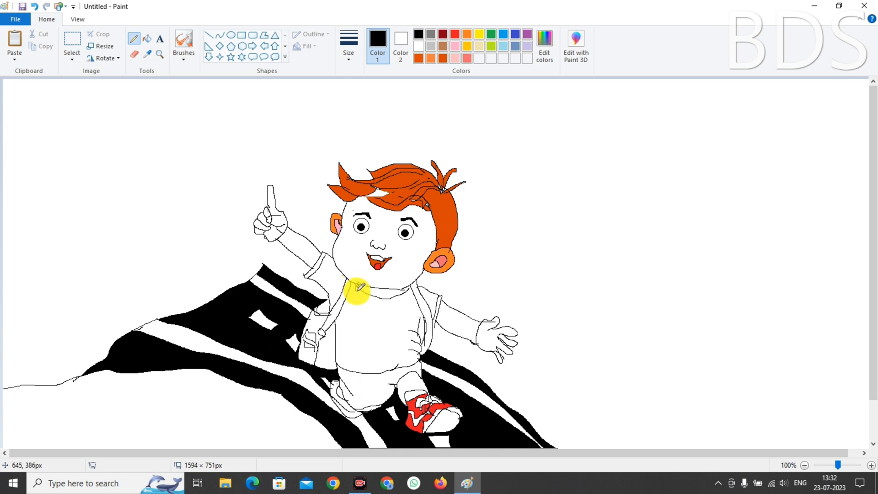
# Draw two collar lines under the boy's neck and undo an orange fill that flooded the canvas
pyautogui.moveTo(359, 287)
pyautogui.mouseDown()
pyautogui.moveTo(372, 299)
pyautogui.moveTo(404, 297)
pyautogui.mouseUp()
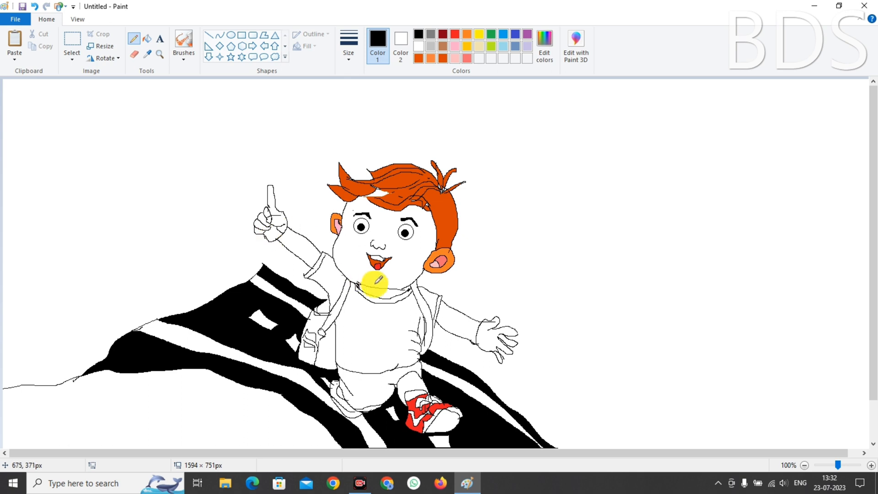
pyautogui.moveTo(361, 287); pyautogui.dragTo(392, 293)
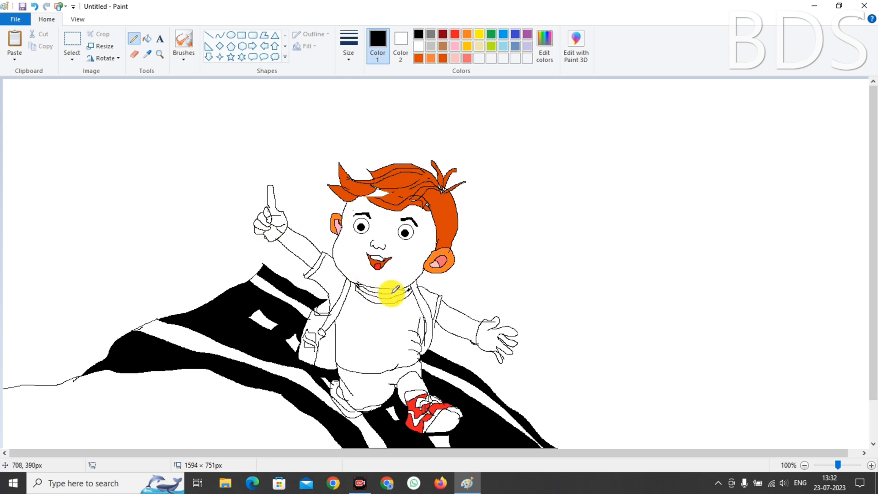
pyautogui.click(467, 34)
pyautogui.click(146, 39)
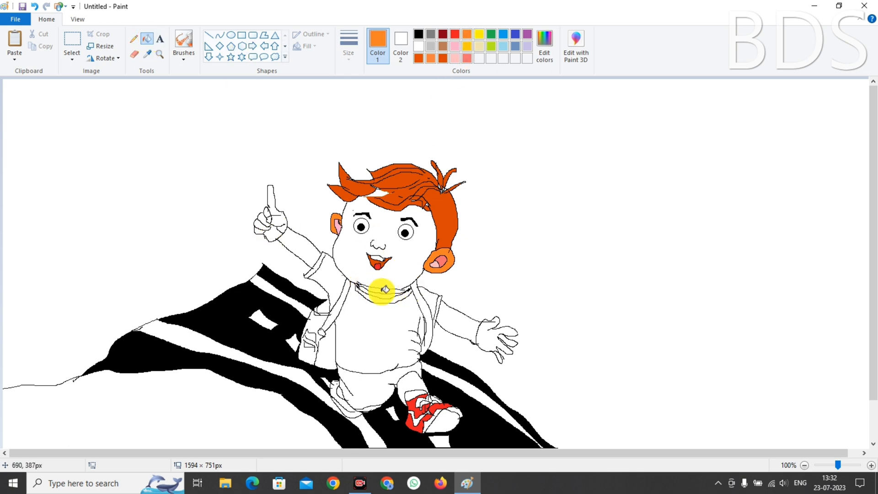
pyautogui.click(385, 289)
pyautogui.hotkey('ctrl', 'z')
# Fill the upper collar band orange
pyautogui.click(133, 39)
pyautogui.click(418, 34)
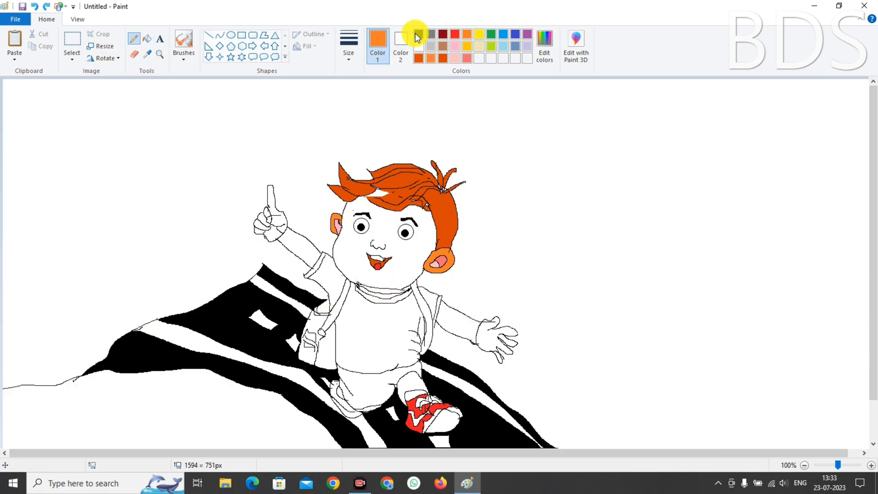
pyautogui.click(466, 34)
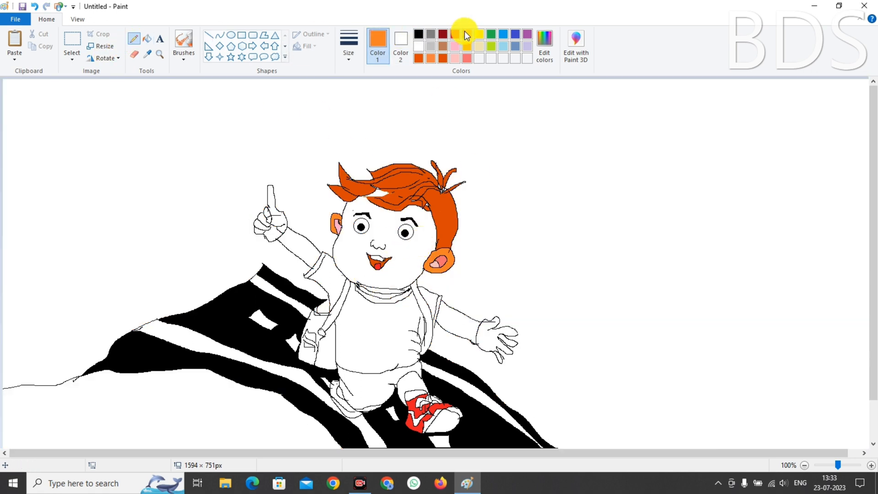
pyautogui.click(147, 39)
pyautogui.click(385, 289)
# Fill the lower collar band a darker custom yellow, then undo a yellow shirt fill
pyautogui.click(479, 33)
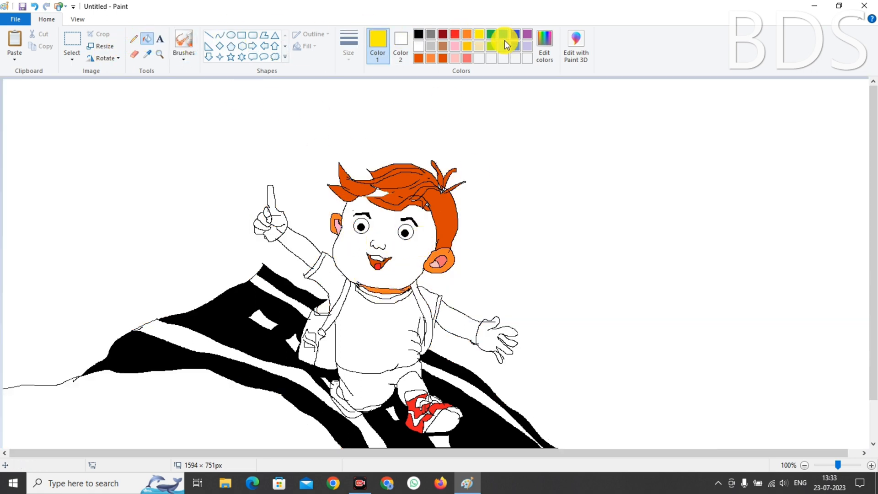
pyautogui.click(544, 45)
pyautogui.moveTo(558, 211); pyautogui.dragTo(558, 224)
pyautogui.click(337, 315)
pyautogui.click(386, 297)
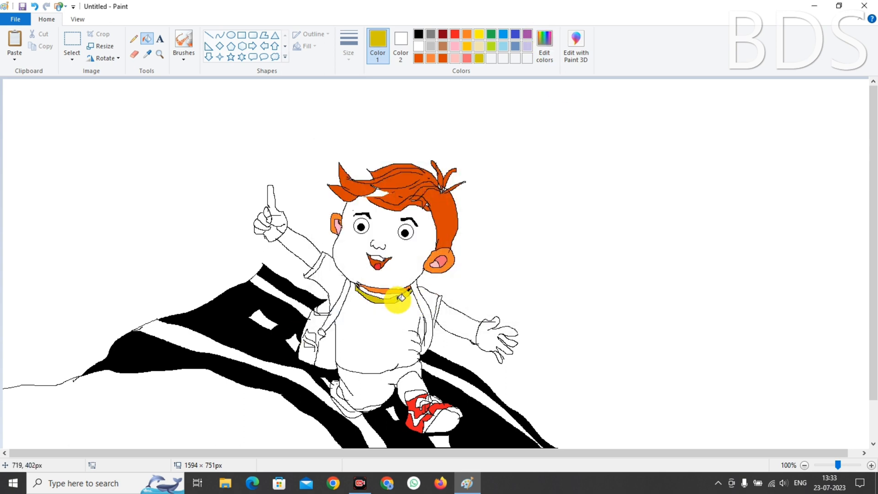
pyautogui.click(393, 340)
pyautogui.hotkey('ctrl', 'z')
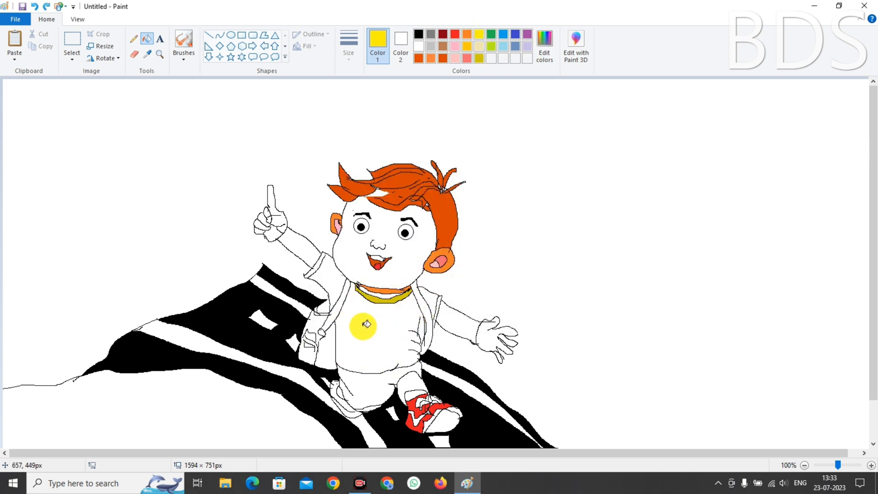
# Touch up the outline in black, fill the shirt yellow, and undo a leaking sleeve fill
pyautogui.click(418, 34)
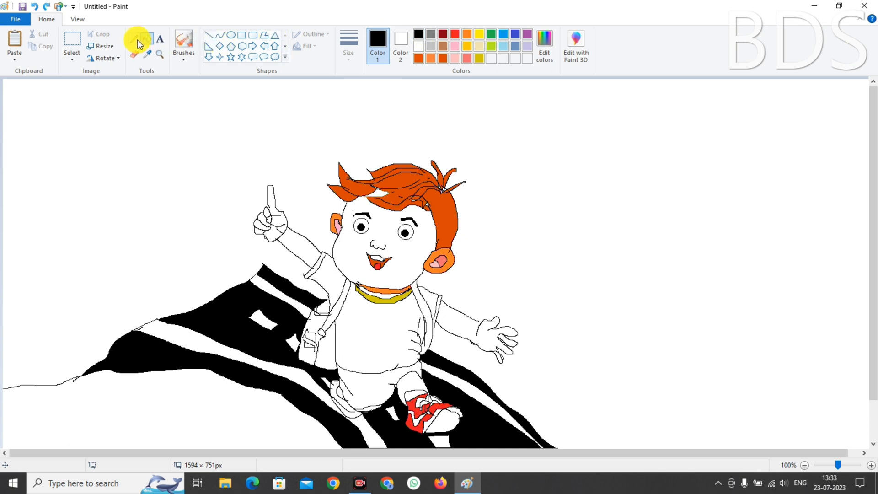
pyautogui.click(134, 39)
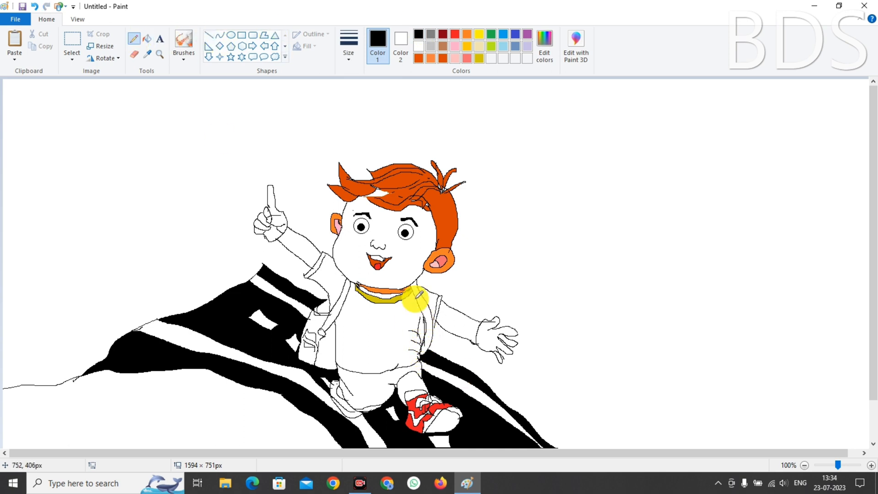
pyautogui.click(150, 40)
pyautogui.click(382, 337)
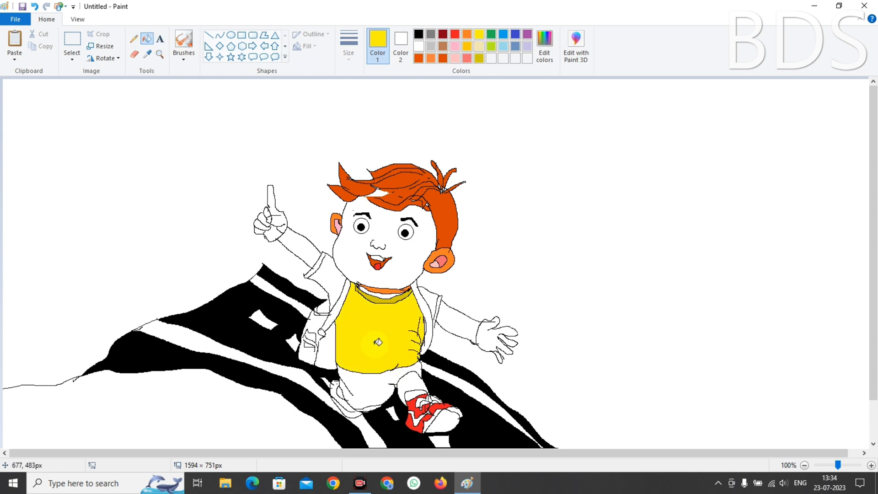
pyautogui.click(432, 302)
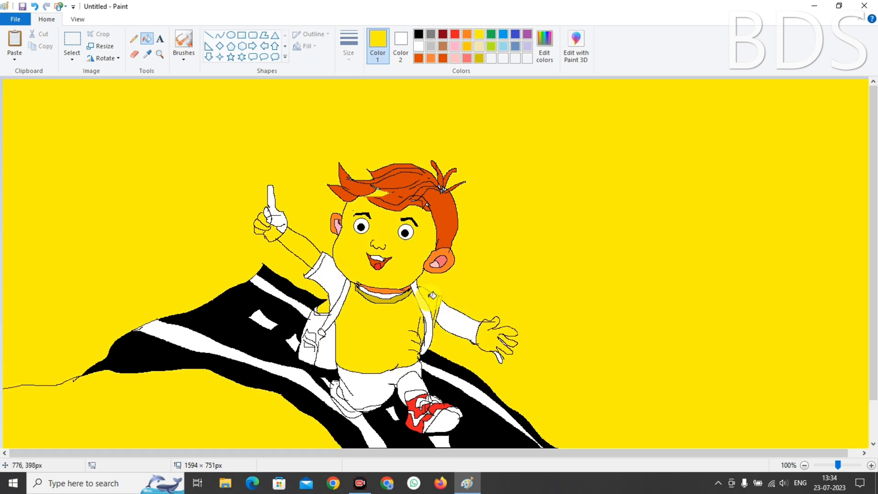
pyautogui.hotkey('ctrl', 'z')
# Seal the raised arm's sleeve outline, fill it yellow, and seal the other sleeve's outline
pyautogui.click(418, 34)
pyautogui.click(131, 43)
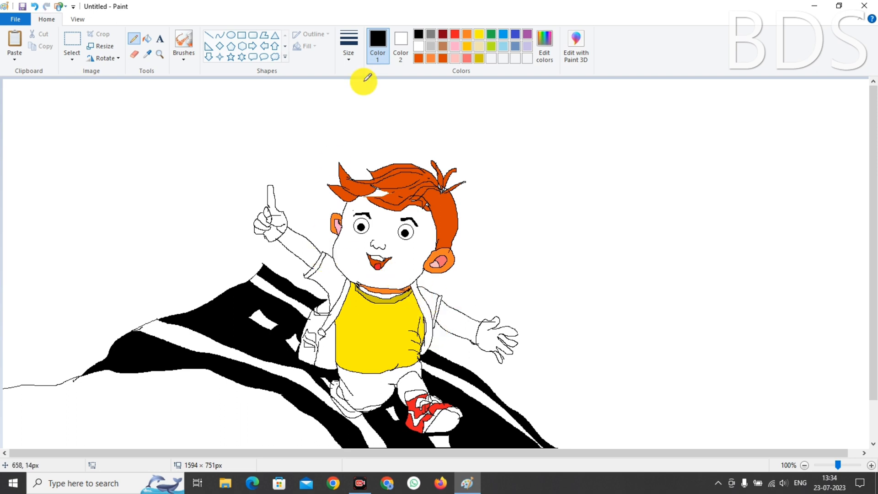
pyautogui.click(147, 39)
pyautogui.click(478, 34)
pyautogui.click(329, 278)
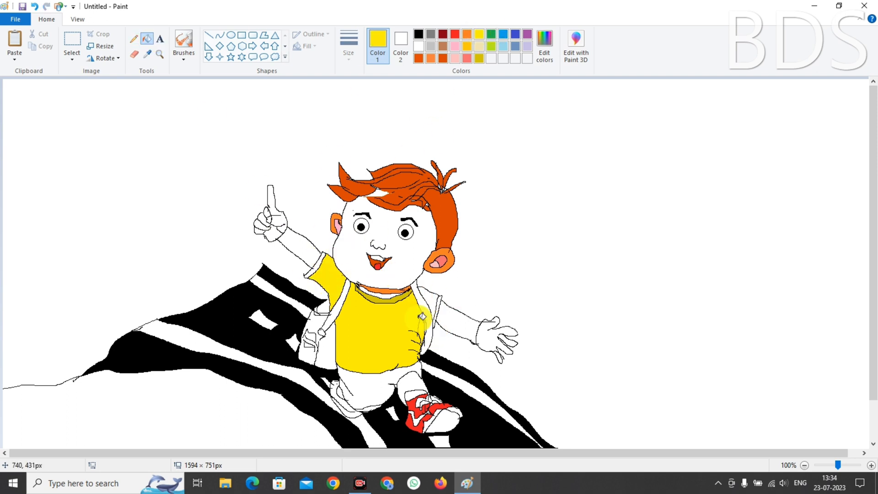
pyautogui.click(133, 39)
pyautogui.click(418, 34)
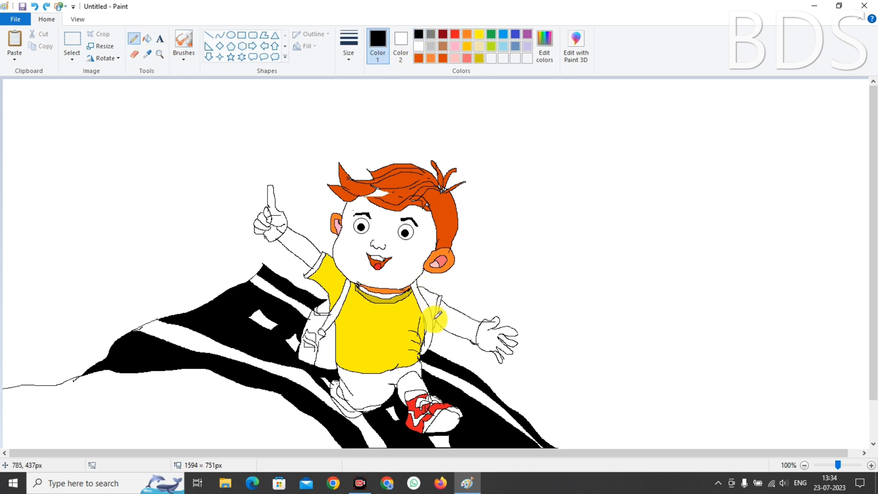
pyautogui.click(147, 39)
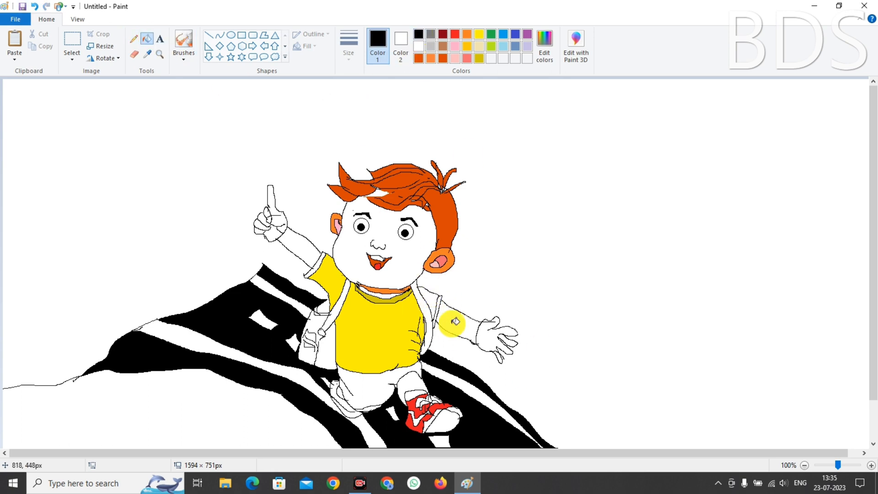
# Fill the other sleeve yellow and the right strap blue
pyautogui.click(478, 34)
pyautogui.click(430, 301)
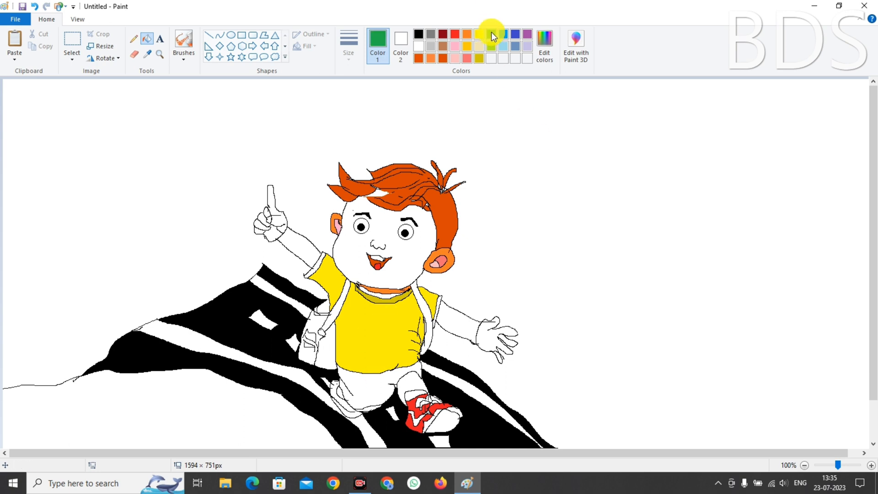
pyautogui.click(504, 35)
pyautogui.click(335, 304)
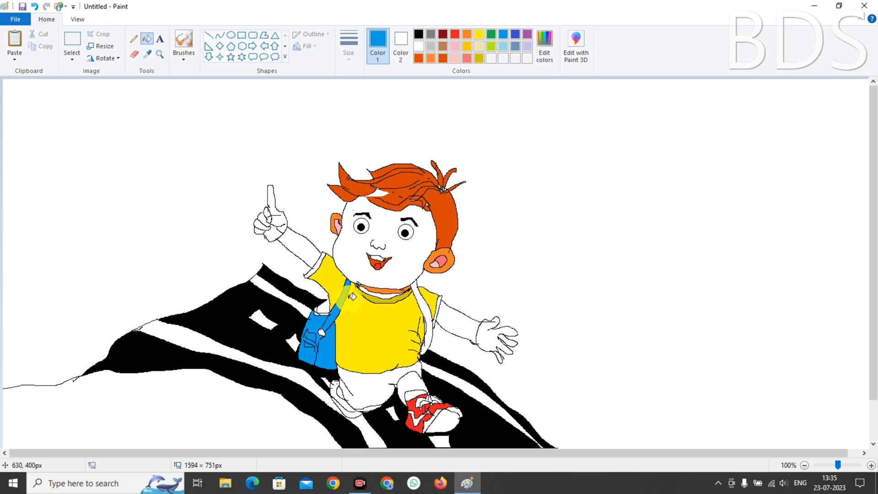
pyautogui.hotkey('ctrl', 'z')
pyautogui.click(422, 320)
# Close the gap in the backpack outline and fill the left strap blue
pyautogui.click(133, 38)
pyautogui.click(419, 34)
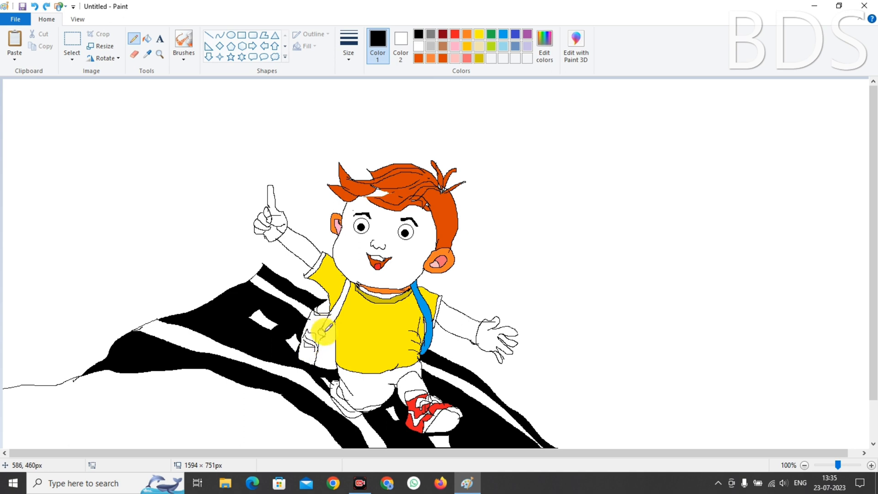
pyautogui.moveTo(324, 331); pyautogui.dragTo(320, 348)
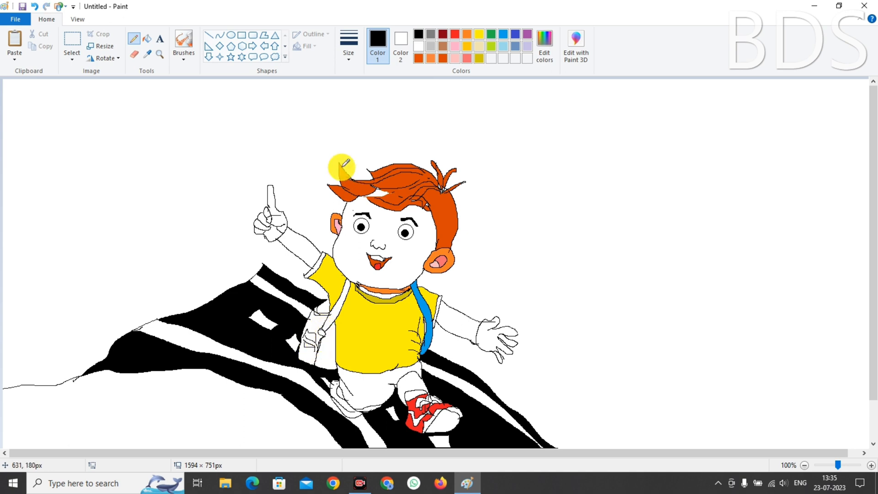
pyautogui.click(147, 39)
pyautogui.click(328, 276)
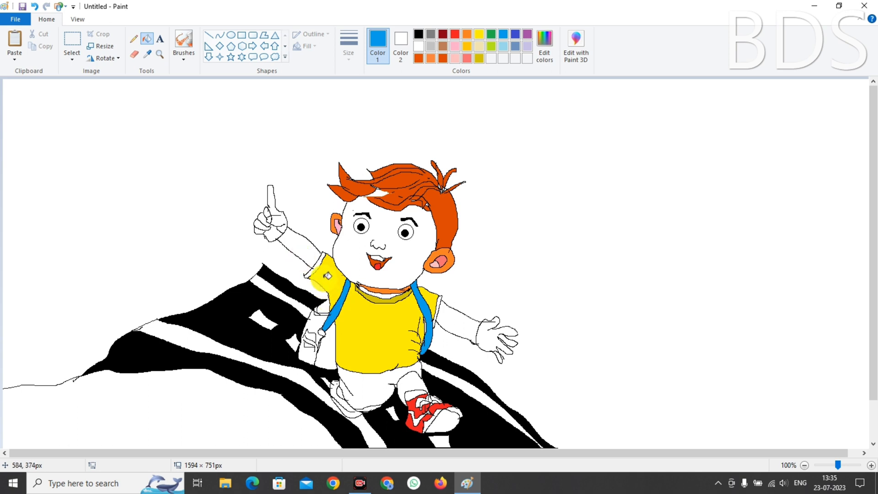
# Fill the backpack green, undoing a background leak and sealing its outline in black
pyautogui.click(492, 34)
pyautogui.click(325, 343)
pyautogui.click(320, 304)
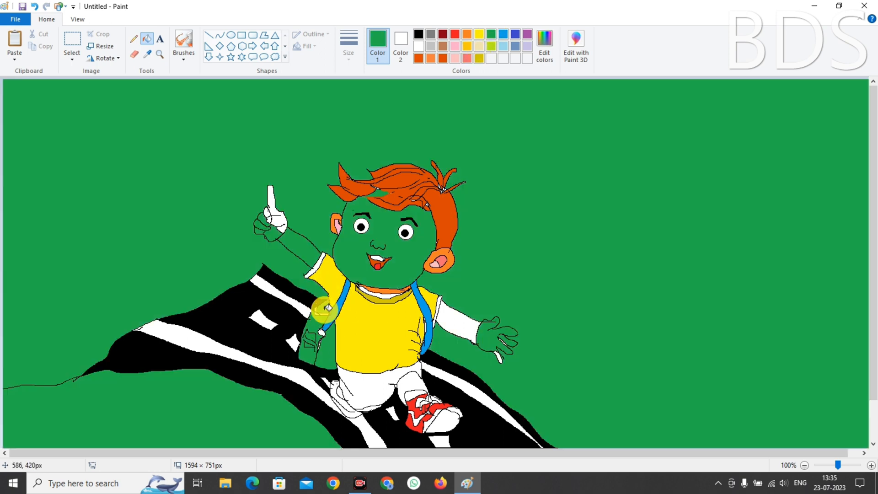
pyautogui.hotkey('ctrl', 'z')
pyautogui.click(134, 39)
pyautogui.click(419, 34)
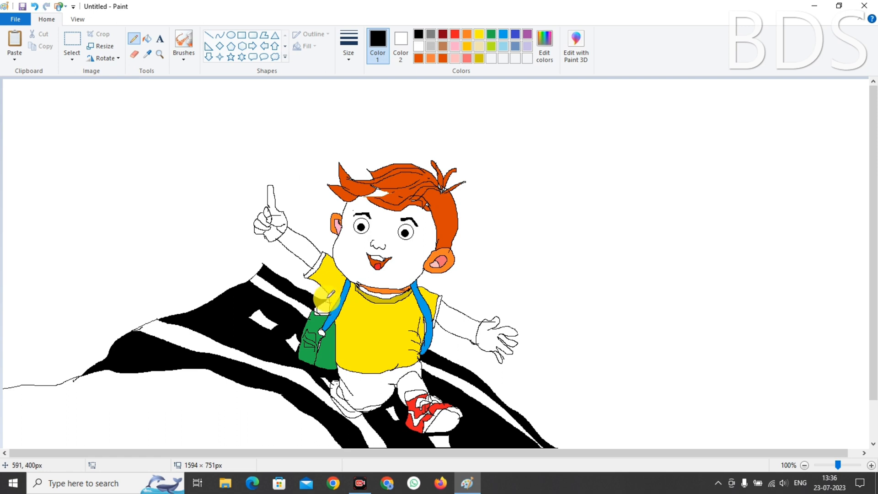
pyautogui.click(491, 35)
pyautogui.click(147, 38)
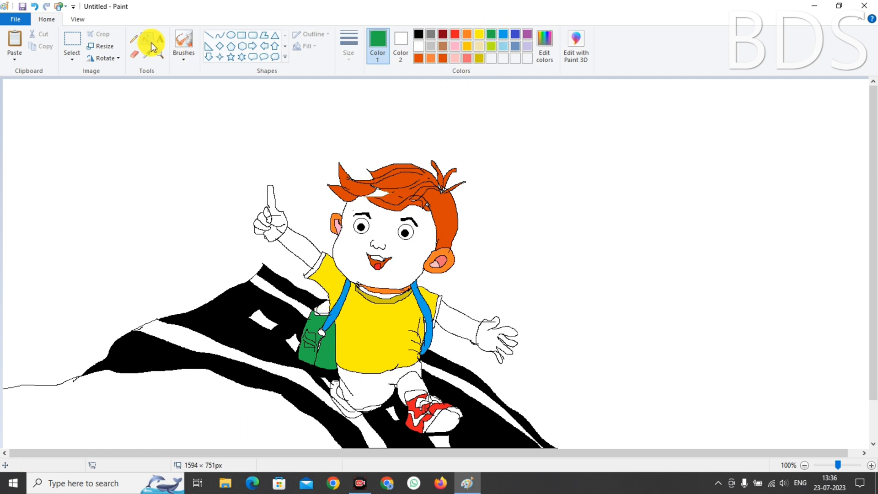
# Fill the backpack's buckle and top edge red and both legs of the shorts blue
pyautogui.click(454, 34)
pyautogui.click(320, 305)
pyautogui.hotkey('ctrl', 'z')
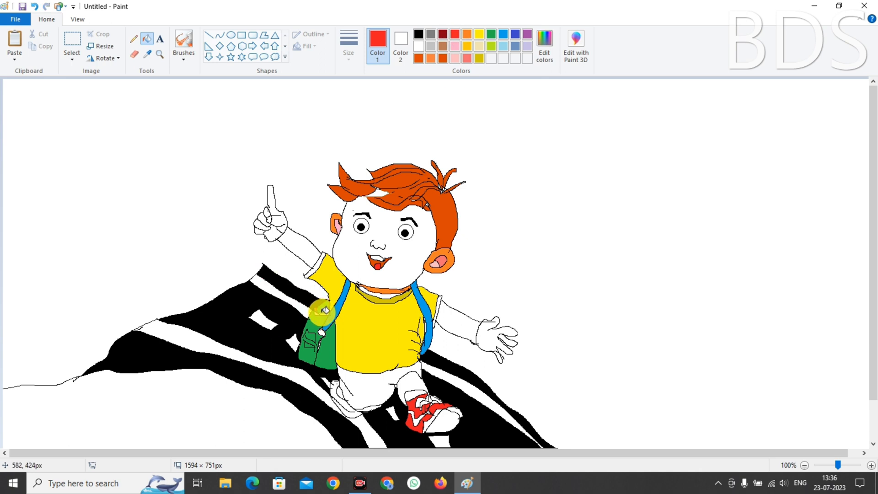
pyautogui.click(320, 311)
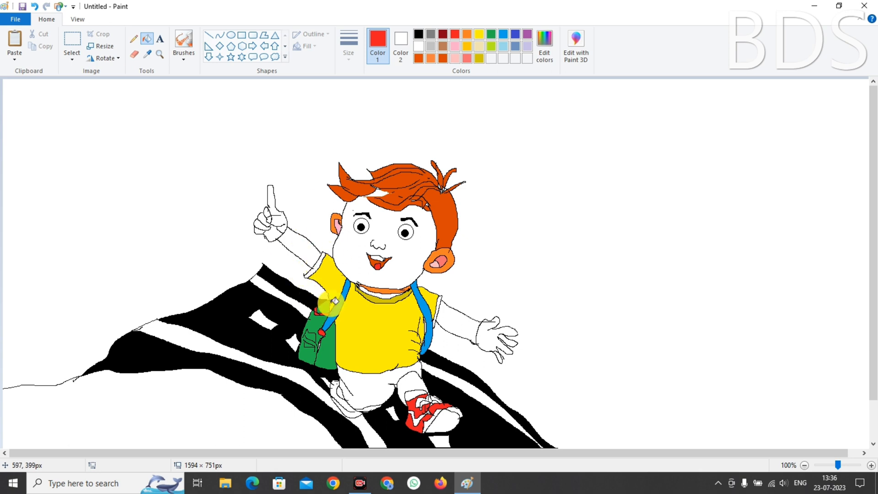
pyautogui.click(502, 34)
pyautogui.click(371, 386)
pyautogui.click(408, 382)
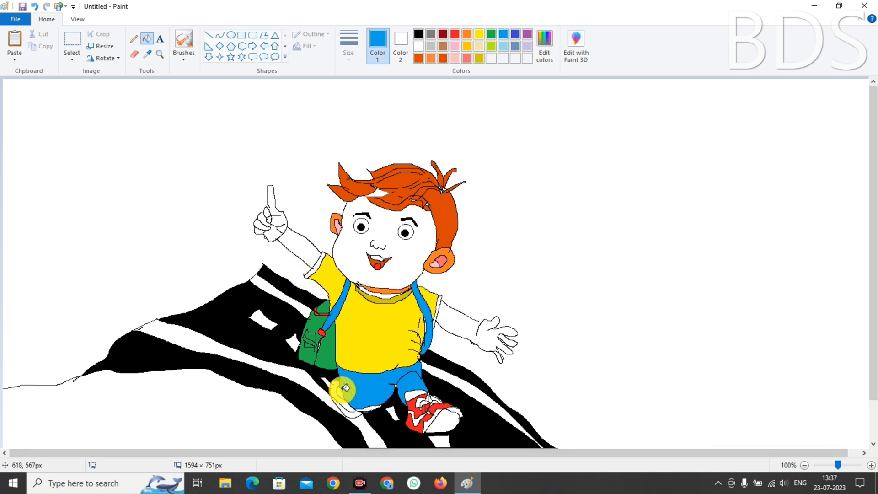
# Seal the gap in the rear shoe outline and fill the rear shoe red
pyautogui.click(454, 34)
pyautogui.click(333, 387)
pyautogui.hotkey('ctrl', 'z')
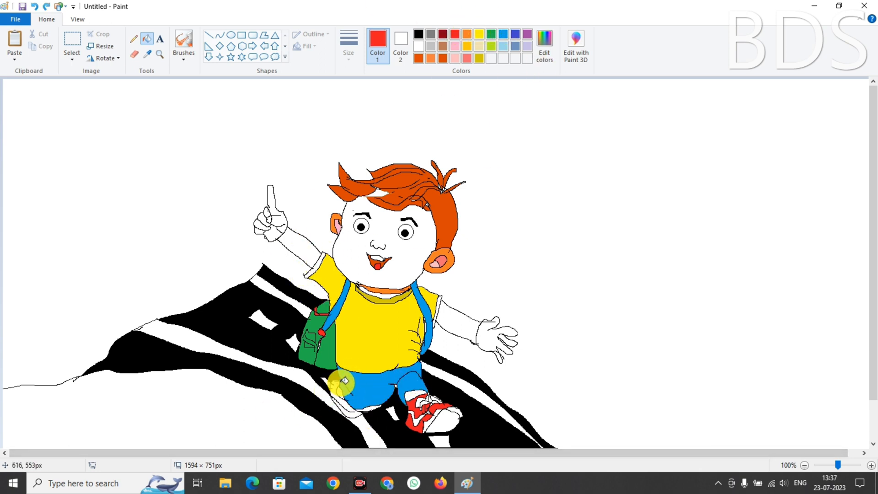
pyautogui.click(420, 33)
pyautogui.click(136, 42)
pyautogui.click(353, 403)
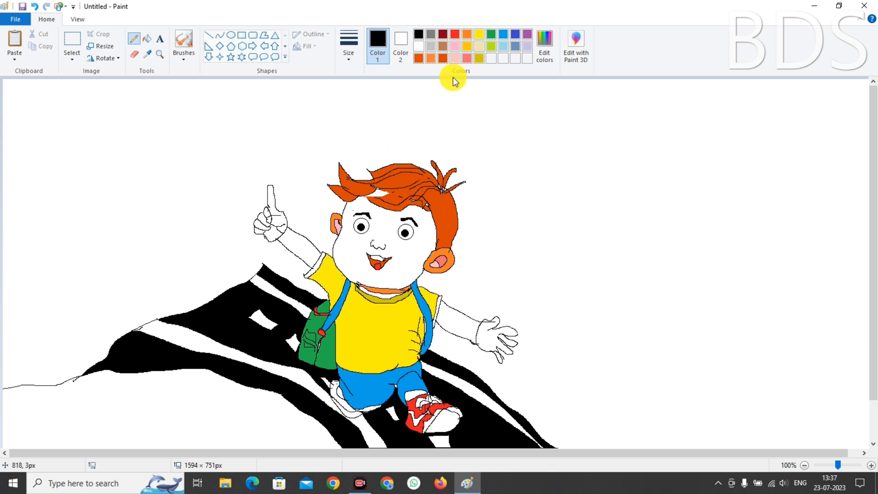
pyautogui.click(455, 34)
pyautogui.click(147, 39)
pyautogui.click(337, 393)
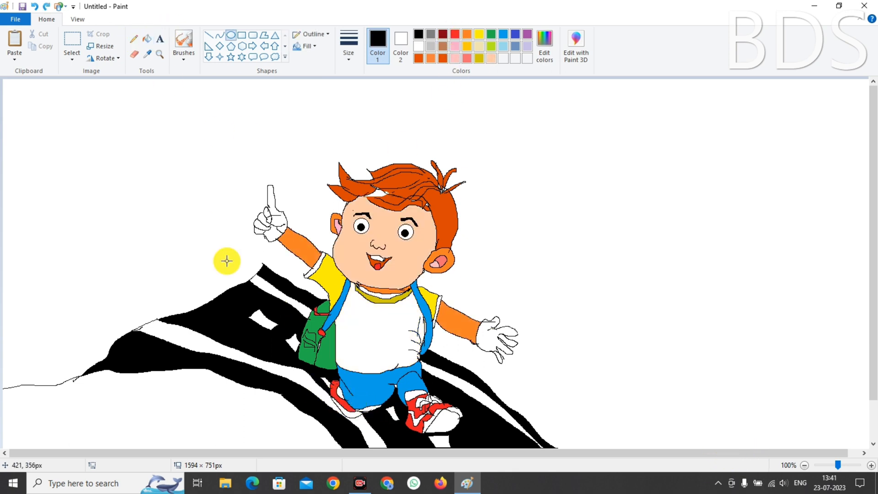
# Draw a small ellipse in the upper-left sky, copy it, and nudge the copy onto the boy's shirt
pyautogui.moveTo(140, 144); pyautogui.dragTo(162, 163)
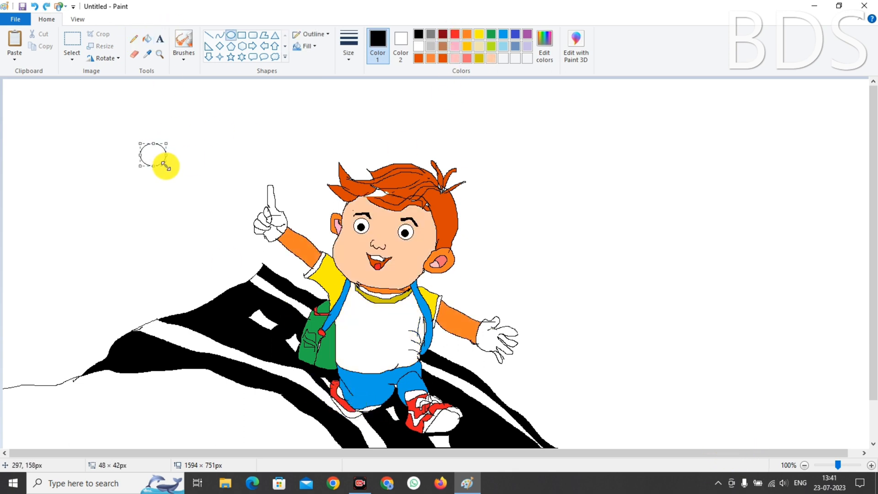
pyautogui.hotkey('ctrl', 'v')
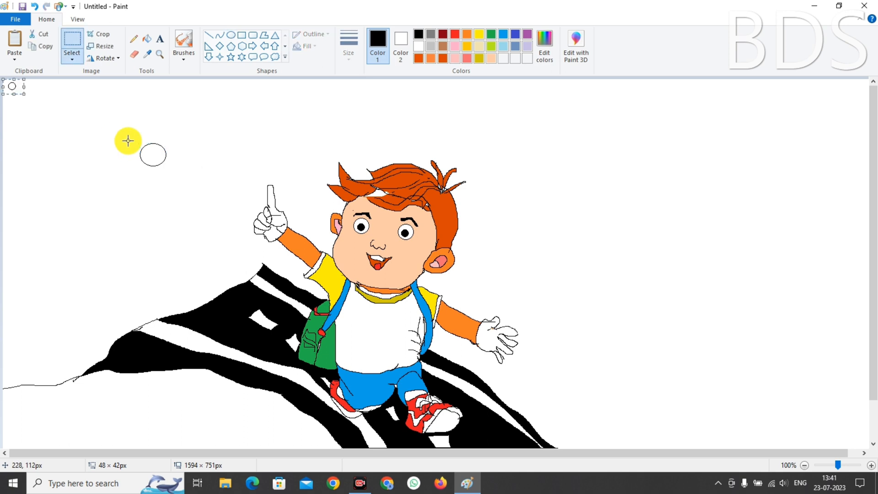
pyautogui.moveTo(108, 133); pyautogui.dragTo(190, 172)
pyautogui.hotkey('ctrl', 'c')
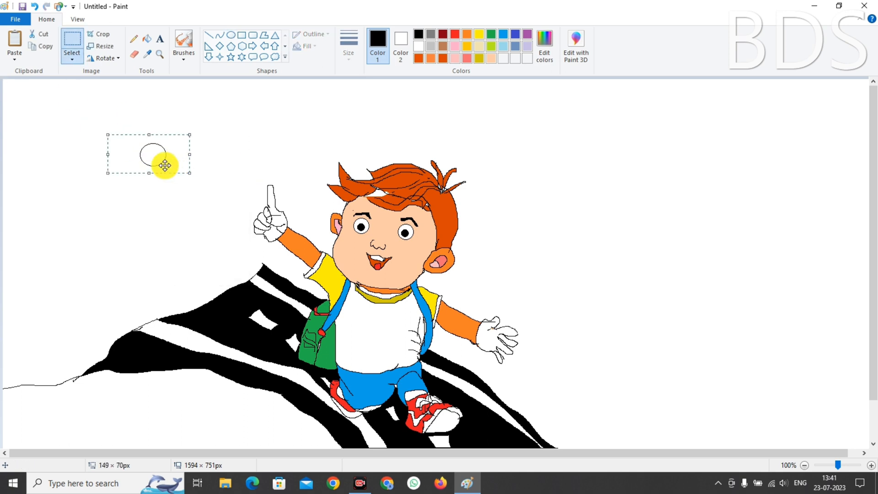
pyautogui.hotkey('ctrl', 'v')
pyautogui.moveTo(59, 98); pyautogui.dragTo(398, 371)
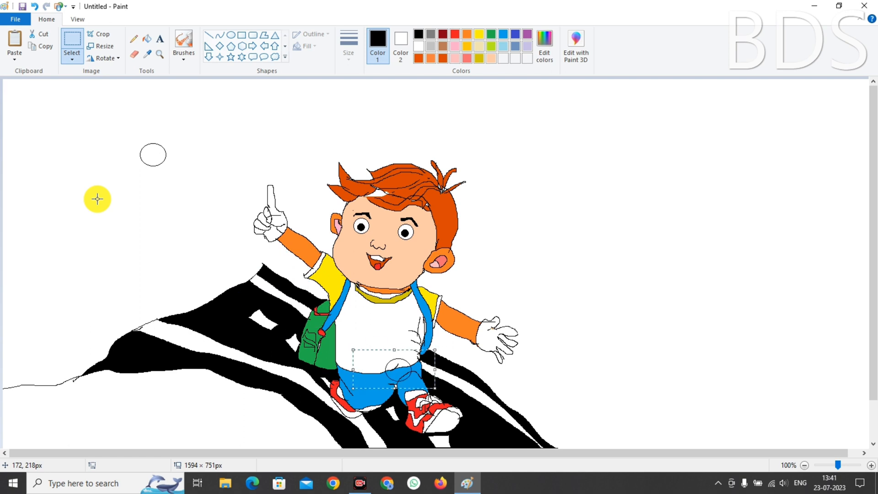
pyautogui.press('Up')
pyautogui.press('Up')
pyautogui.press('Right')
pyautogui.press('Right')
pyautogui.press('Right')
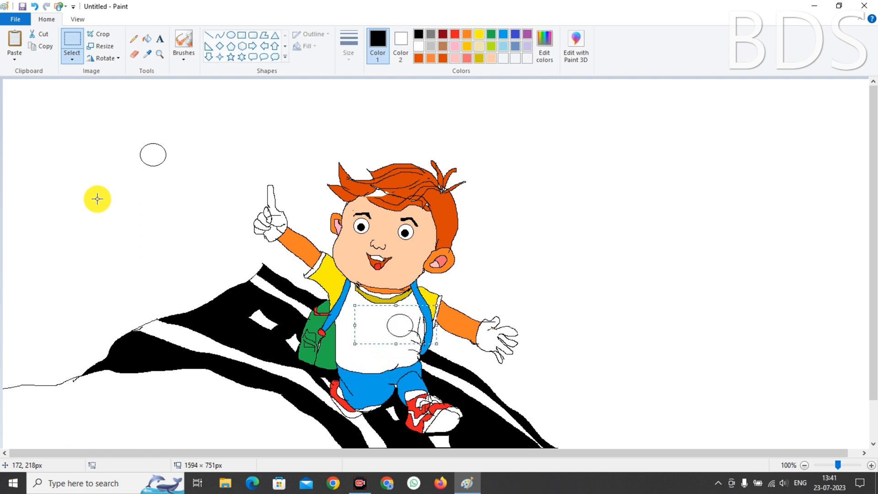
pyautogui.press('Up')
pyautogui.press('Up')
pyautogui.press('Up')
pyautogui.press('Up')
pyautogui.press('Up')
pyautogui.press('Up')
pyautogui.press('Up')
pyautogui.press('Up')
pyautogui.press('Up')
pyautogui.press('Up')
pyautogui.press('Up')
pyautogui.press('Up')
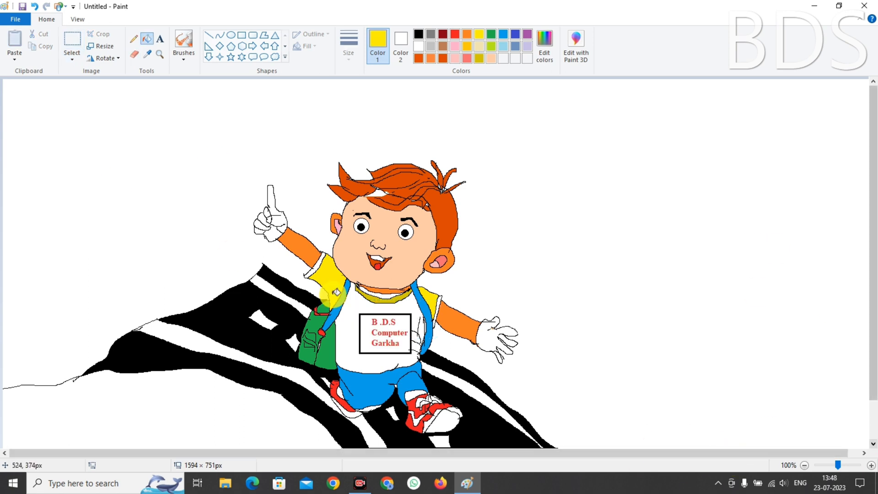
# Fill the white shirt and its folds yellow, undoing an accidental blue fill in the label box
pyautogui.click(361, 313)
pyautogui.click(502, 34)
pyautogui.click(408, 320)
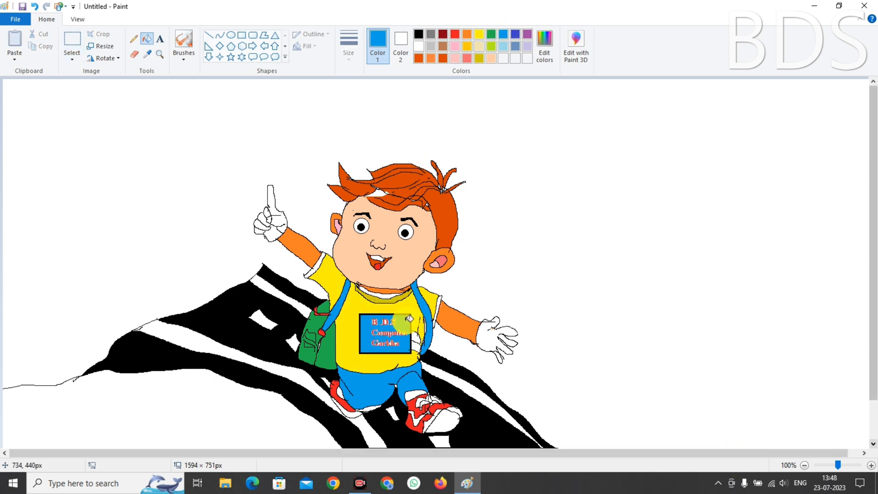
pyautogui.hotkey('ctrl', 'z')
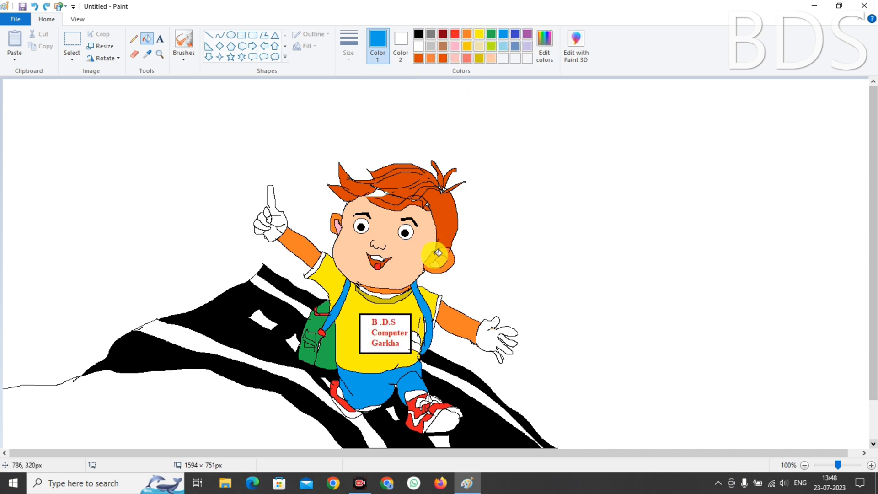
pyautogui.click(481, 31)
pyautogui.click(417, 339)
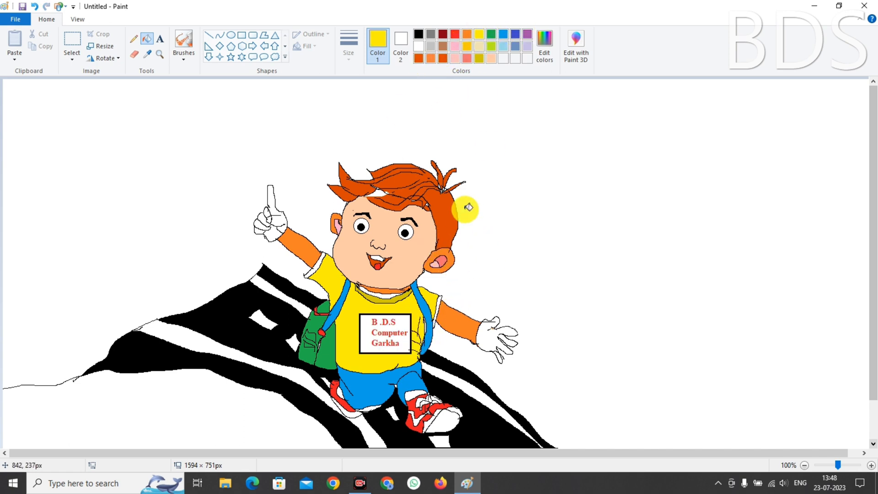
pyautogui.click(442, 58)
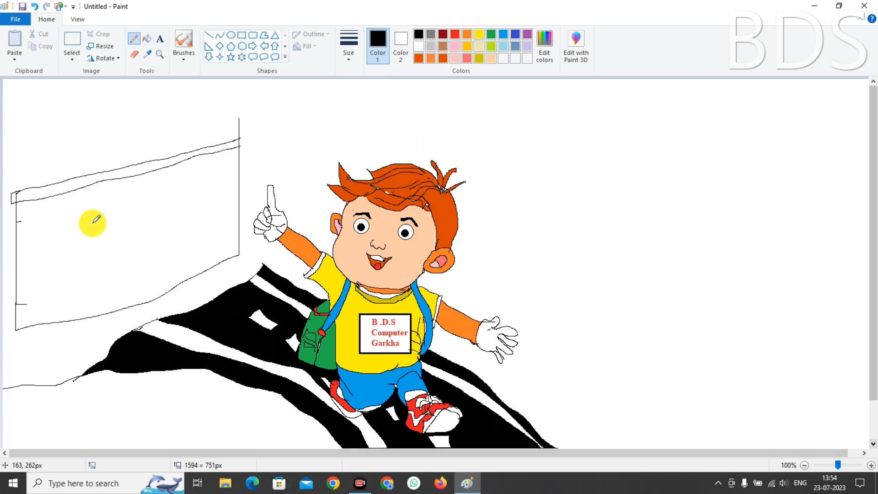
# Draw two vertical pillar lines down the building's front wall with the Pencil
pyautogui.moveTo(90, 185); pyautogui.dragTo(90, 214)
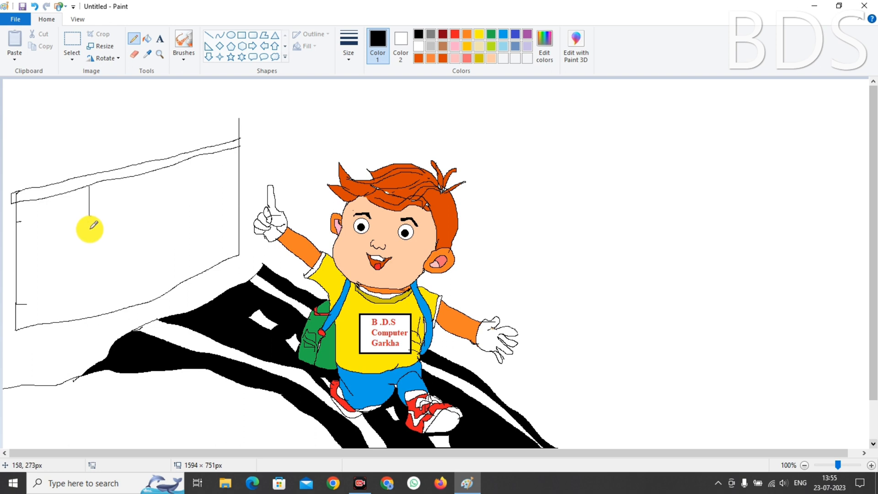
pyautogui.moveTo(91, 229); pyautogui.dragTo(85, 317)
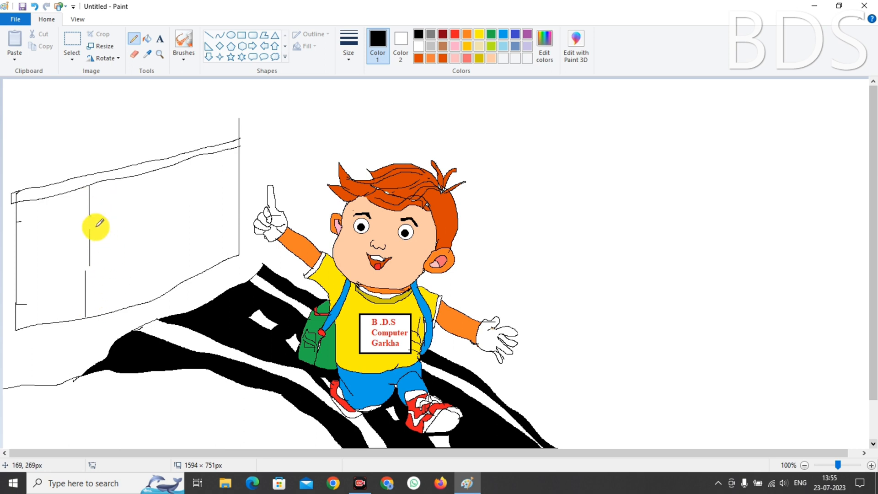
pyautogui.moveTo(100, 228); pyautogui.dragTo(106, 314)
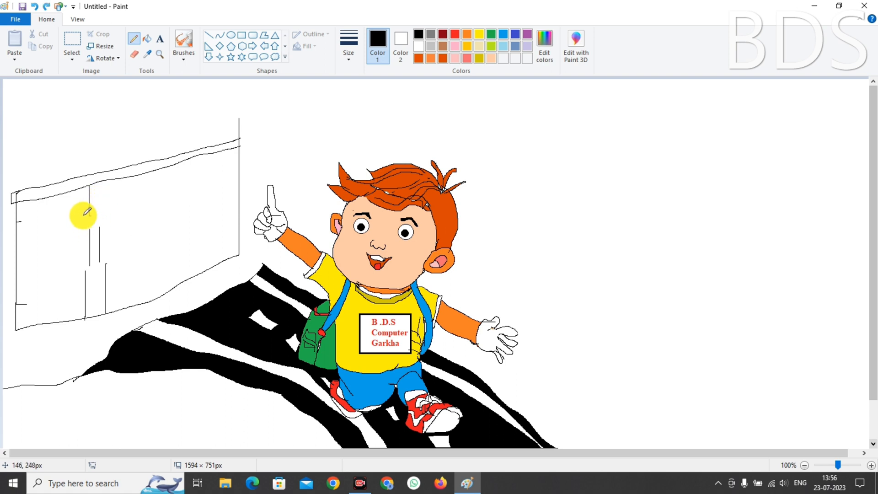
# Draw the ledge line across the wall, undoing the misdrawn attempts
pyautogui.moveTo(82, 221); pyautogui.dragTo(94, 216)
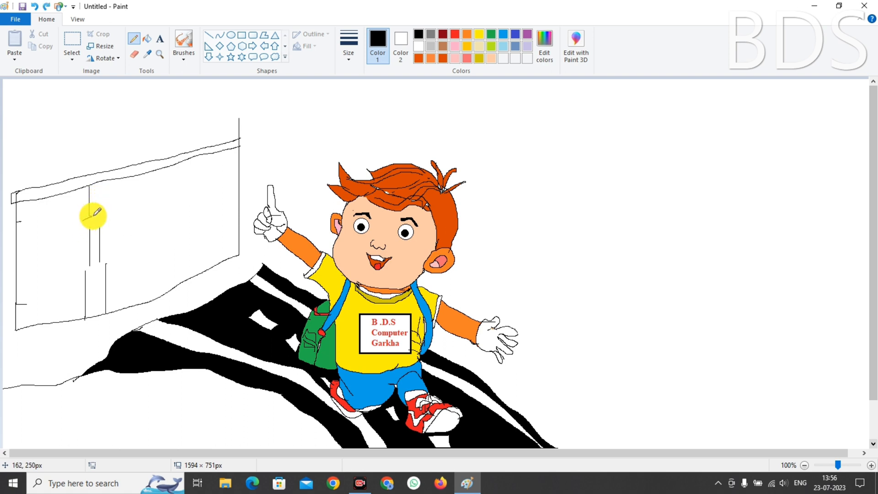
pyautogui.hotkey('ctrl', 'z')
pyautogui.moveTo(83, 218)
pyautogui.mouseDown()
pyautogui.moveTo(140, 211)
pyautogui.moveTo(88, 213)
pyautogui.moveTo(124, 210)
pyautogui.mouseUp()
pyautogui.hotkey('ctrl', 'z')
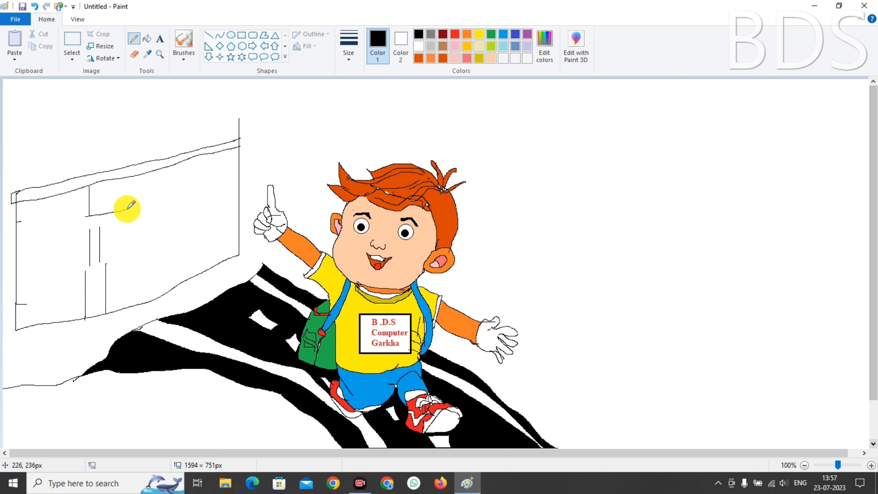
pyautogui.moveTo(138, 205); pyautogui.dragTo(200, 191)
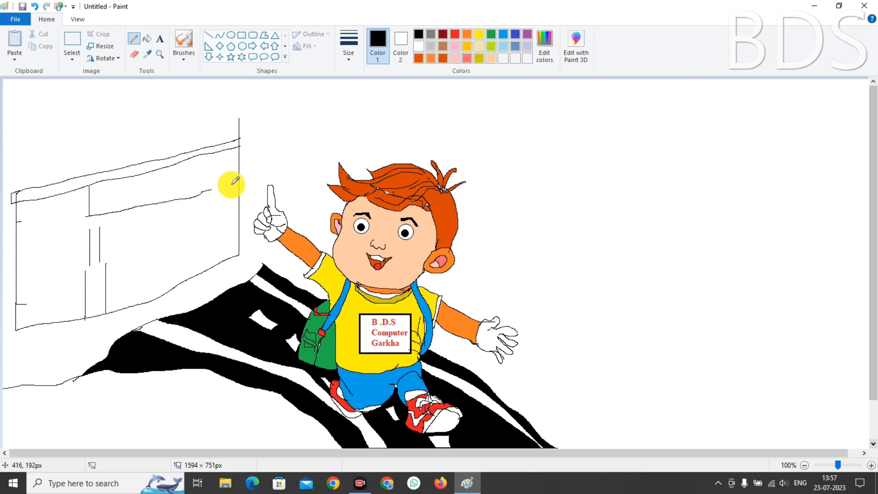
# Add the vertical strokes and short joining lines near the wall's right edge
pyautogui.moveTo(230, 201); pyautogui.dragTo(225, 261)
pyautogui.moveTo(226, 227); pyautogui.dragTo(238, 227)
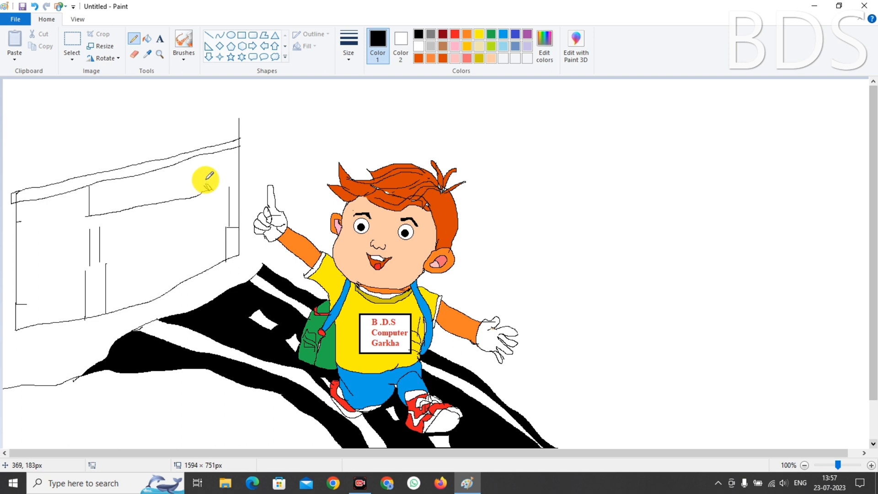
pyautogui.moveTo(213, 176); pyautogui.dragTo(241, 179)
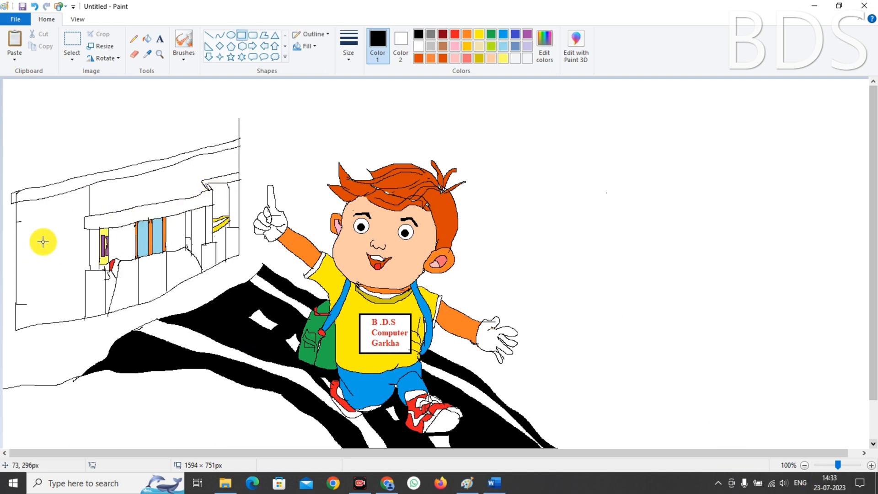
# Draw a rectangular window on the left wall with the thinnest outline
pyautogui.moveTo(36, 225); pyautogui.dragTo(71, 278)
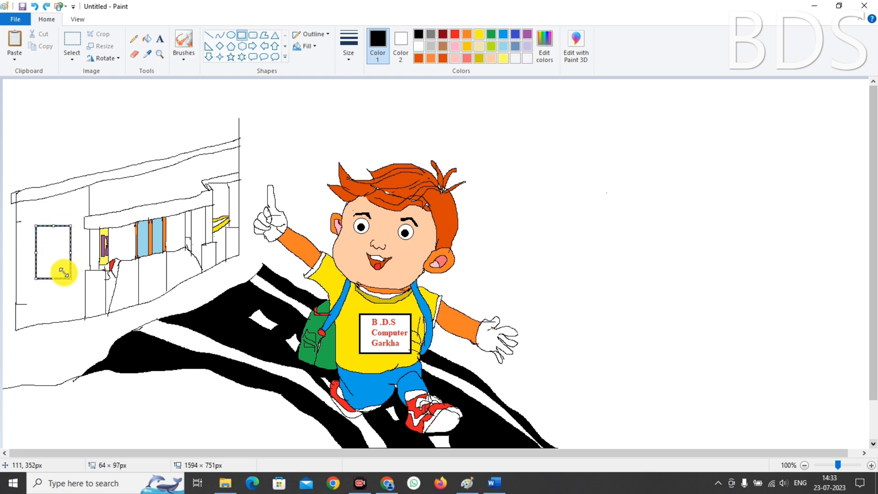
pyautogui.moveTo(54, 225); pyautogui.dragTo(53, 233)
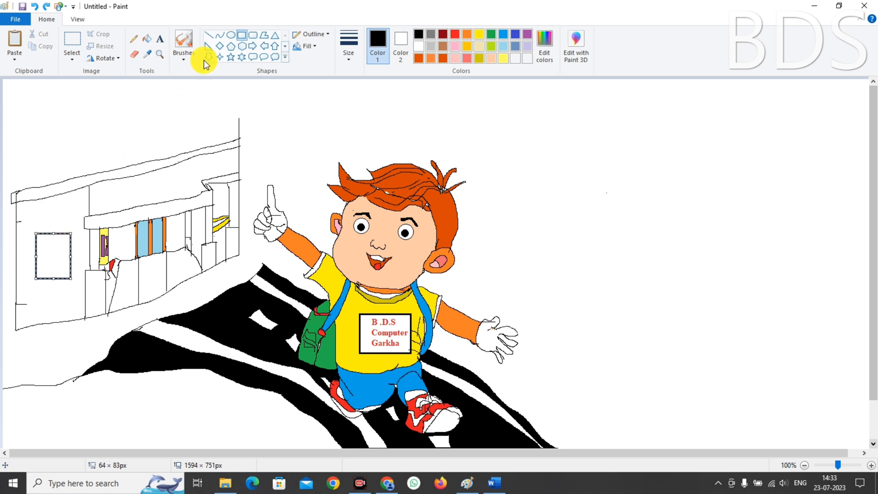
pyautogui.click(348, 63)
pyautogui.click(350, 71)
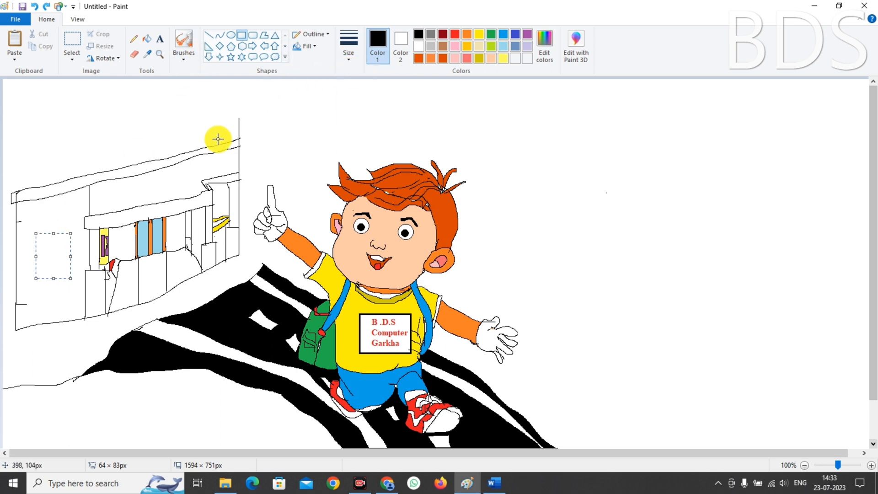
pyautogui.click(62, 214)
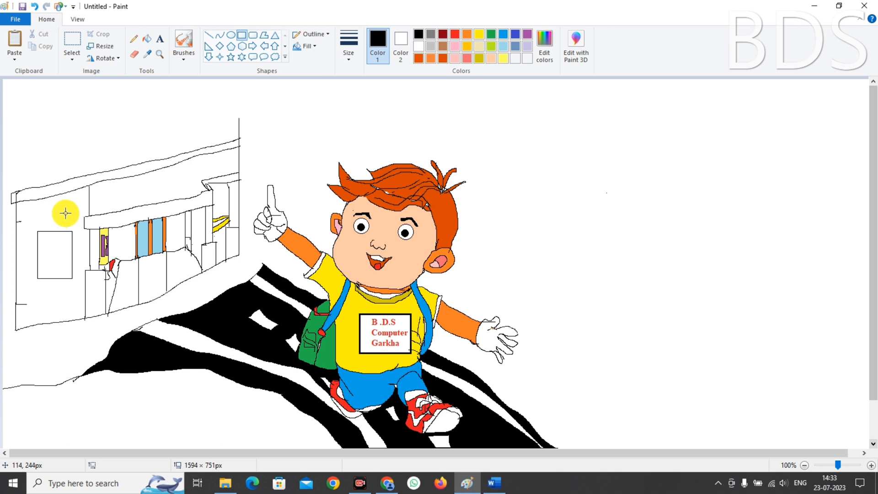
# Add an inner rectangle and two vertical pencil dividers inside the window
pyautogui.moveTo(41, 236); pyautogui.dragTo(68, 273)
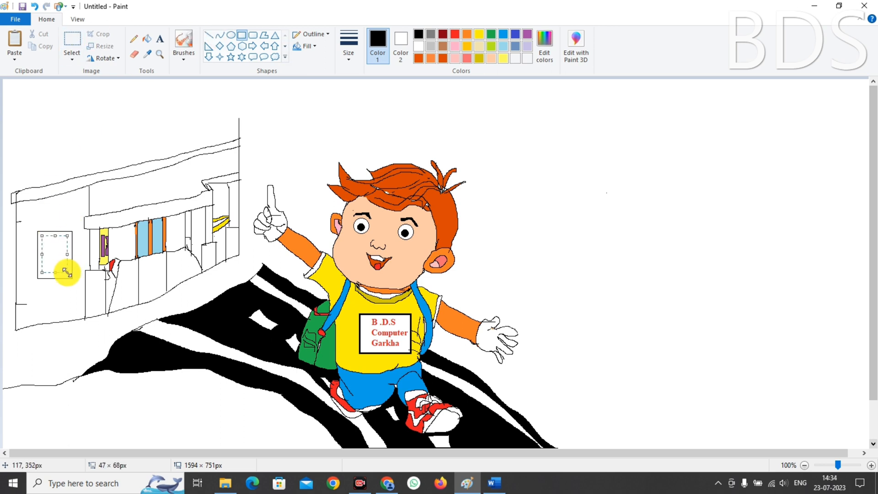
pyautogui.click(47, 293)
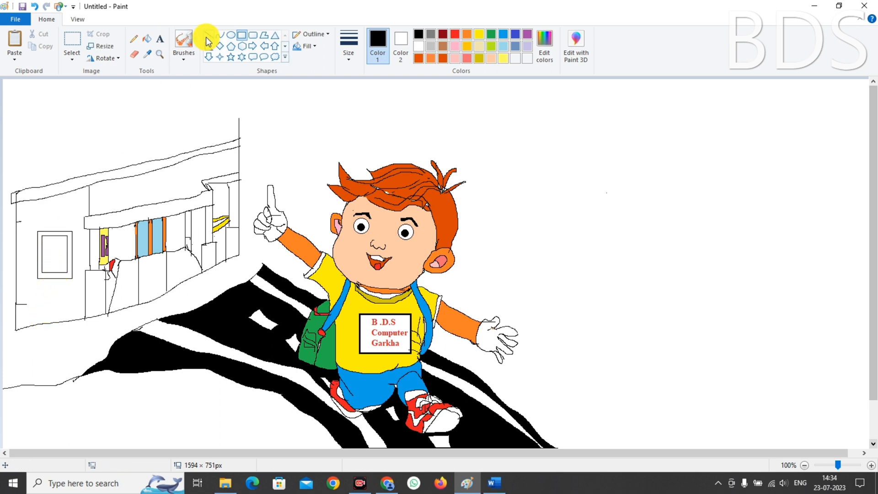
pyautogui.click(133, 39)
pyautogui.moveTo(51, 236); pyautogui.dragTo(57, 272)
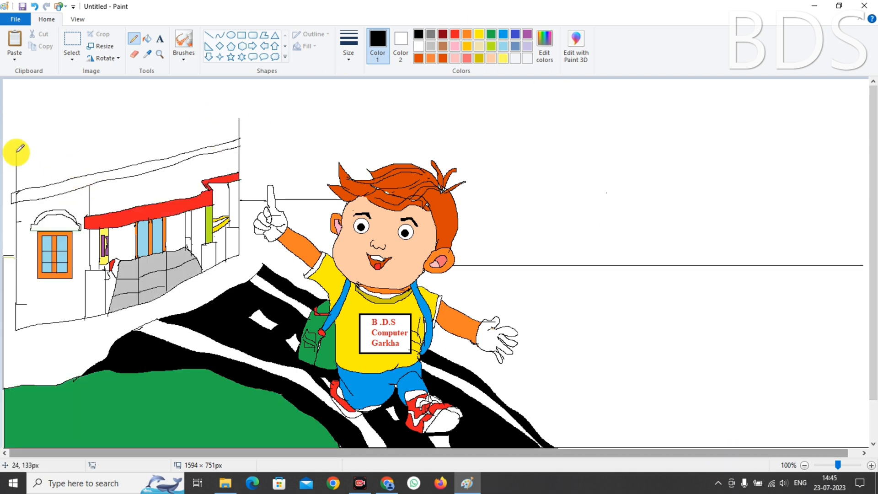
# Draw the wavy roofline along the top of the building, closing its gap
pyautogui.moveTo(16, 148)
pyautogui.mouseDown()
pyautogui.moveTo(21, 126)
pyautogui.moveTo(42, 126)
pyautogui.moveTo(62, 151)
pyautogui.moveTo(85, 151)
pyautogui.moveTo(106, 125)
pyautogui.moveTo(132, 124)
pyautogui.mouseUp()
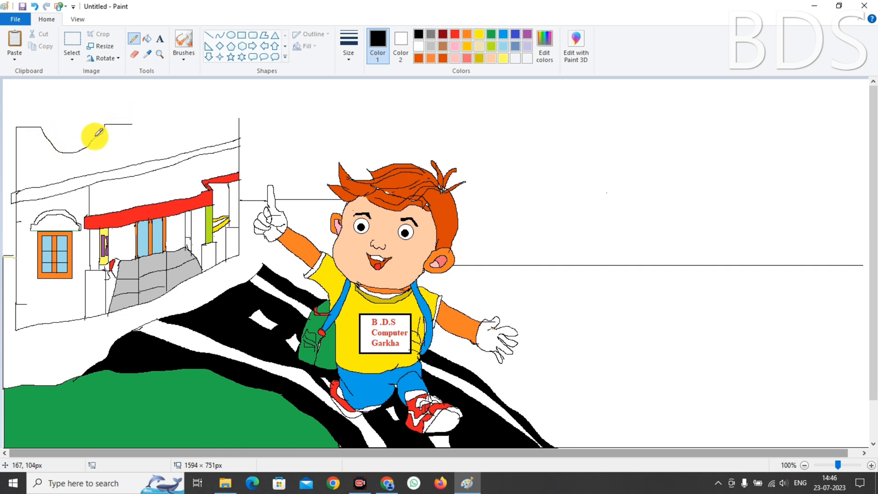
pyautogui.click(134, 54)
pyautogui.click(134, 39)
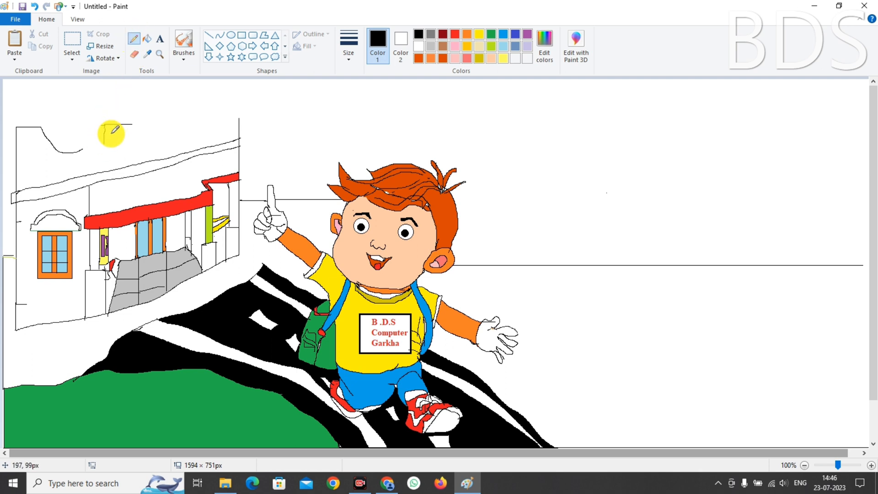
pyautogui.moveTo(82, 149)
pyautogui.mouseDown()
pyautogui.moveTo(103, 136)
pyautogui.moveTo(83, 150)
pyautogui.moveTo(126, 126)
pyautogui.moveTo(169, 140)
pyautogui.moveTo(185, 122)
pyautogui.moveTo(222, 121)
pyautogui.mouseUp()
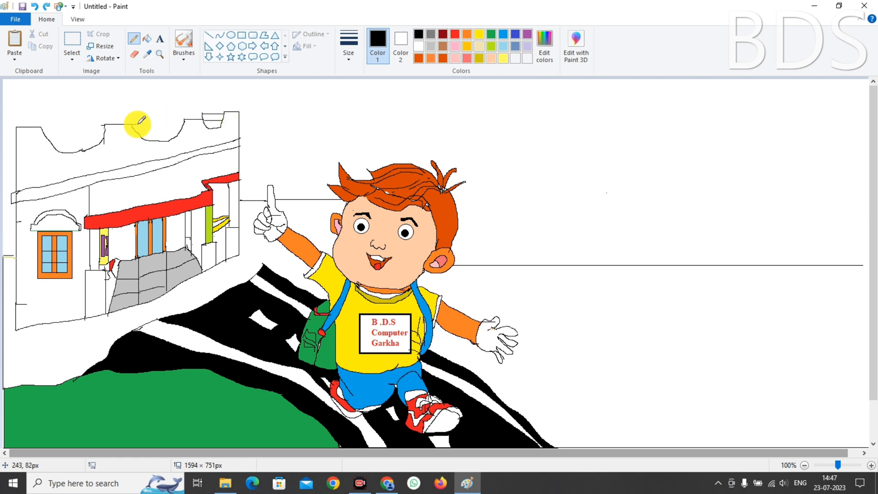
# Draw lines across the roof notches on the left and middle
pyautogui.moveTo(138, 124)
pyautogui.mouseDown()
pyautogui.moveTo(183, 122)
pyautogui.moveTo(139, 131)
pyautogui.moveTo(179, 131)
pyautogui.mouseUp()
pyautogui.moveTo(42, 129); pyautogui.dragTo(94, 125)
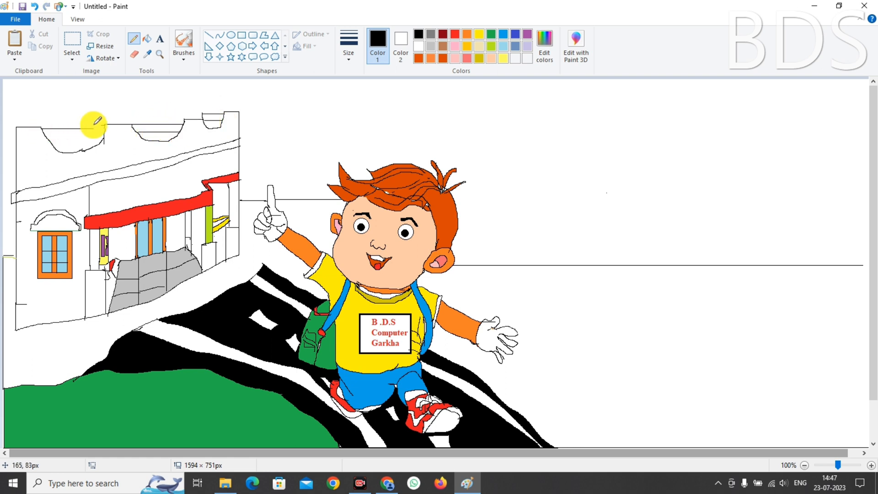
pyautogui.moveTo(45, 137); pyautogui.dragTo(102, 137)
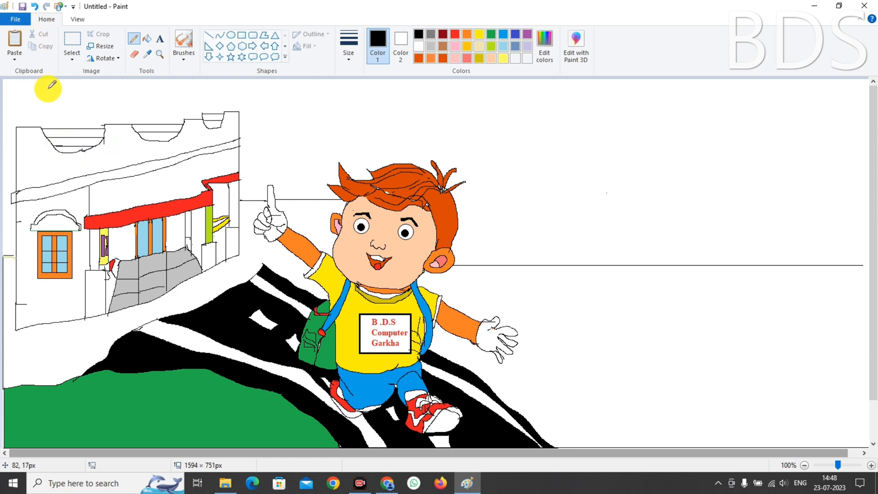
# Outline a small tower above the roof with two vertical lines and top lines
pyautogui.moveTo(43, 91); pyautogui.dragTo(43, 129)
pyautogui.moveTo(87, 91); pyautogui.dragTo(88, 135)
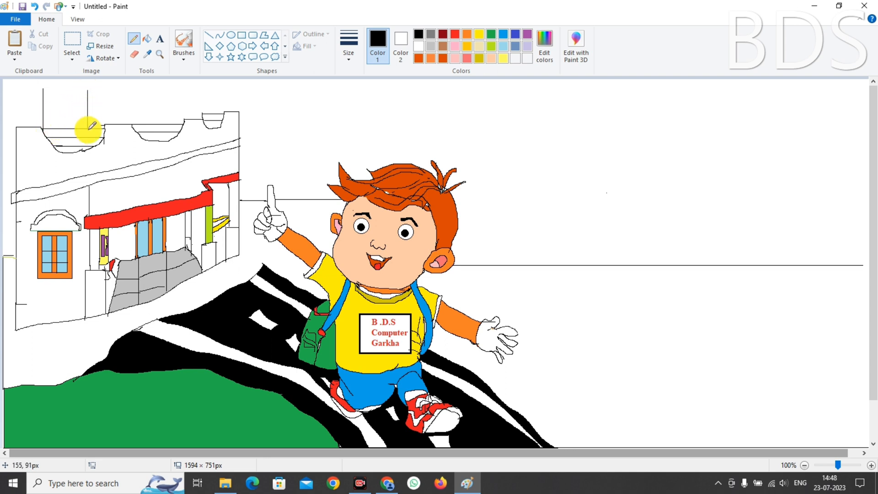
pyautogui.moveTo(44, 90)
pyautogui.mouseDown()
pyautogui.moveTo(95, 89)
pyautogui.moveTo(94, 131)
pyautogui.mouseUp()
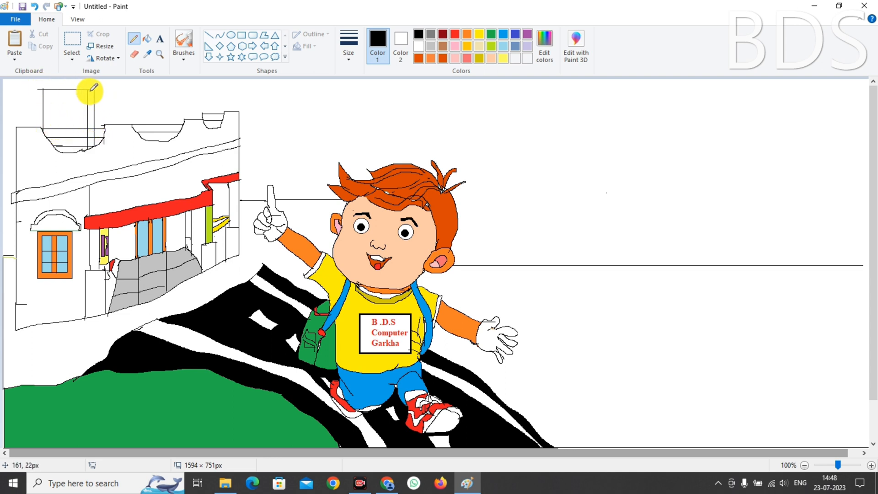
pyautogui.moveTo(100, 91); pyautogui.dragTo(105, 91)
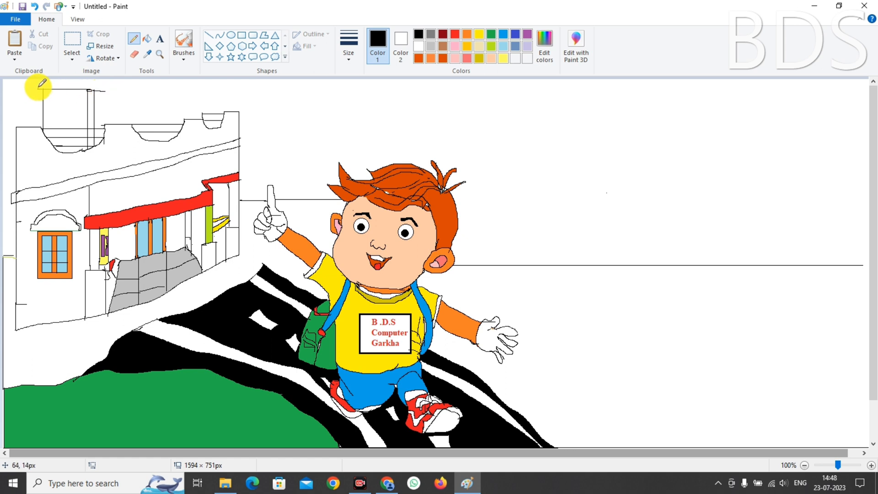
pyautogui.moveTo(38, 86)
pyautogui.mouseDown()
pyautogui.moveTo(105, 83)
pyautogui.moveTo(88, 91)
pyautogui.mouseUp()
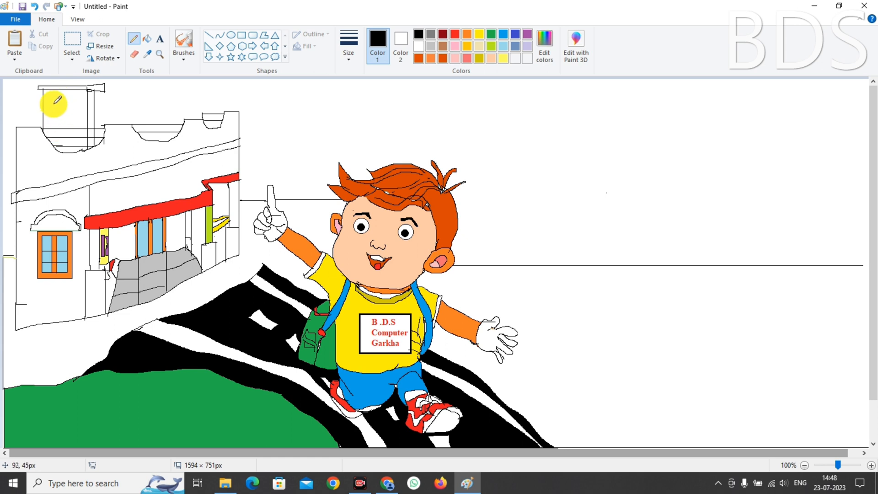
# Add the inner door lines through the tower, undoing a stray short line
pyautogui.moveTo(54, 105); pyautogui.dragTo(54, 151)
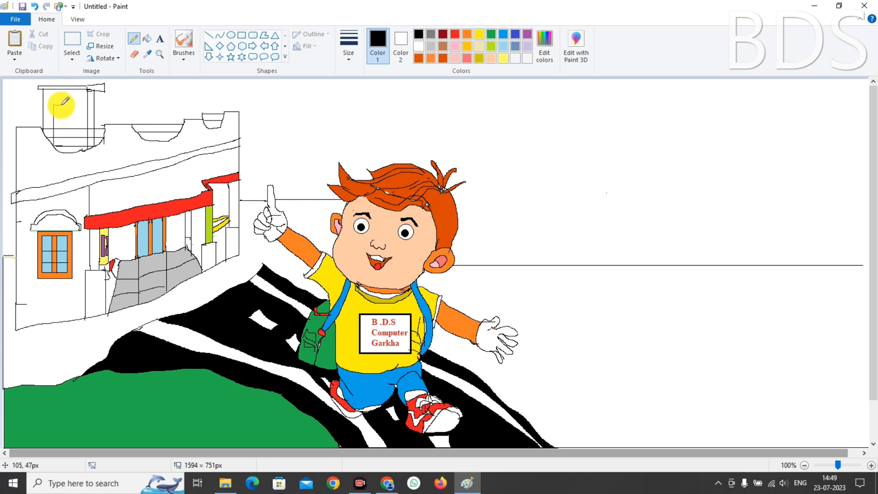
pyautogui.moveTo(61, 105)
pyautogui.mouseDown()
pyautogui.moveTo(78, 105)
pyautogui.moveTo(77, 151)
pyautogui.mouseUp()
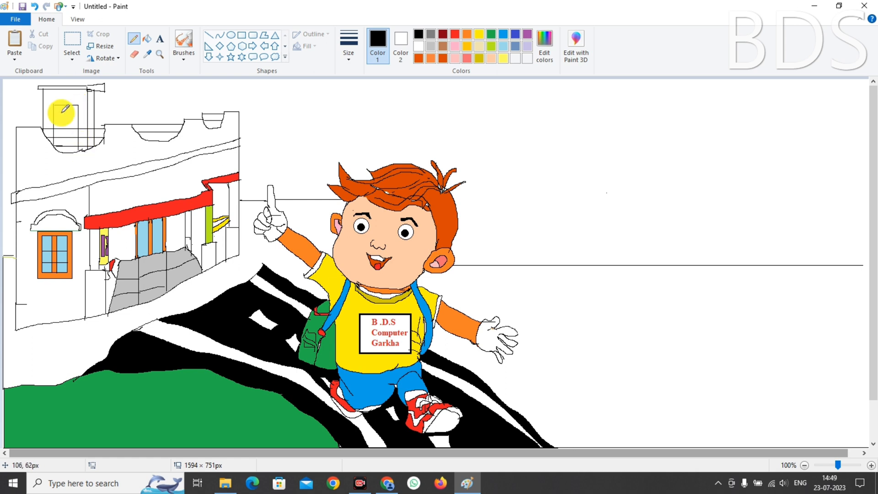
pyautogui.moveTo(54, 110); pyautogui.dragTo(69, 110)
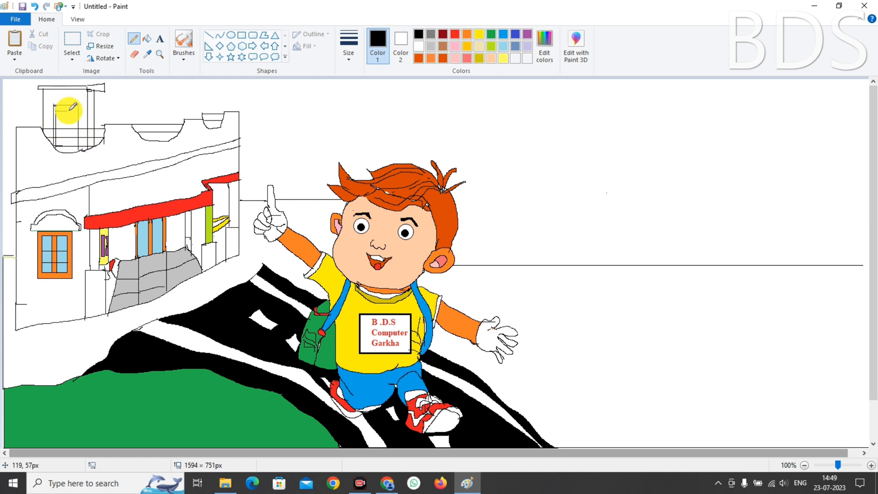
pyautogui.hotkey('ctrl', 'z')
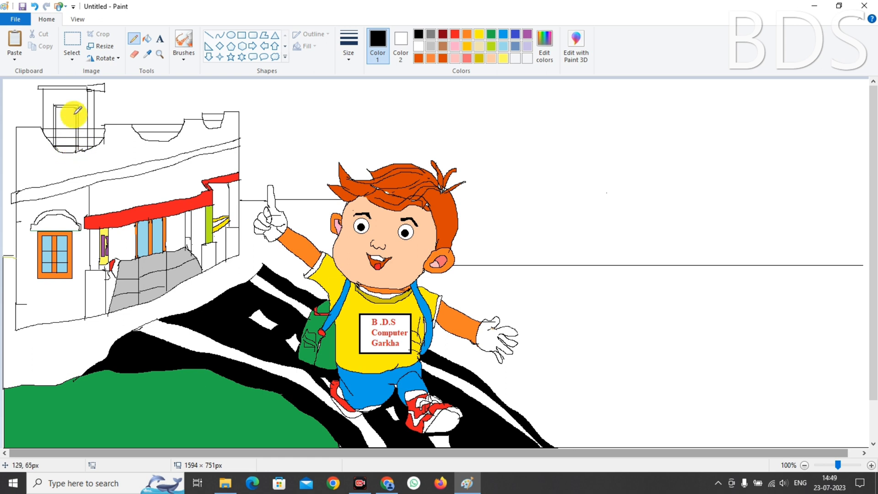
# Fill the tower's door frame orange and draw a small star inside the upper frame
pyautogui.click(466, 34)
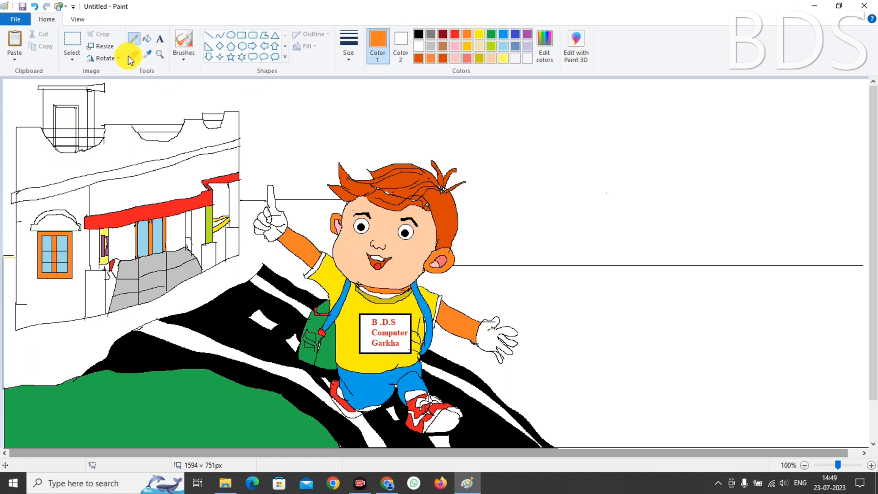
pyautogui.click(81, 129)
pyautogui.hotkey('ctrl', 'z')
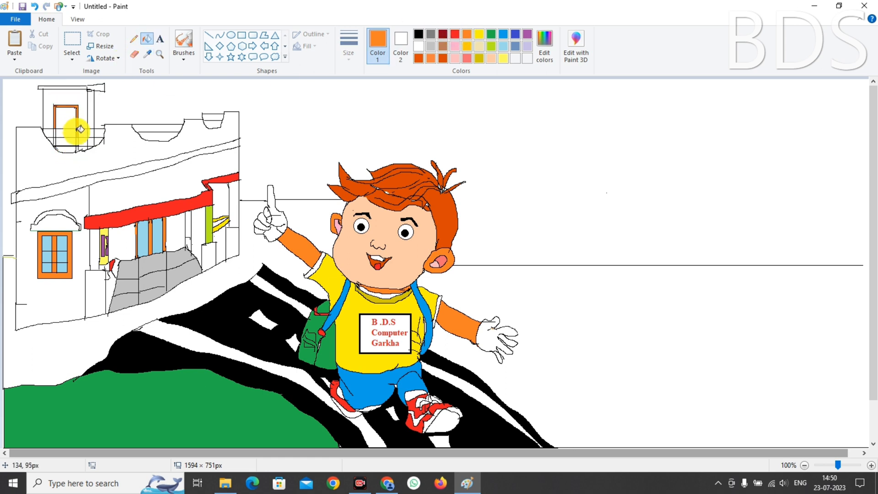
pyautogui.click(78, 141)
pyautogui.click(53, 133)
pyautogui.hotkey('ctrl', 'z')
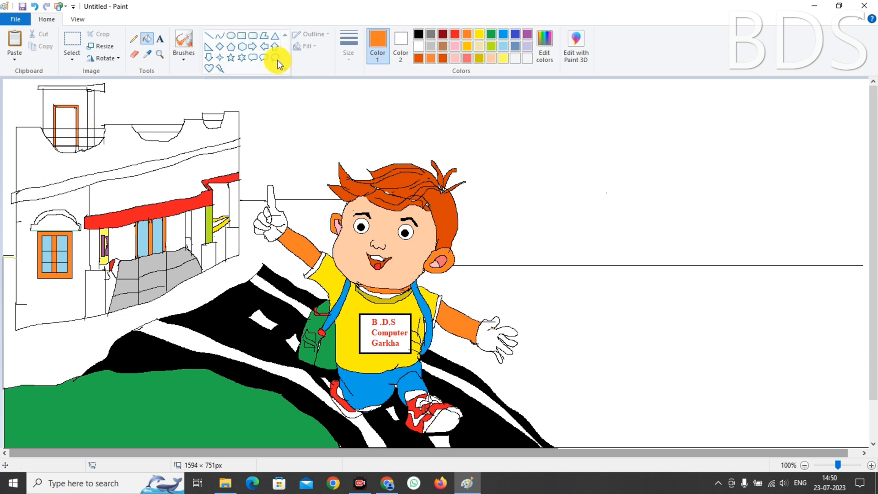
pyautogui.click(231, 57)
pyautogui.moveTo(59, 109); pyautogui.dragTo(64, 114)
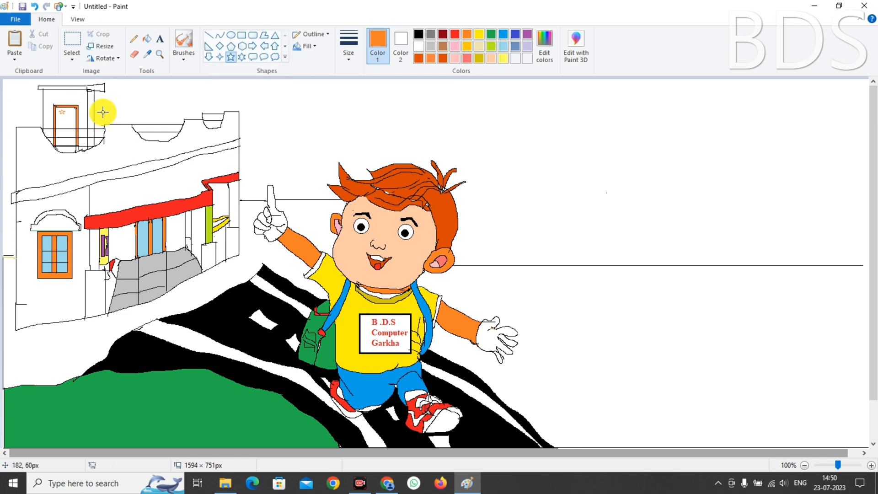
# Fill the upper door light blue and the building's walls and pillar areas light grey
pyautogui.click(503, 46)
pyautogui.click(146, 39)
pyautogui.click(74, 133)
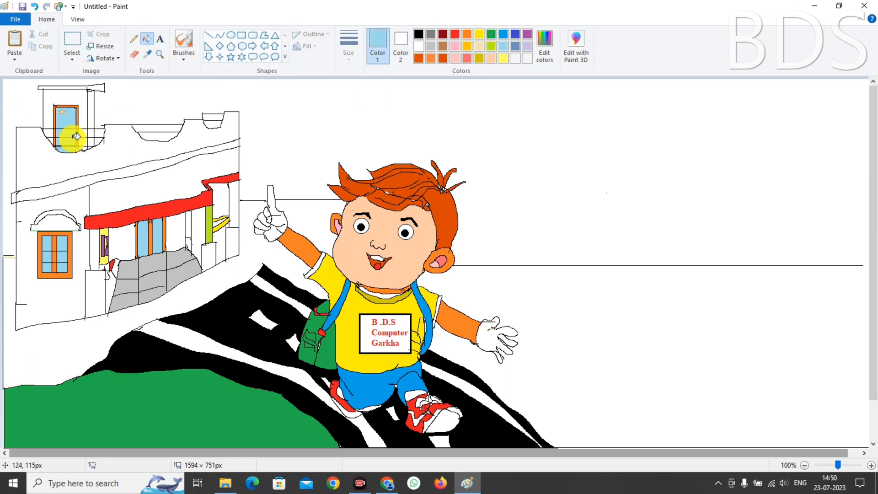
pyautogui.click(430, 47)
pyautogui.click(34, 162)
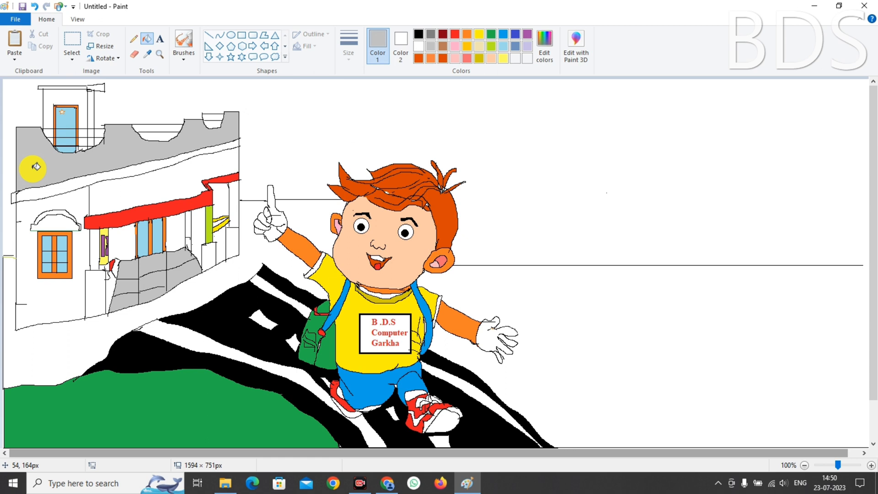
pyautogui.click(38, 209)
pyautogui.click(117, 200)
pyautogui.click(94, 293)
pyautogui.click(95, 251)
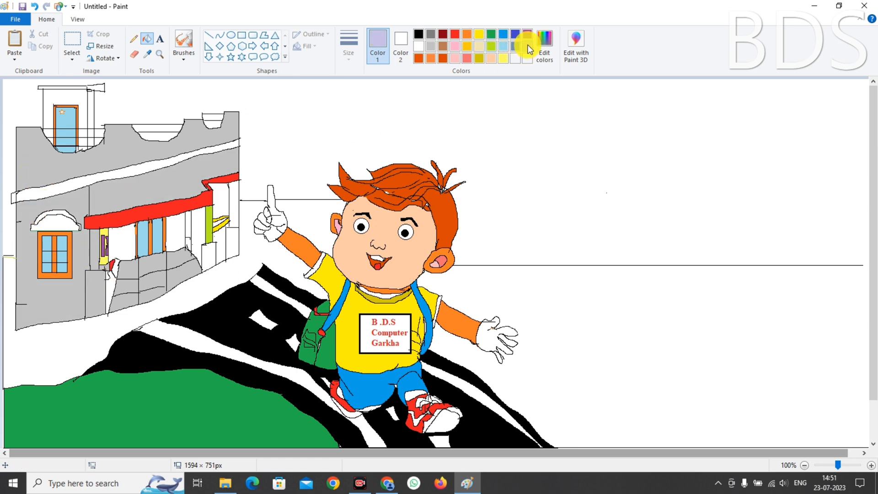
# Mix a custom pale lavender and recolour the grey wall and pillar areas with it
pyautogui.click(544, 48)
pyautogui.moveTo(557, 172); pyautogui.dragTo(557, 172)
pyautogui.click(338, 314)
pyautogui.click(44, 174)
pyautogui.click(69, 205)
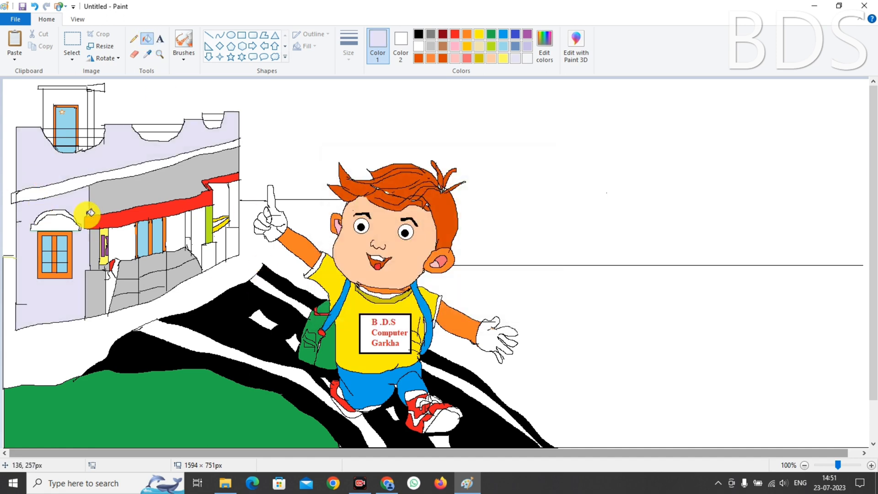
pyautogui.click(123, 203)
pyautogui.click(95, 252)
pyautogui.click(94, 283)
# Fill the wavy band red and the two porch pillars lime
pyautogui.click(454, 34)
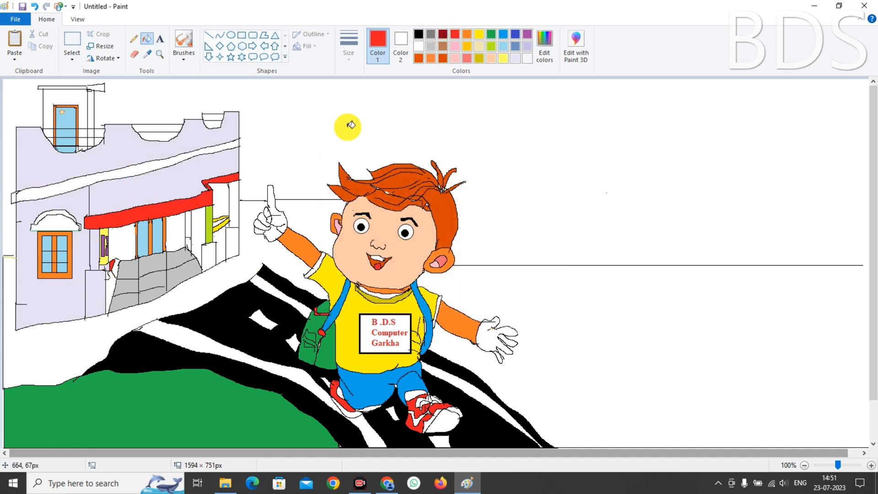
pyautogui.click(133, 170)
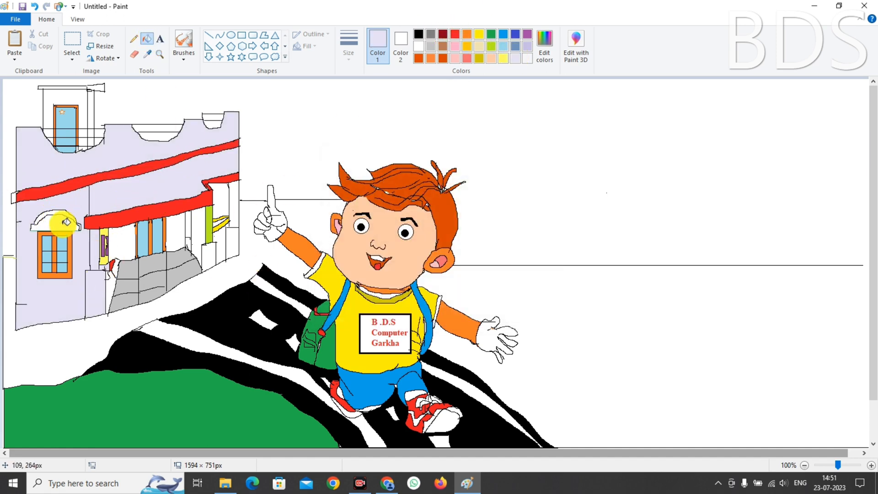
pyautogui.click(490, 34)
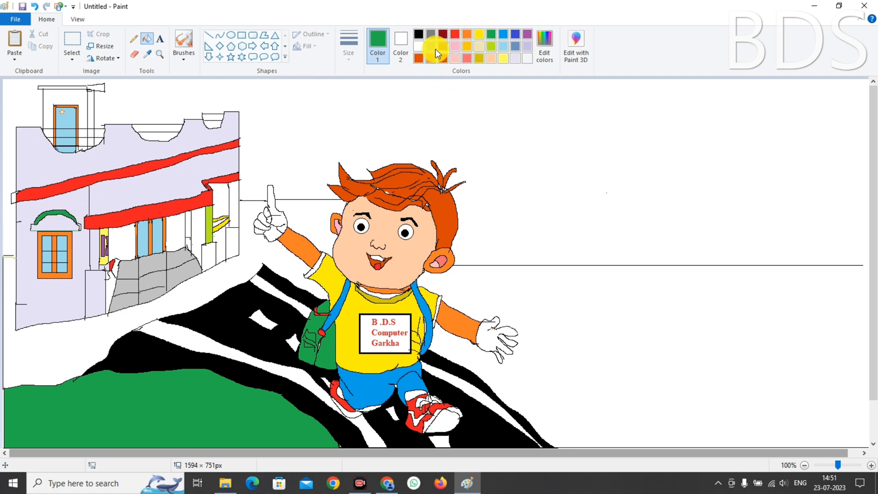
pyautogui.click(490, 46)
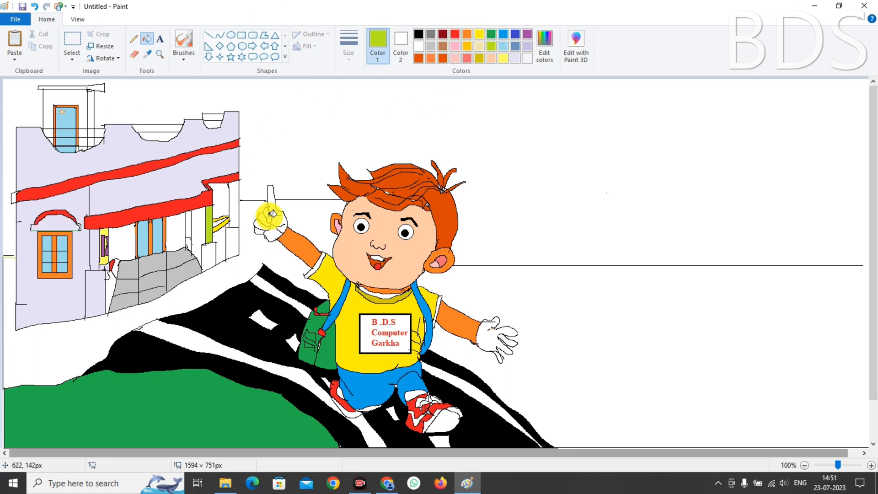
pyautogui.click(95, 247)
pyautogui.click(187, 224)
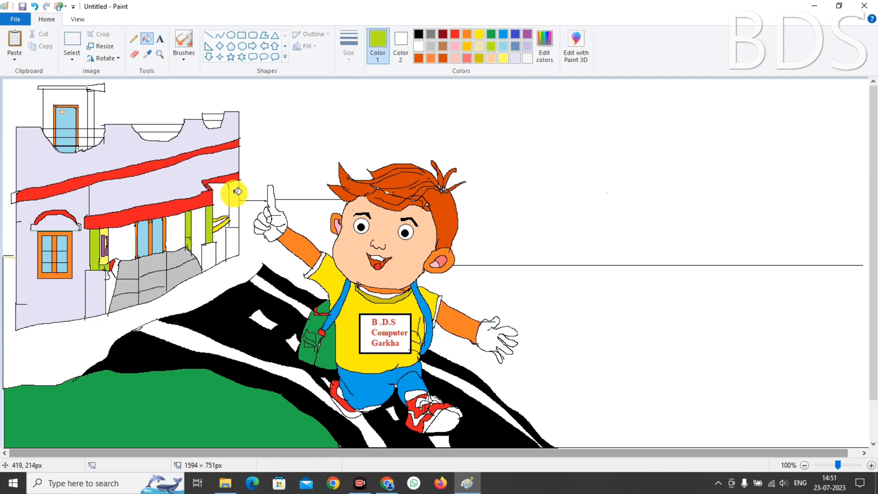
# Fill the lower areas and right strip black, the tower surround lavender, and the background red
pyautogui.click(418, 34)
pyautogui.click(97, 278)
pyautogui.click(229, 243)
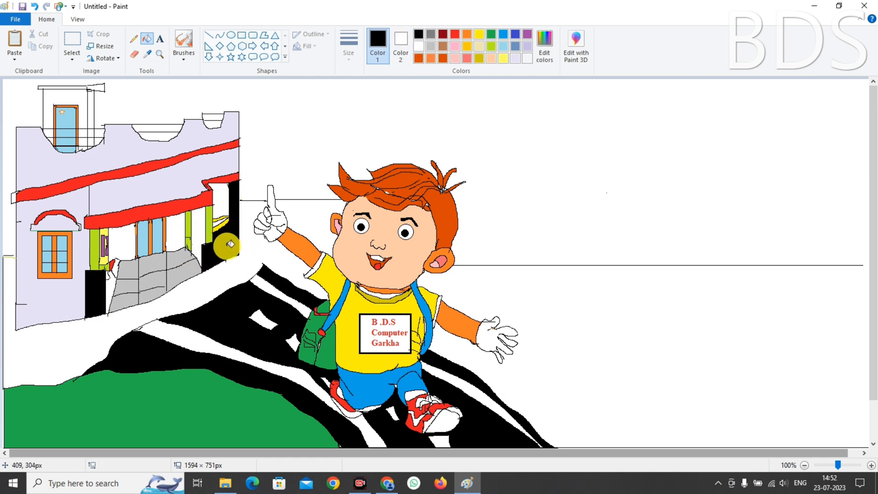
pyautogui.click(206, 255)
pyautogui.click(515, 58)
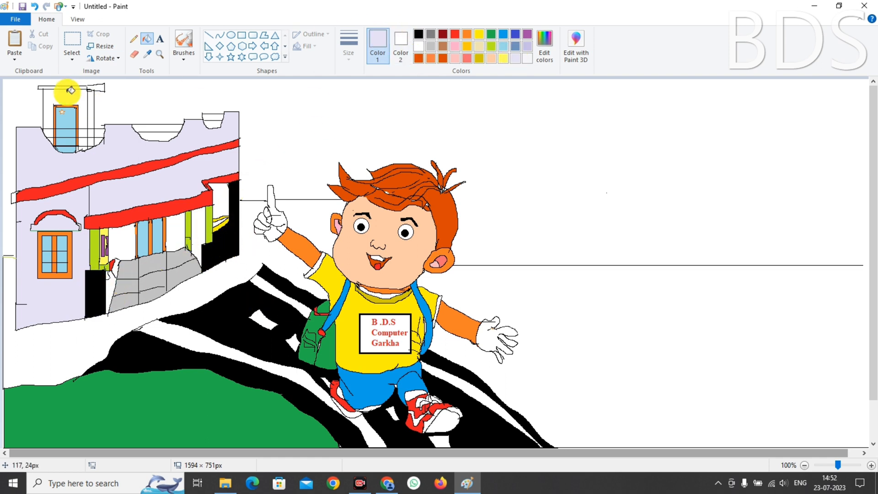
pyautogui.click(70, 94)
pyautogui.click(455, 34)
pyautogui.click(75, 89)
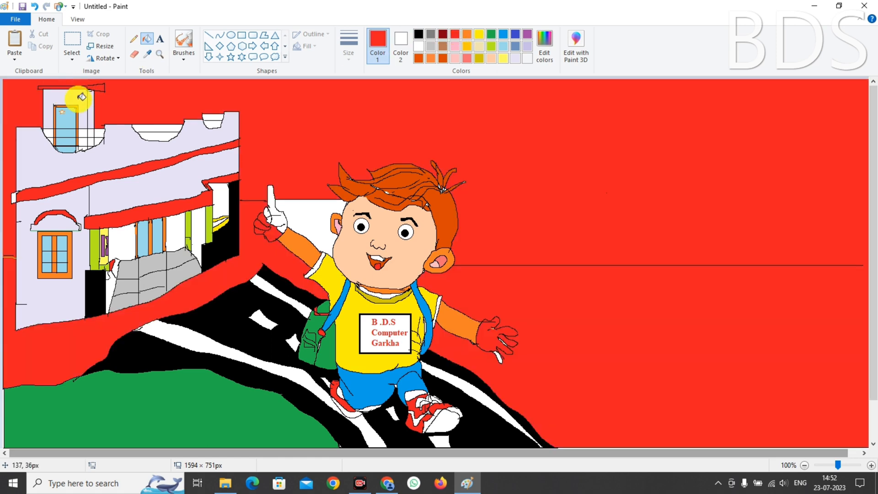
# Undo the red background back to white and fill the tower's roof bar red
pyautogui.hotkey('ctrl', 'z')
pyautogui.click(86, 86)
pyautogui.hotkey('ctrl', 'z')
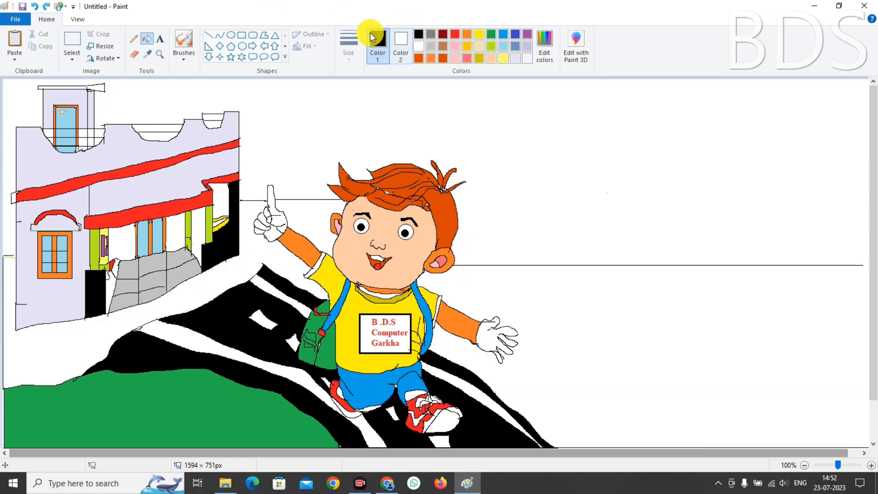
pyautogui.click(133, 39)
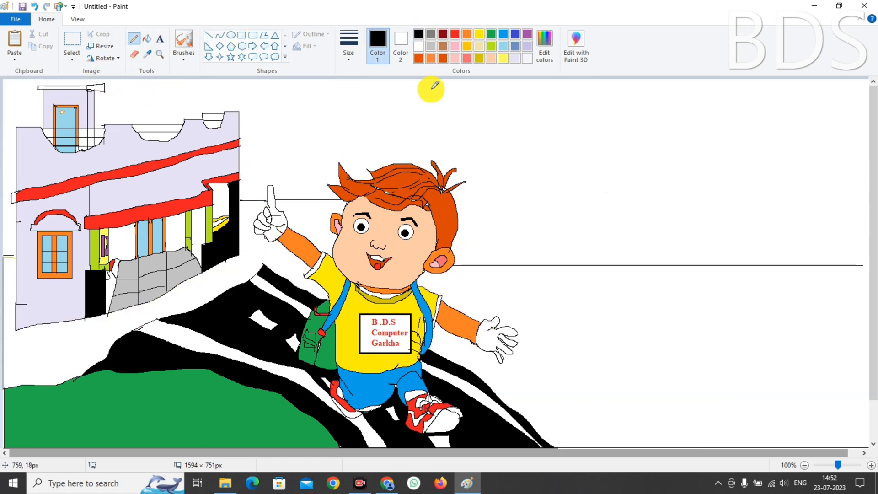
pyautogui.click(454, 34)
pyautogui.click(149, 39)
pyautogui.click(96, 88)
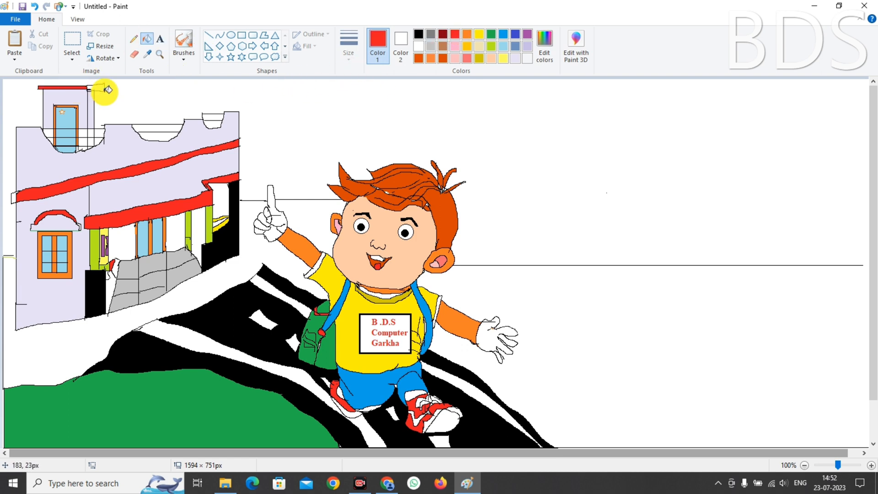
# Fill the strip beside the tower door and the remaining porch walls pale lavender
pyautogui.click(515, 58)
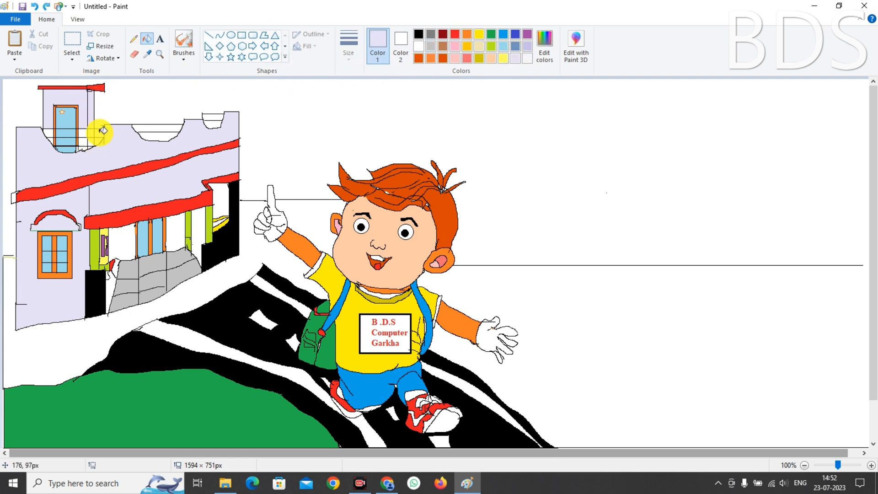
pyautogui.click(79, 147)
pyautogui.hotkey('ctrl', 'z')
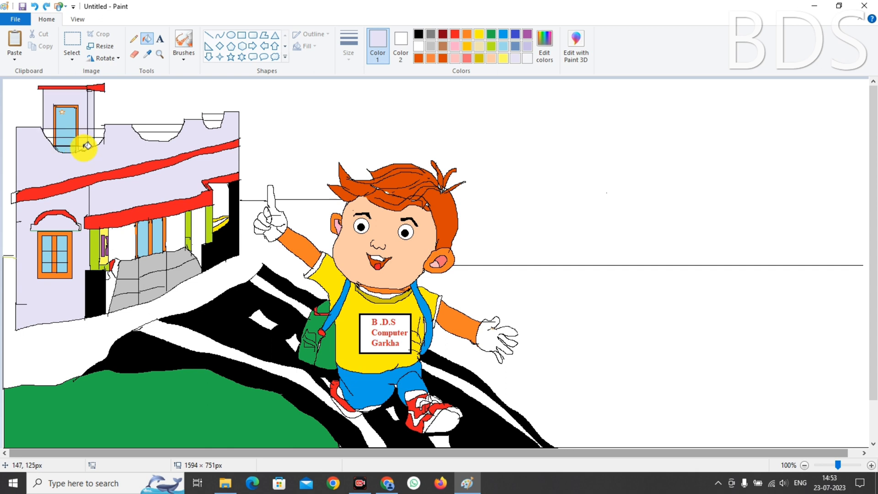
pyautogui.click(83, 144)
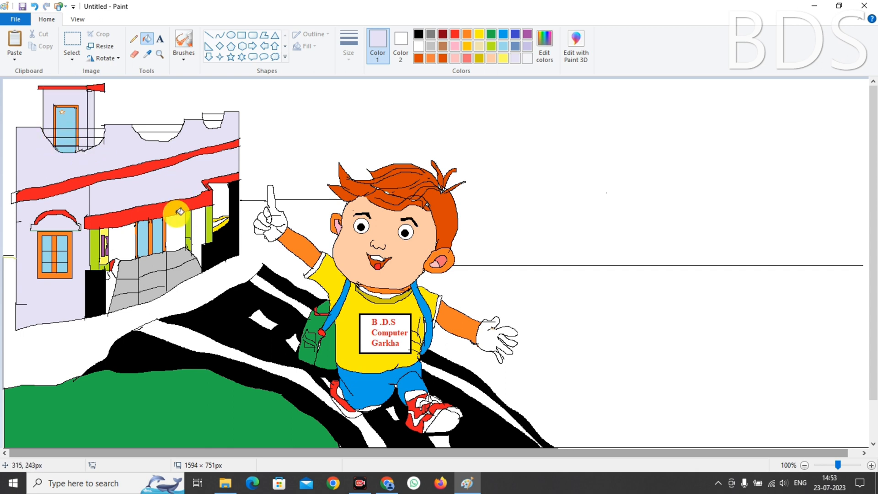
pyautogui.click(124, 232)
pyautogui.click(173, 227)
pyautogui.click(197, 224)
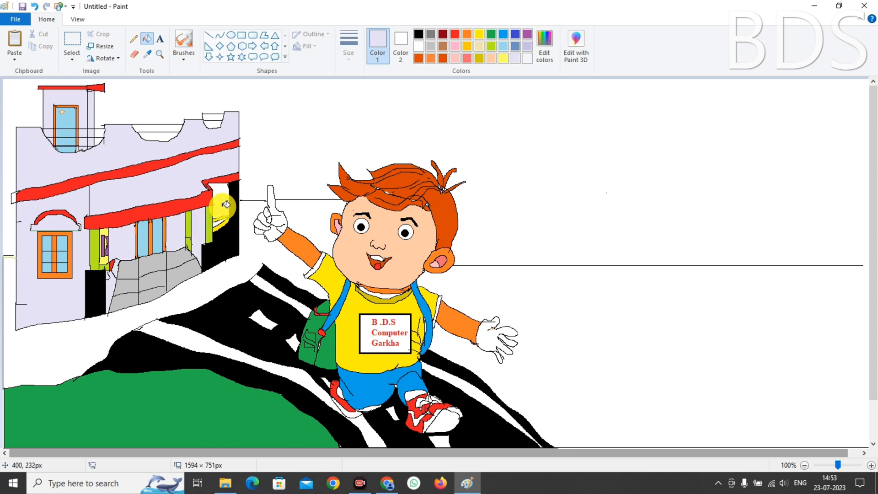
# Fill the small area beside the porch green
pyautogui.click(133, 38)
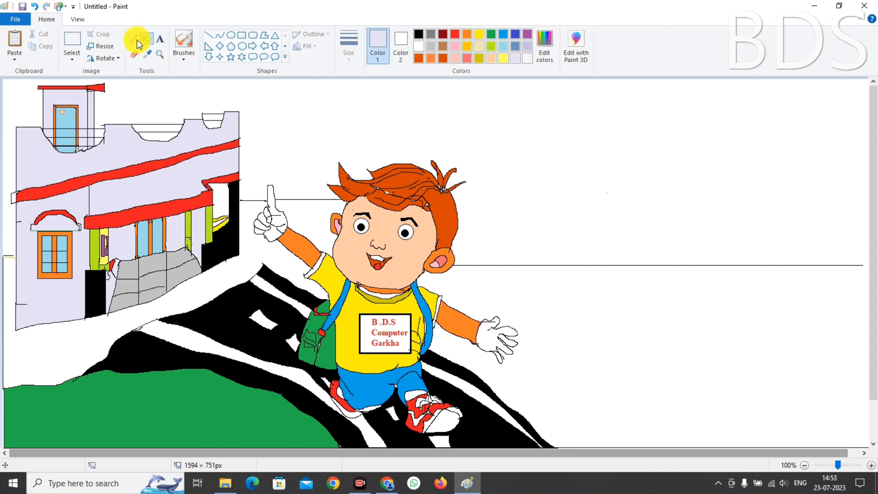
pyautogui.click(418, 34)
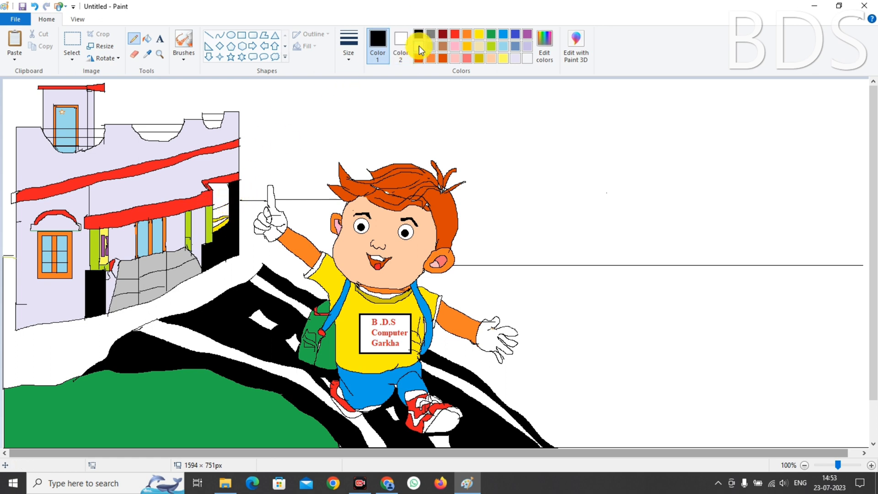
pyautogui.click(491, 34)
pyautogui.click(152, 38)
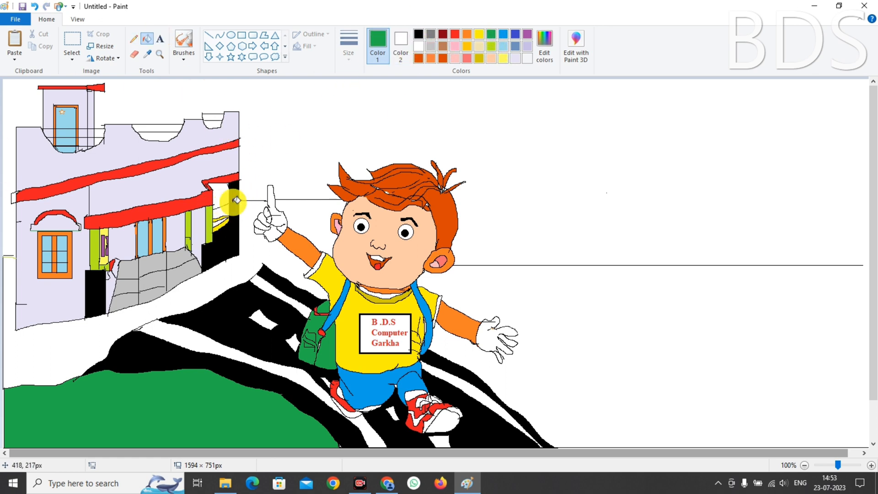
pyautogui.click(222, 210)
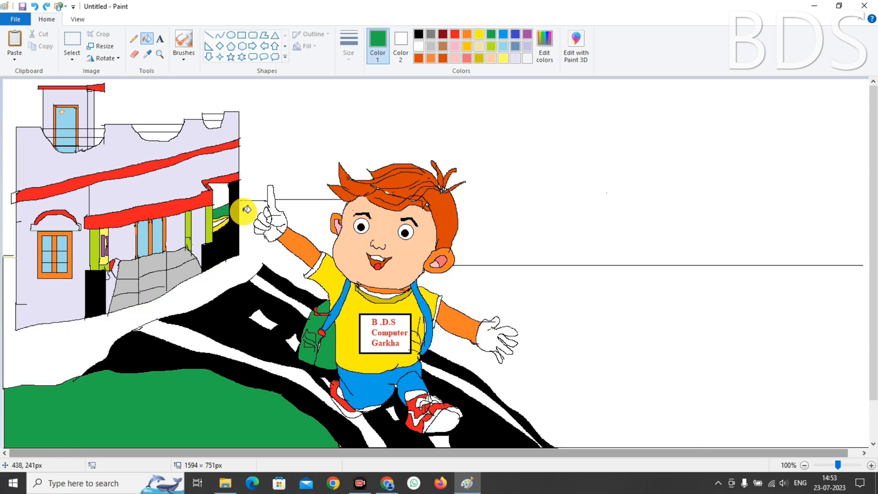
pyautogui.click(134, 38)
pyautogui.click(418, 34)
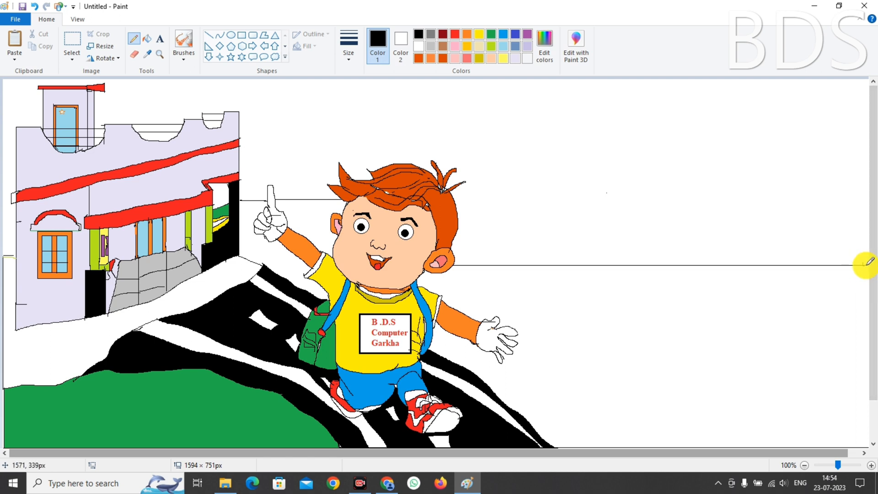
# Extend the long line to the canvas's right edge and fill the lower-right area green
pyautogui.moveTo(863, 265); pyautogui.dragTo(867, 448)
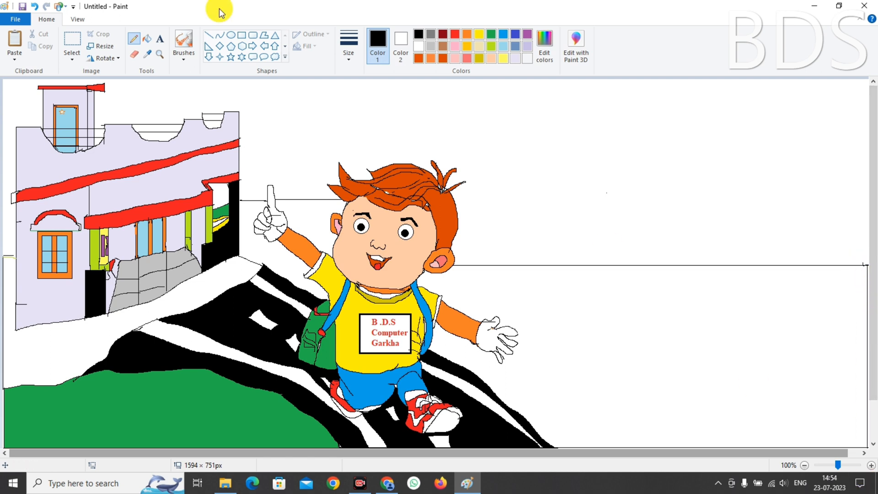
pyautogui.click(490, 35)
pyautogui.click(146, 38)
pyautogui.click(554, 323)
pyautogui.click(251, 210)
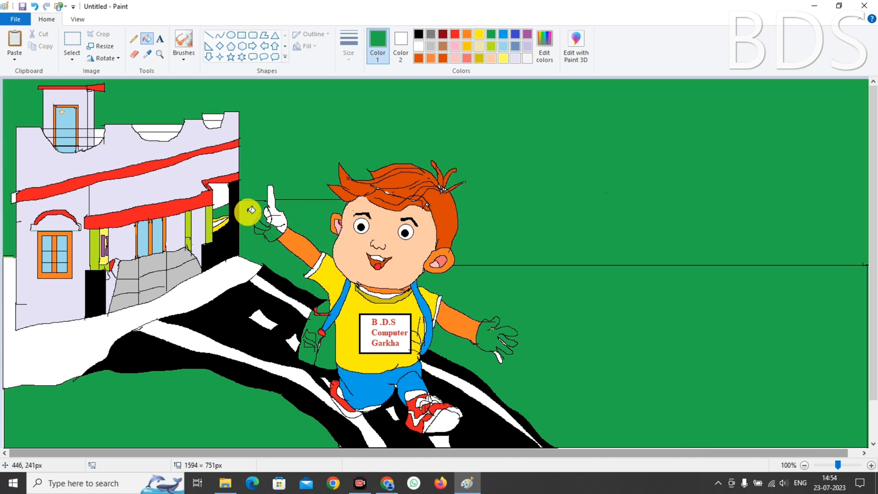
pyautogui.hotkey('ctrl', 'z')
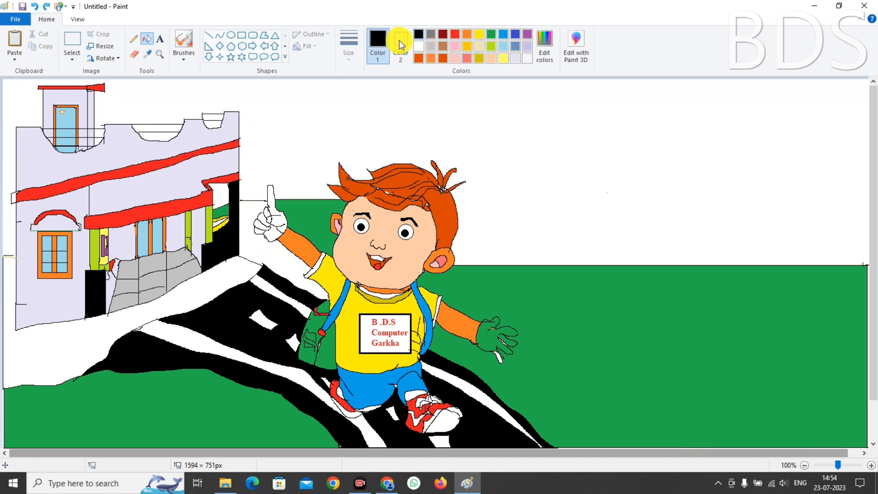
# Trace a horizon line toward the raised hand's finger to close the gap there
pyautogui.click(134, 39)
pyautogui.moveTo(239, 200); pyautogui.dragTo(265, 201)
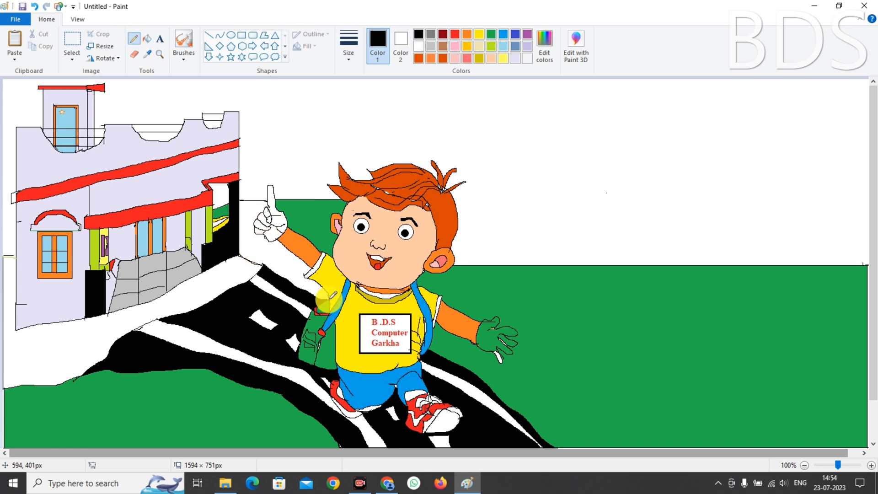
pyautogui.click(147, 39)
pyautogui.click(246, 202)
pyautogui.hotkey('ctrl', 'z')
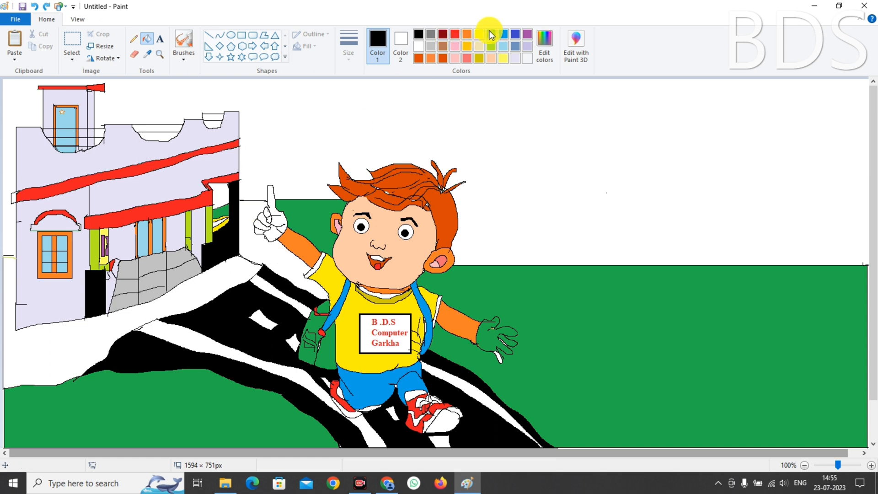
pyautogui.click(491, 35)
pyautogui.click(261, 197)
pyautogui.hotkey('ctrl', 'z')
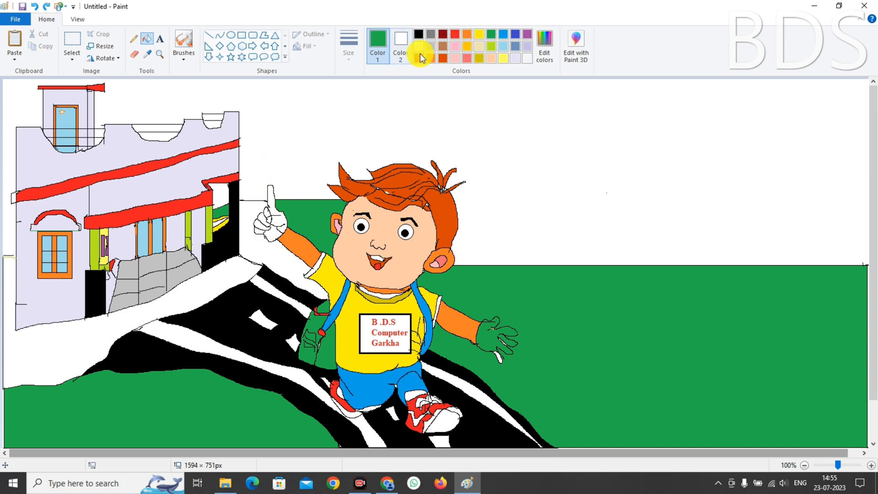
# Fill the white strip left of the raised hand green
pyautogui.click(418, 34)
pyautogui.click(134, 39)
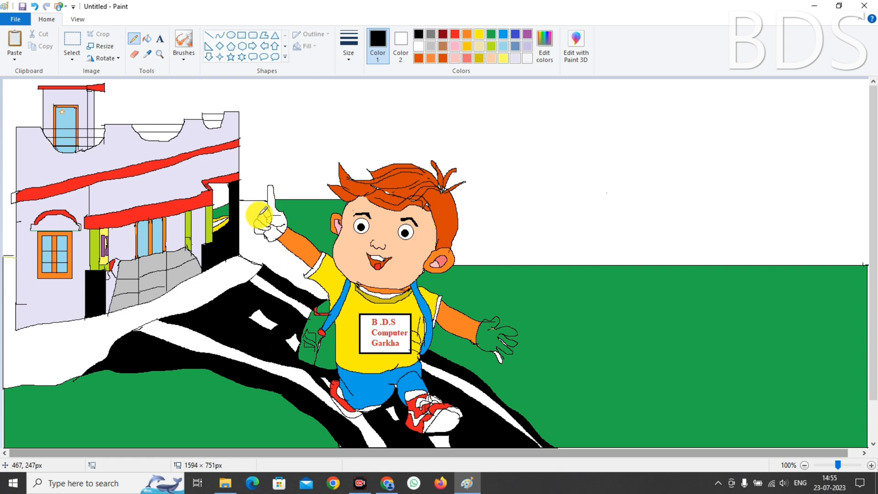
pyautogui.click(490, 34)
pyautogui.click(147, 39)
pyautogui.click(249, 214)
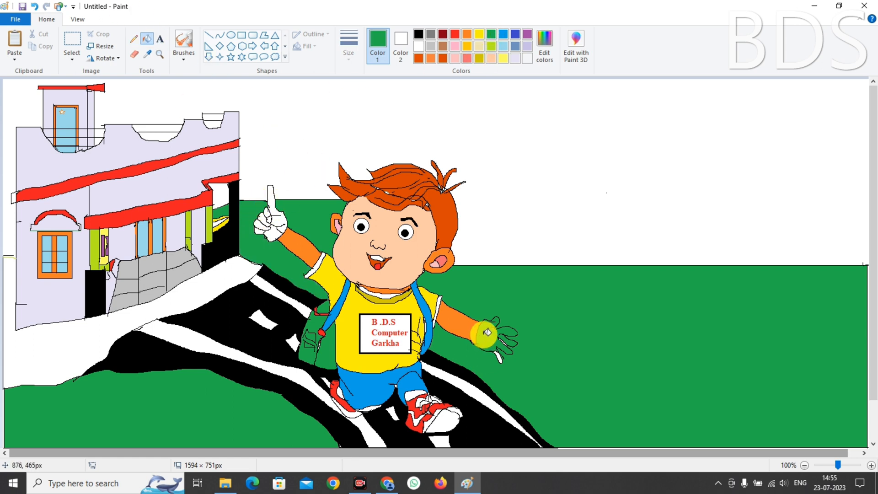
# Fill the outstretched glove white, re-filling the strip by the raised hand green
pyautogui.click(419, 46)
pyautogui.click(493, 341)
pyautogui.hotkey('ctrl', 'z')
pyautogui.hotkey('ctrl', 'z')
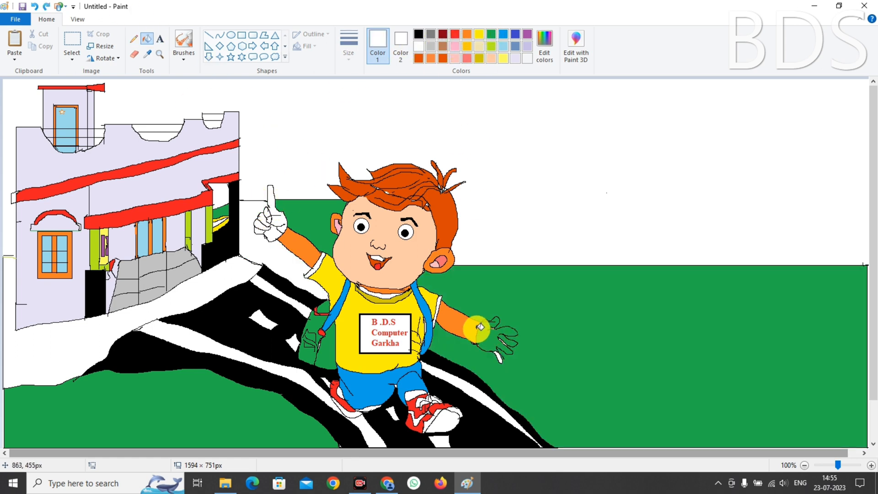
pyautogui.click(491, 34)
pyautogui.click(250, 214)
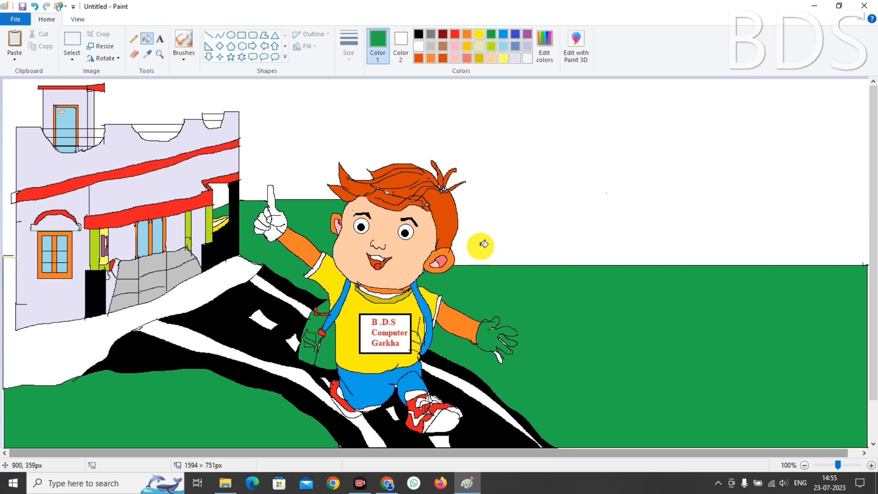
pyautogui.click(418, 46)
pyautogui.click(503, 274)
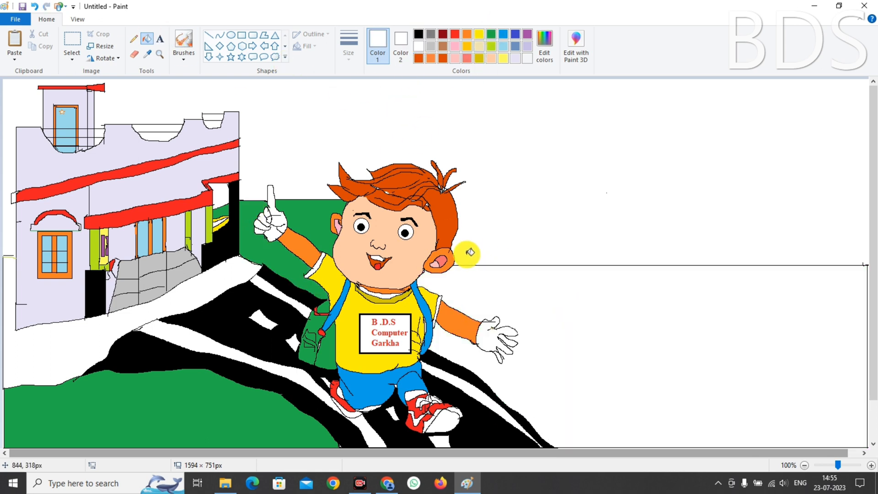
# Fill the white area right of the boy green and place a text box on the building wall
pyautogui.click(134, 39)
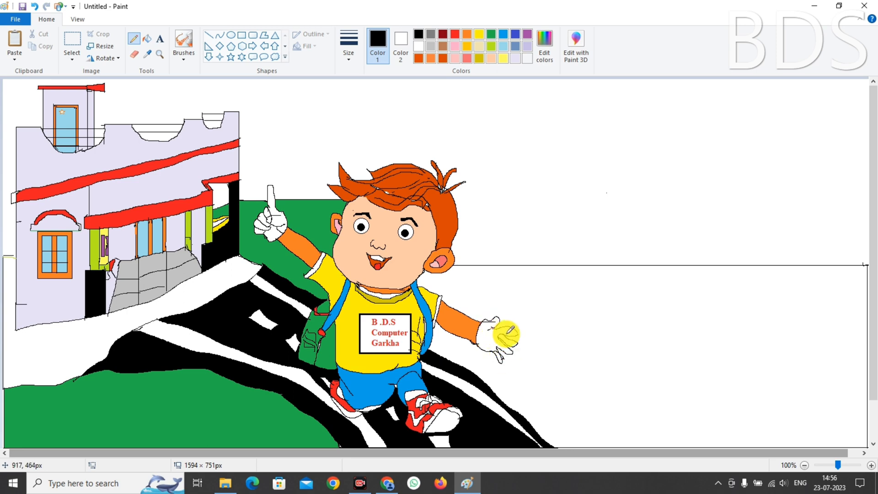
pyautogui.click(491, 33)
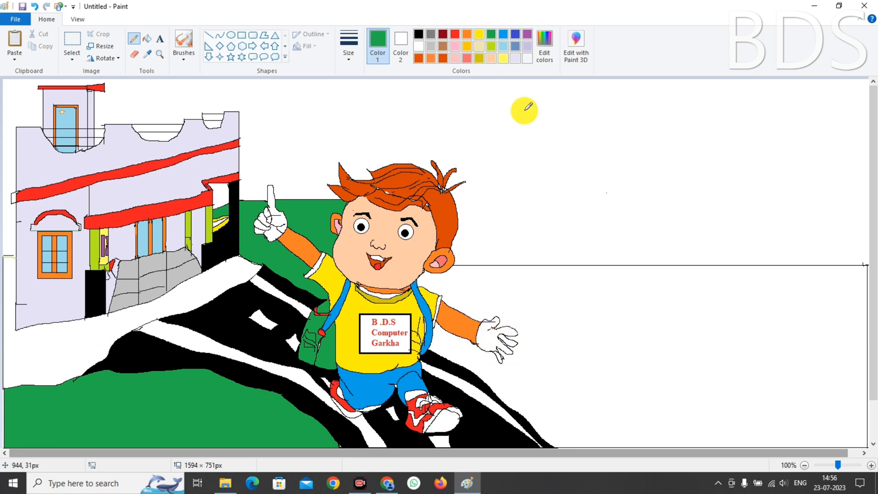
pyautogui.click(147, 39)
pyautogui.click(803, 383)
pyautogui.hotkey('ctrl', 'z')
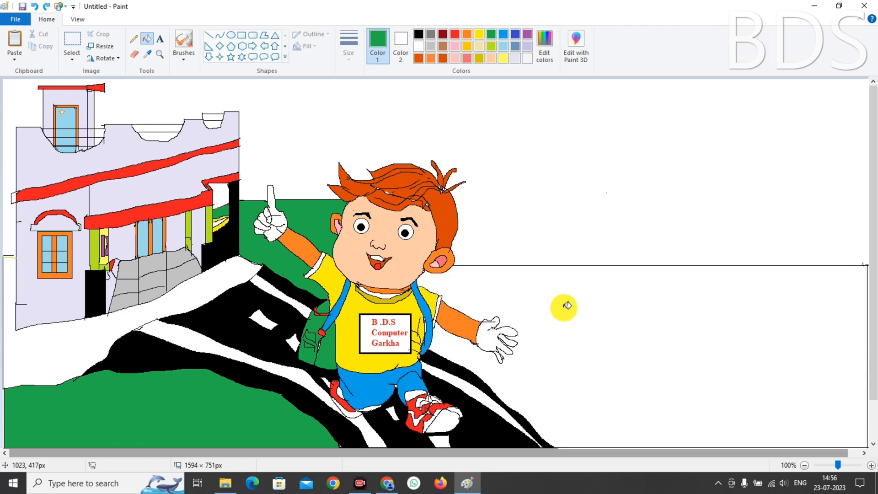
pyautogui.click(418, 34)
pyautogui.click(134, 38)
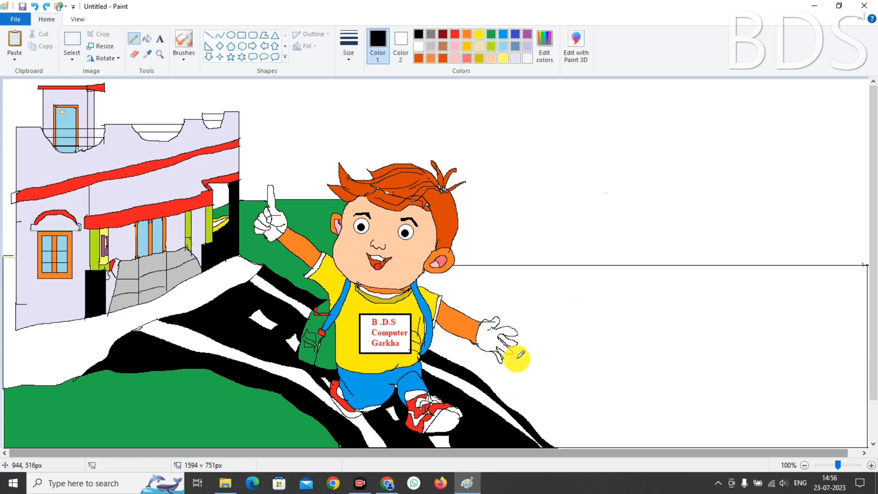
pyautogui.click(491, 34)
pyautogui.click(615, 279)
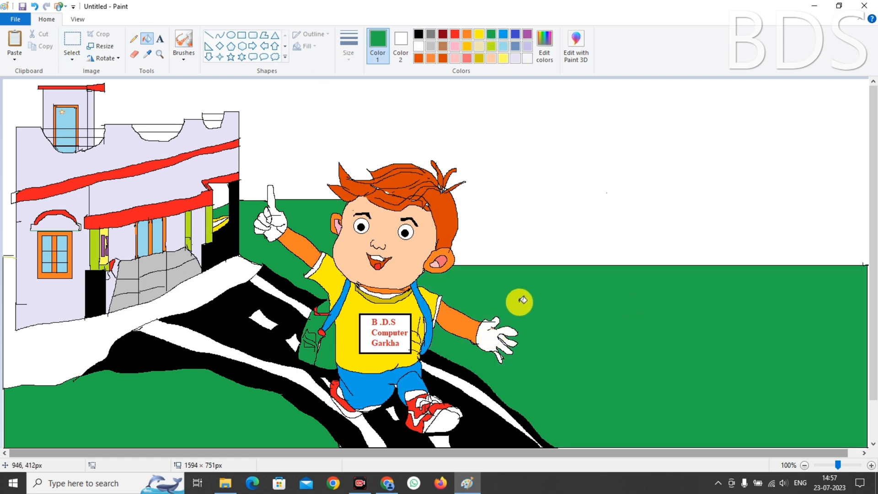
pyautogui.click(158, 40)
pyautogui.click(115, 195)
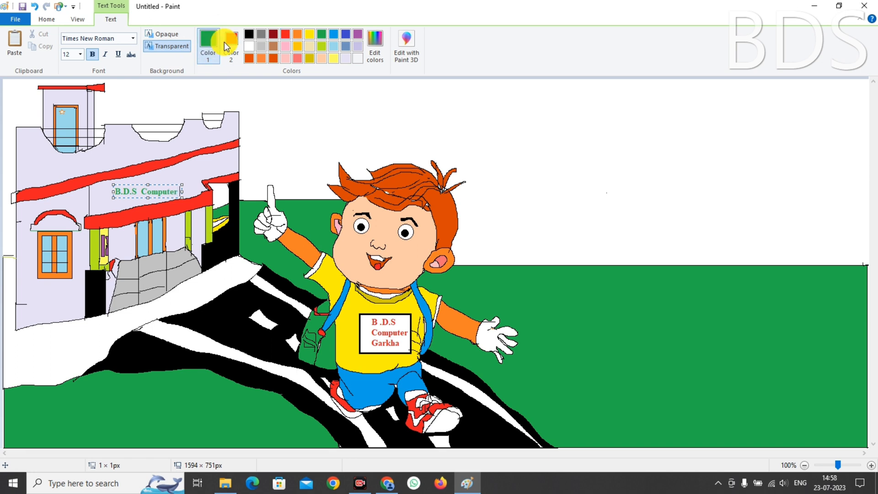
# Select the label text 'B.D.S Computer Garkha' and try recolouring it orange
pyautogui.click(249, 45)
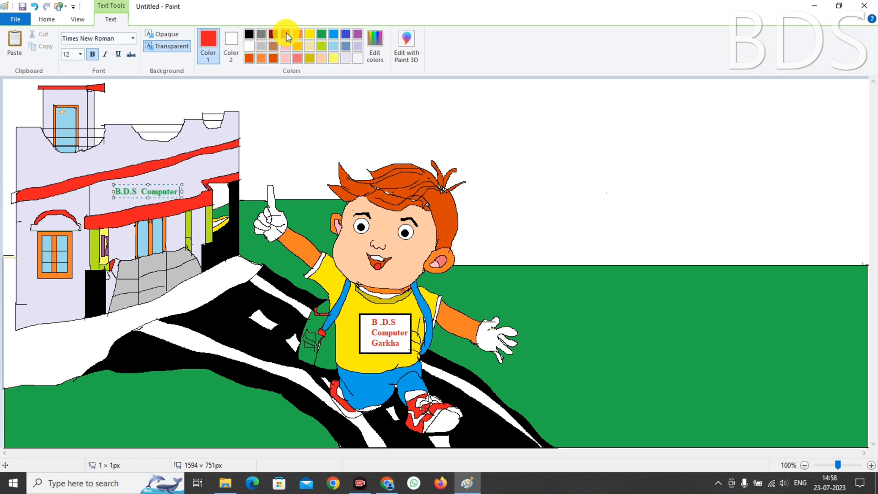
pyautogui.press('BackSpace')
pyautogui.press('BackSpace')
pyautogui.press('BackSpace')
pyautogui.press('BackSpace')
pyautogui.press('BackSpace')
pyautogui.press('BackSpace')
pyautogui.press('BackSpace')
pyautogui.press('BackSpace')
pyautogui.press('BackSpace')
pyautogui.press('BackSpace')
pyautogui.press('BackSpace')
pyautogui.press('BackSpace')
pyautogui.press('BackSpace')
pyautogui.press('BackSpace')
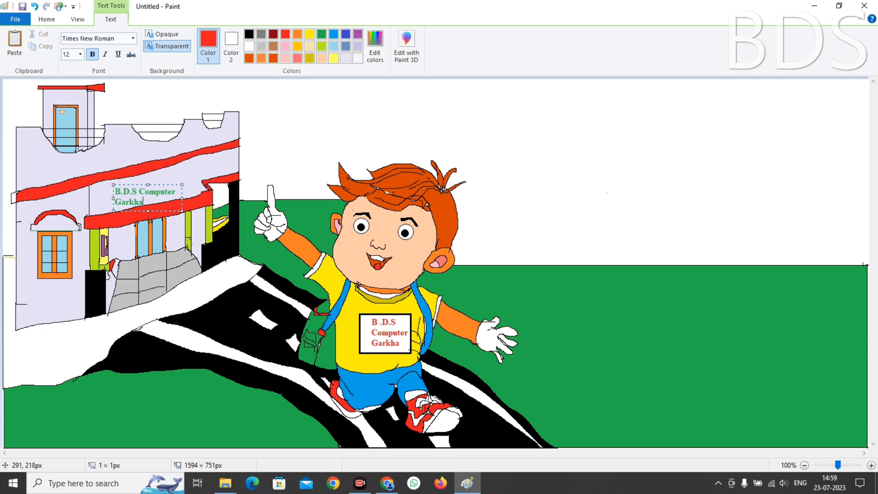
pyautogui.moveTo(114, 191); pyautogui.dragTo(215, 173)
pyautogui.click(208, 37)
pyautogui.click(297, 34)
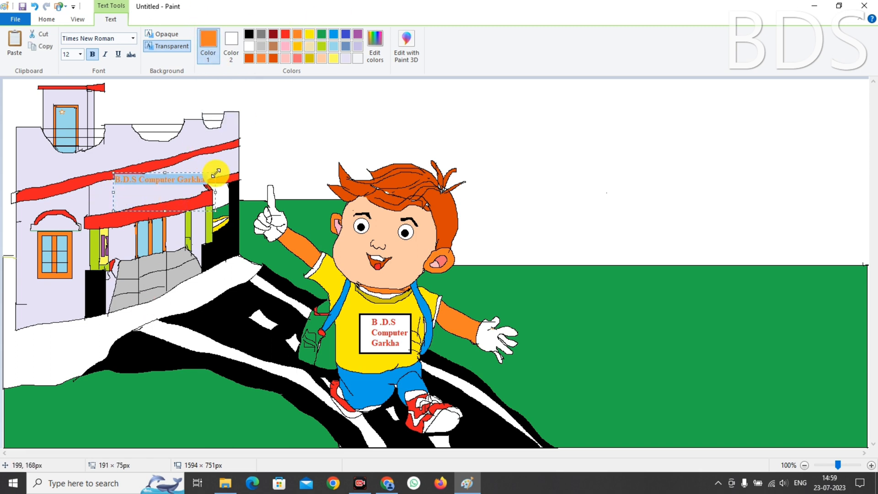
# Try an opaque background and other fonts, then undo back to the green transparent label
pyautogui.moveTo(216, 211); pyautogui.dragTo(215, 191)
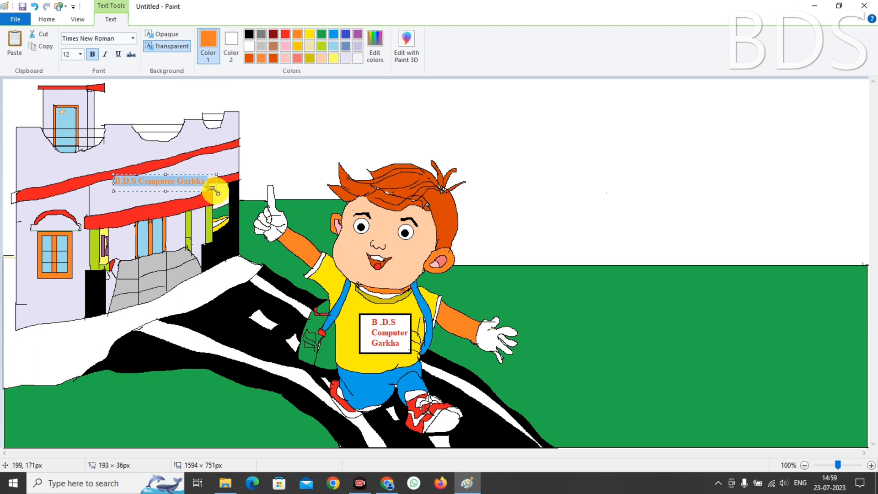
pyautogui.click(169, 35)
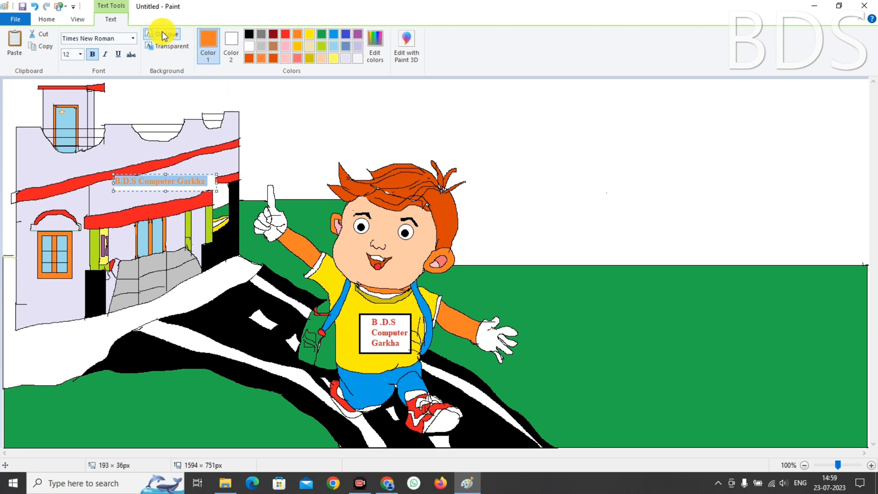
pyautogui.hotkey('ctrl', 'z')
pyautogui.hotkey('ctrl', 'z')
pyautogui.hotkey('ctrl', 'z')
pyautogui.hotkey('ctrl', 'z')
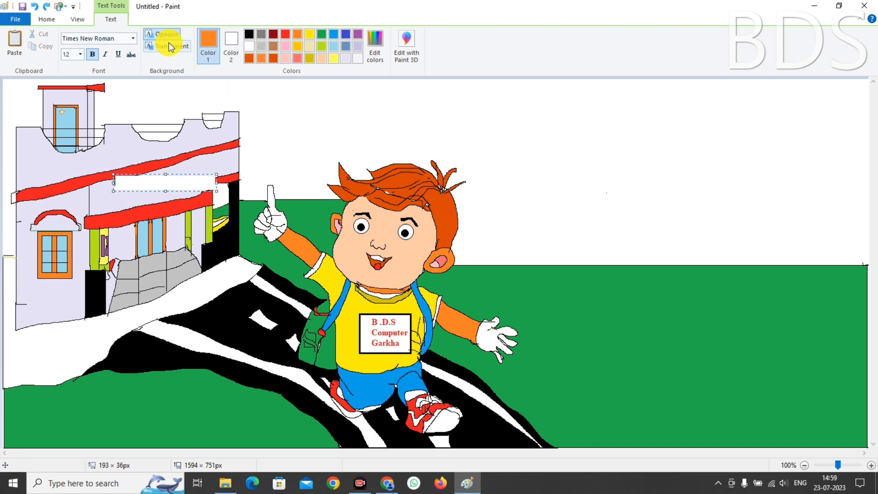
pyautogui.click(171, 46)
pyautogui.hotkey('ctrl', 'z')
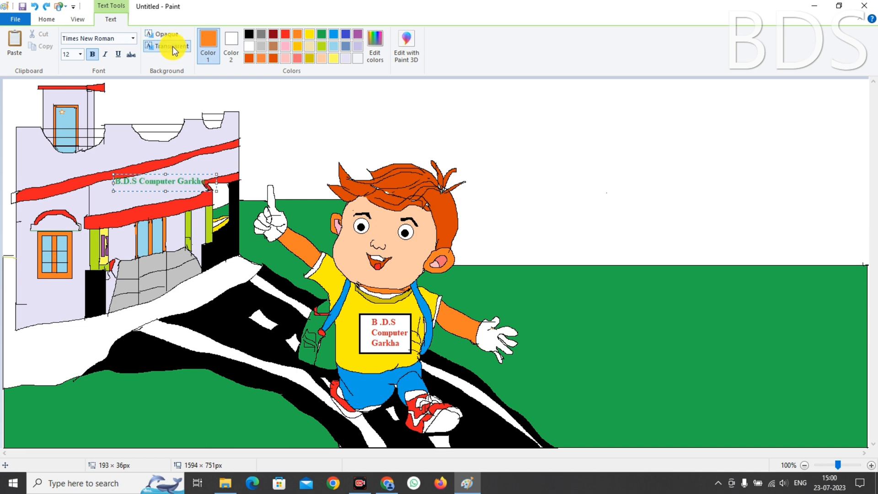
pyautogui.click(133, 39)
pyautogui.click(108, 349)
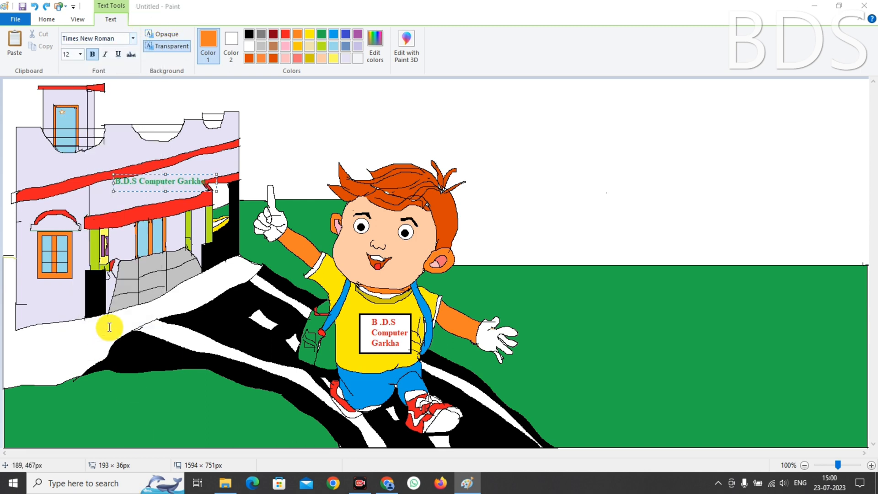
pyautogui.click(811, 8)
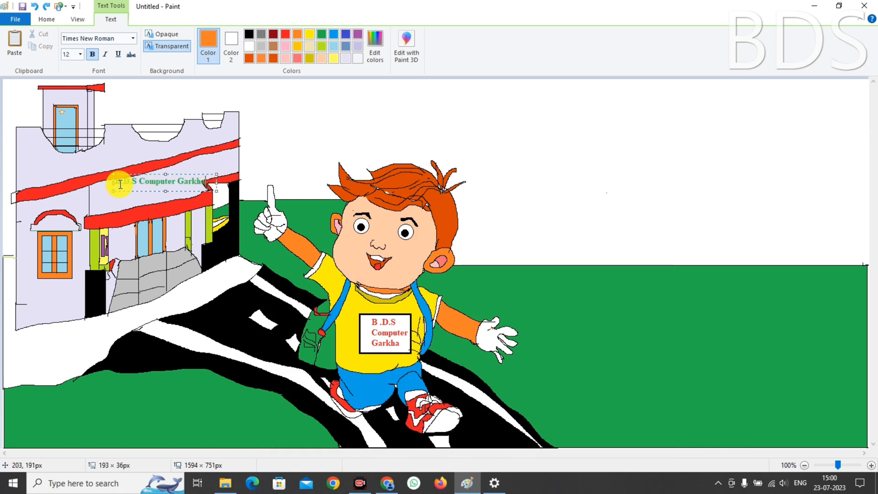
# Resize the text box so 'B.D.S Computer Garkha' fits on one line between the red bands
pyautogui.moveTo(120, 184); pyautogui.dragTo(212, 182)
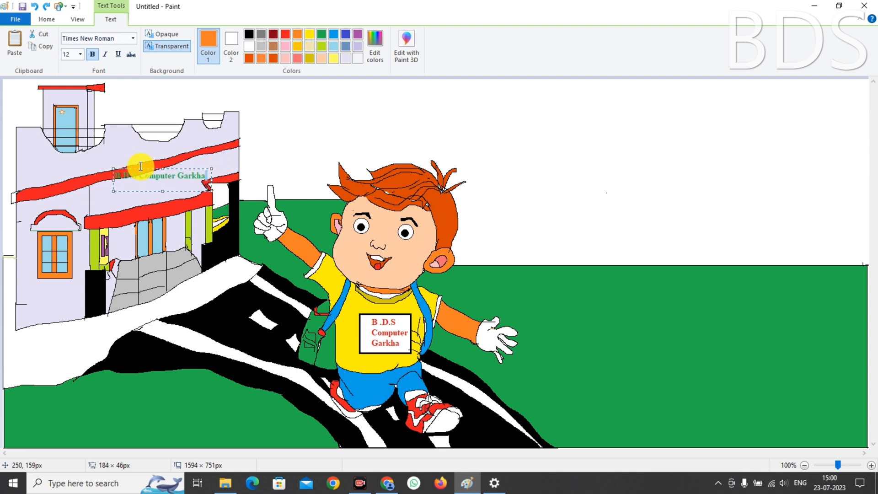
pyautogui.moveTo(162, 169); pyautogui.dragTo(162, 175)
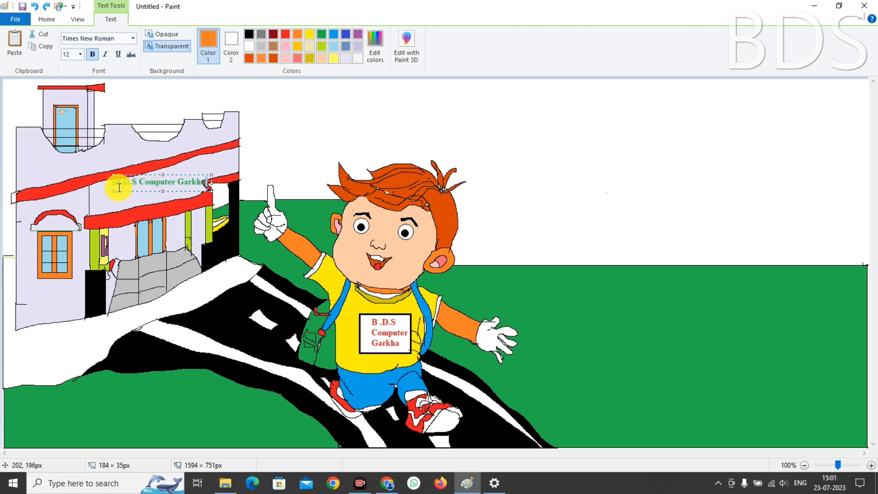
pyautogui.moveTo(112, 182); pyautogui.dragTo(97, 188)
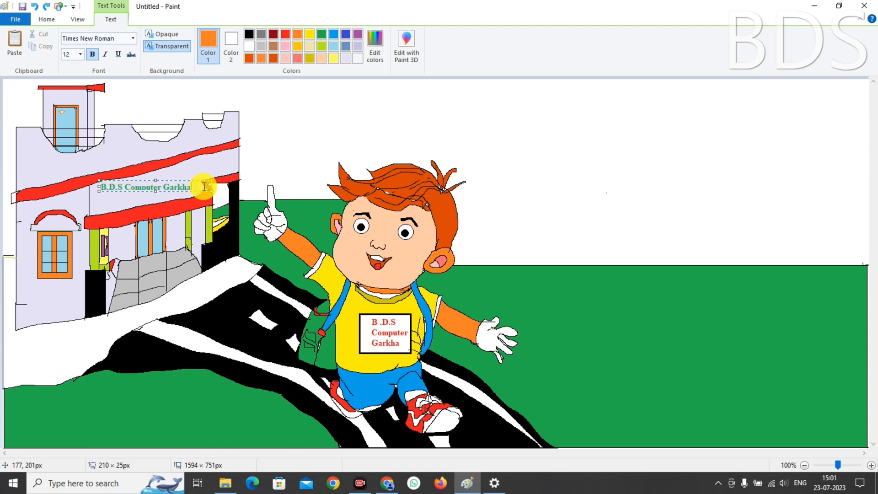
pyautogui.moveTo(211, 185); pyautogui.dragTo(201, 179)
pyautogui.moveTo(99, 180); pyautogui.dragTo(96, 187)
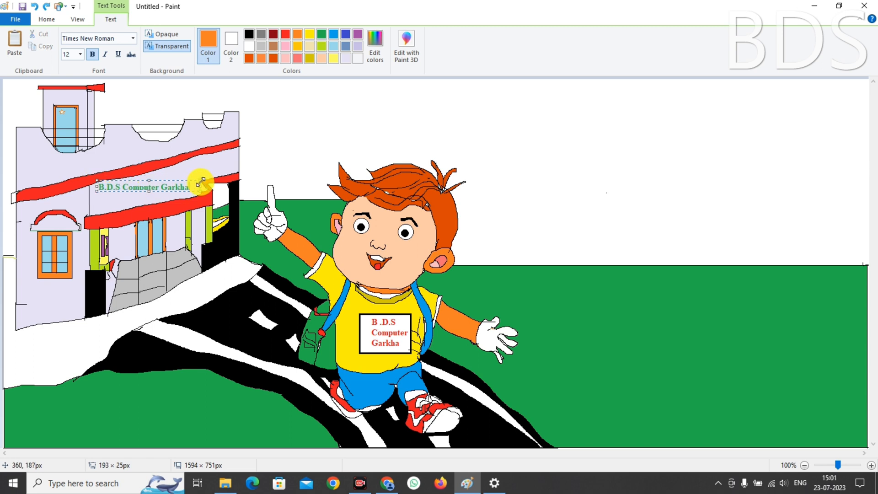
pyautogui.moveTo(200, 182); pyautogui.dragTo(201, 178)
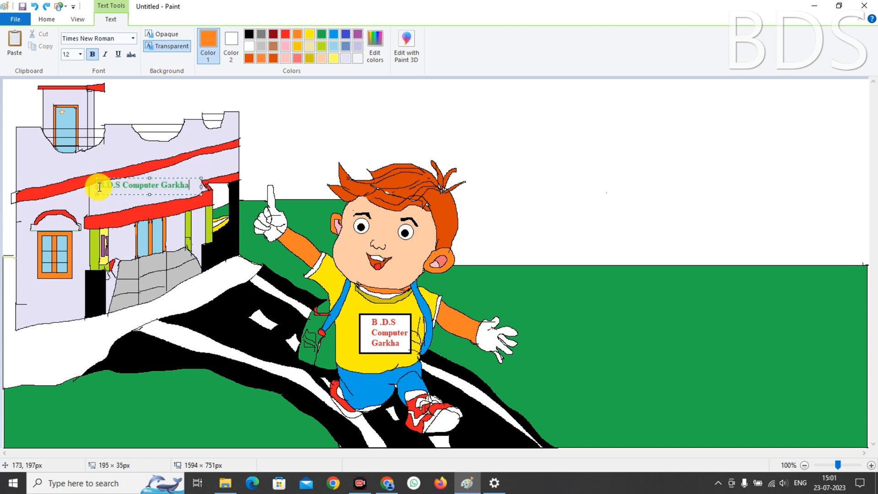
pyautogui.moveTo(97, 179); pyautogui.dragTo(205, 173)
# Turn the label red, move 'institute' to a second line and reshape the text box
pyautogui.click(285, 34)
pyautogui.press('Return')
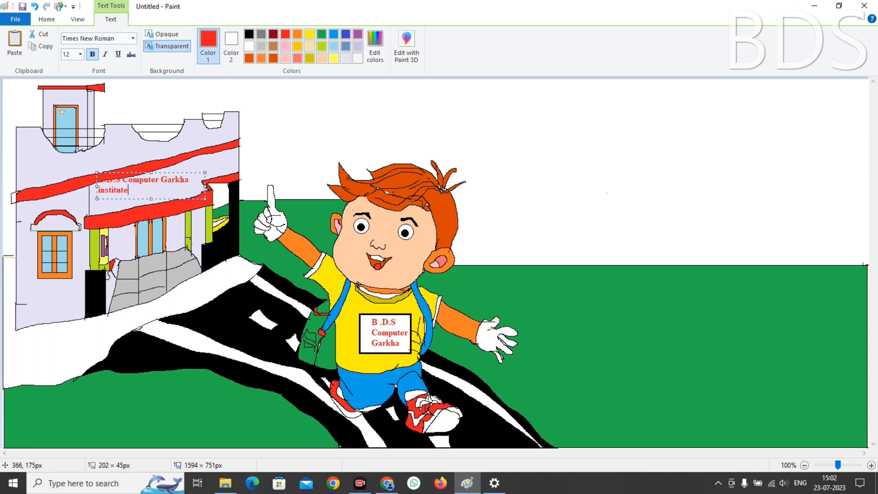
pyautogui.click(102, 188)
pyautogui.moveTo(95, 186); pyautogui.dragTo(97, 178)
pyautogui.moveTo(151, 199); pyautogui.dragTo(151, 202)
pyautogui.moveTo(97, 177); pyautogui.dragTo(97, 175)
pyautogui.moveTo(205, 179); pyautogui.dragTo(214, 178)
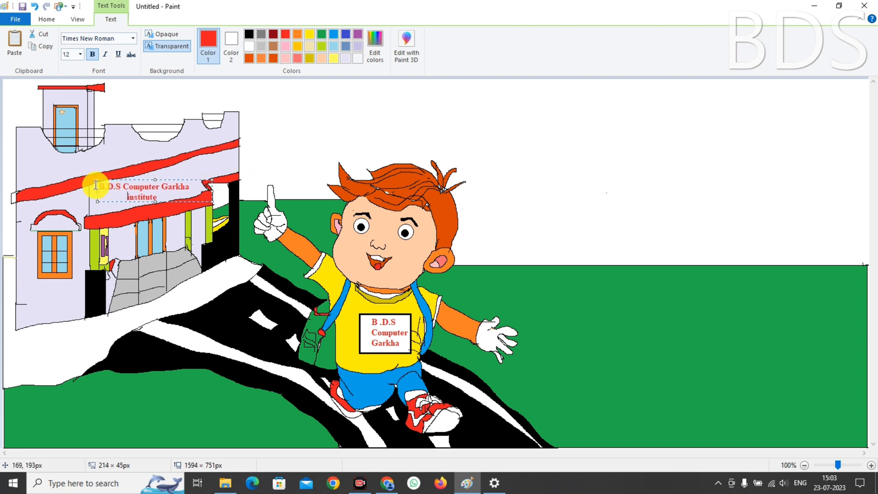
# Check the font size and font name for both lines, then commit the label onto the wall
pyautogui.moveTo(96, 185); pyautogui.dragTo(158, 197)
pyautogui.click(80, 54)
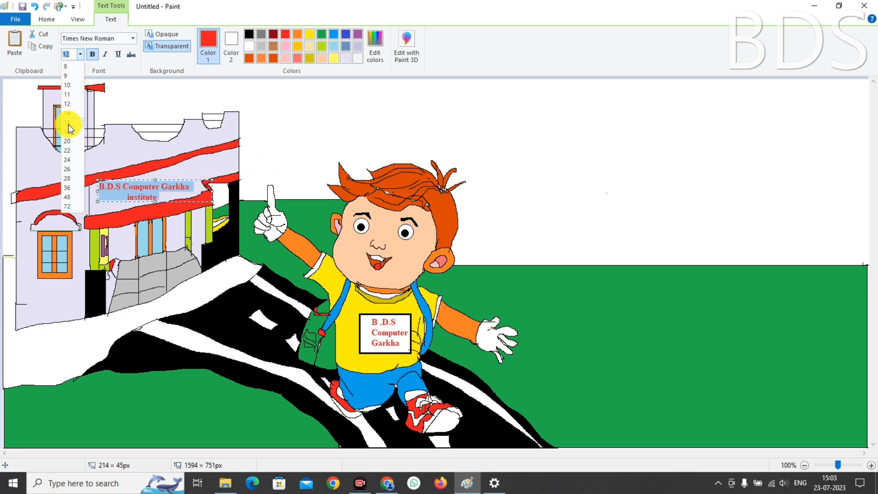
pyautogui.click(132, 38)
pyautogui.scroll(-5, 80, 297)
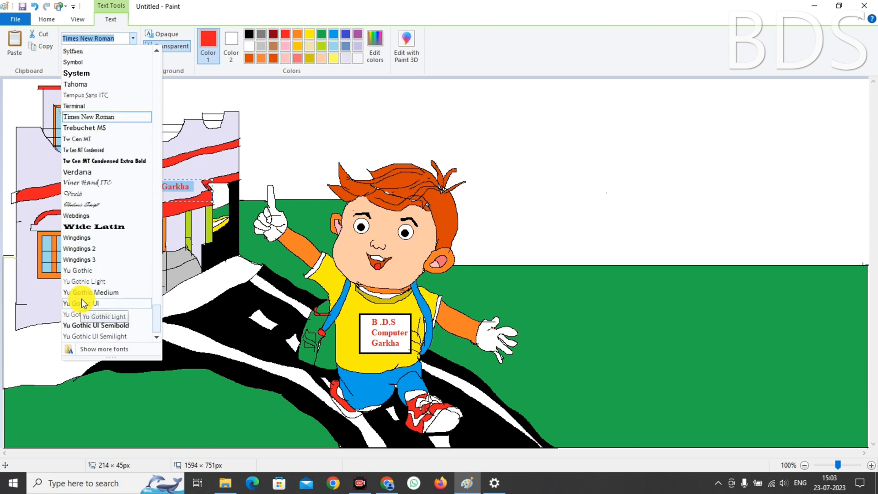
pyautogui.scroll(15, 81, 298)
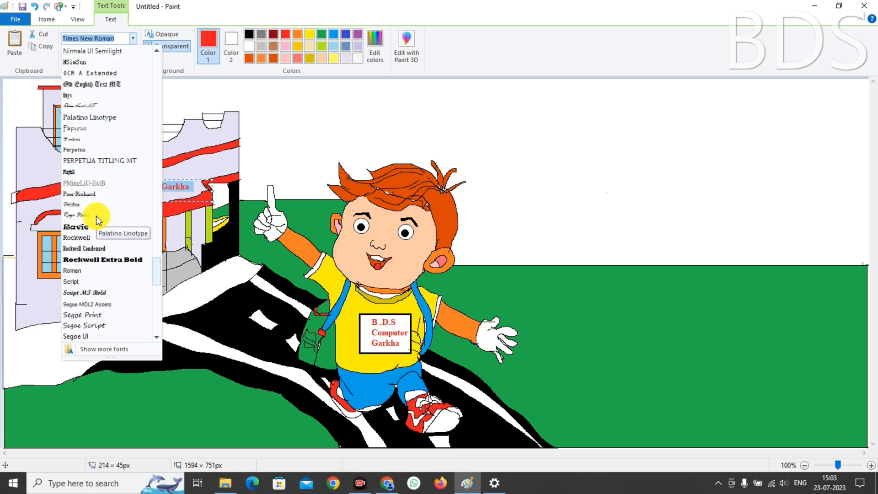
pyautogui.click(263, 135)
pyautogui.click(262, 135)
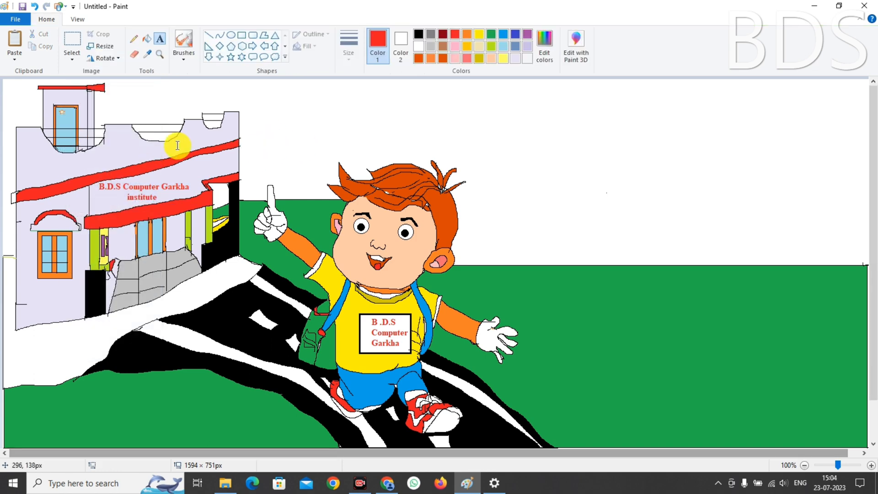
# Fill the lower-left ground and the existing flower's two leaves green
pyautogui.click(133, 39)
pyautogui.click(419, 34)
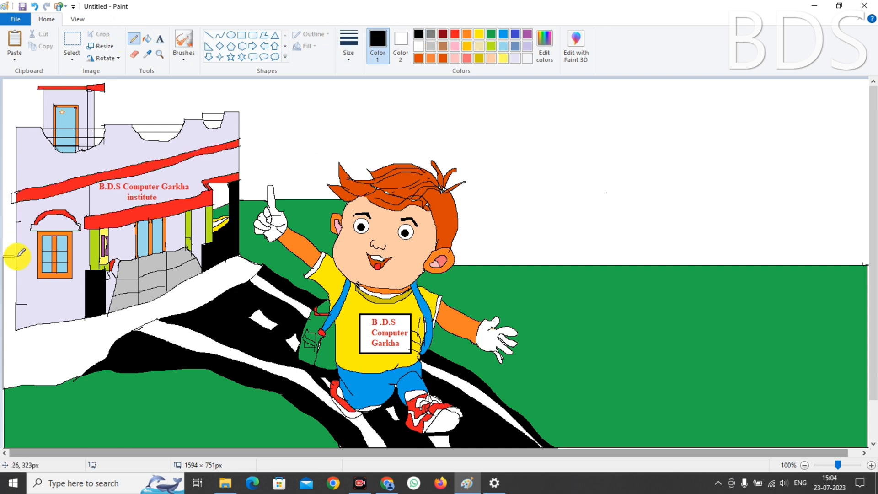
pyautogui.click(491, 34)
pyautogui.click(147, 39)
pyautogui.click(12, 271)
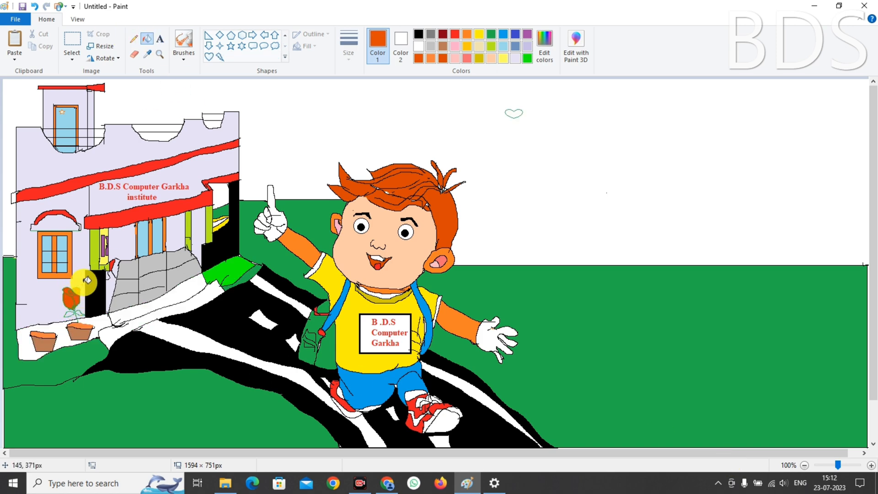
pyautogui.click(490, 34)
pyautogui.click(69, 316)
pyautogui.click(81, 314)
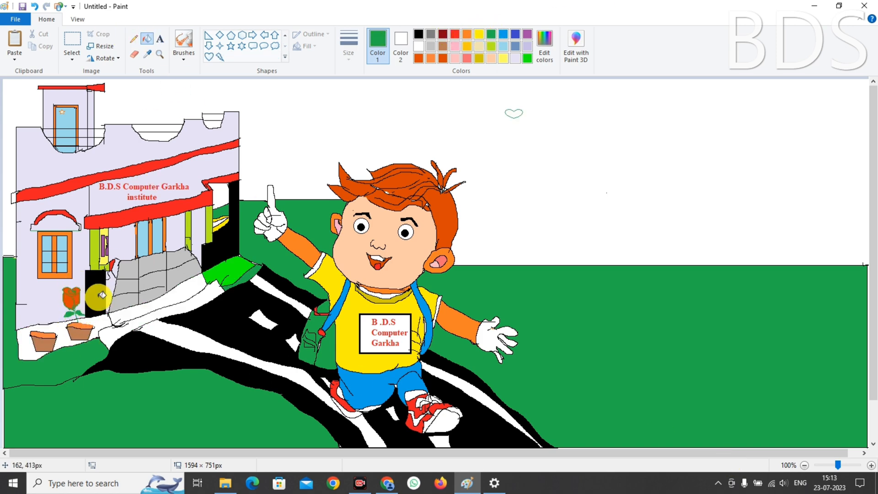
# Paste a copy of the heart outline and move it down toward the pots
pyautogui.click(134, 38)
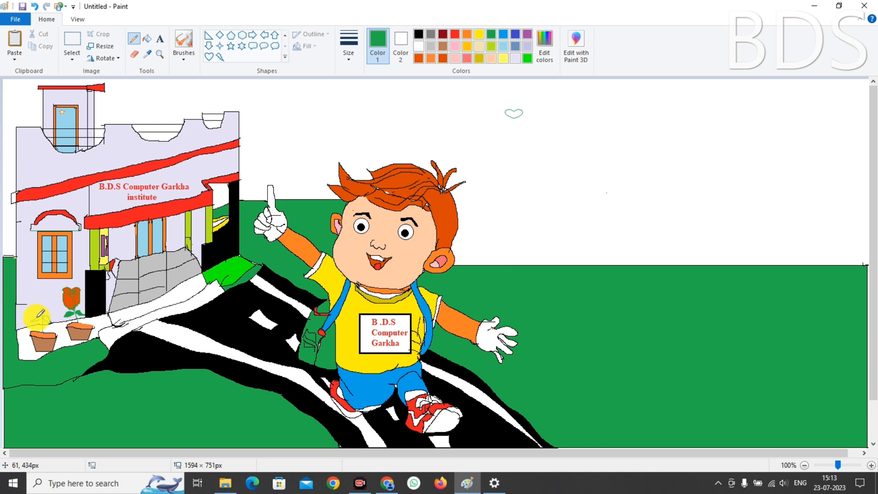
pyautogui.hotkey('ctrl', 'v')
pyautogui.press('Down')
pyautogui.press('Down')
pyautogui.press('Down')
pyautogui.press('Down')
pyautogui.press('Down')
pyautogui.press('Down')
pyautogui.press('Down')
pyautogui.press('Down')
pyautogui.press('Down')
pyautogui.press('Down')
pyautogui.press('Down')
pyautogui.press('Down')
pyautogui.press('Down')
pyautogui.press('Down')
pyautogui.press('Down')
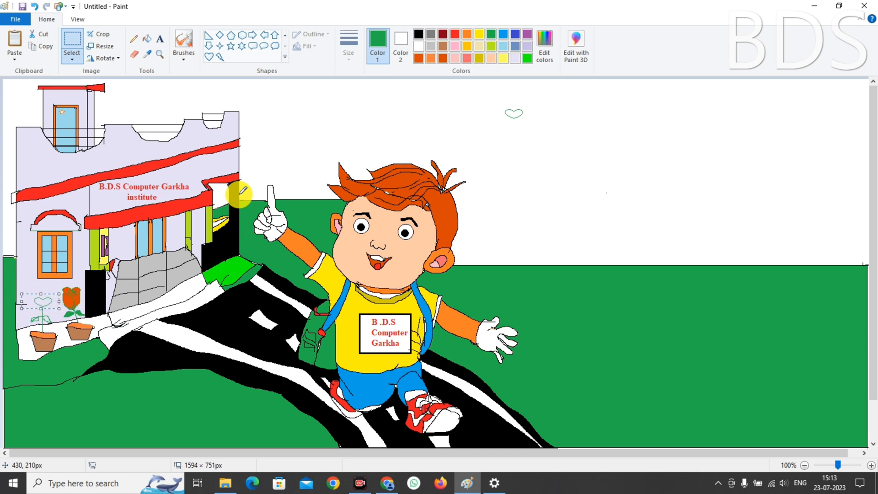
pyautogui.click(134, 38)
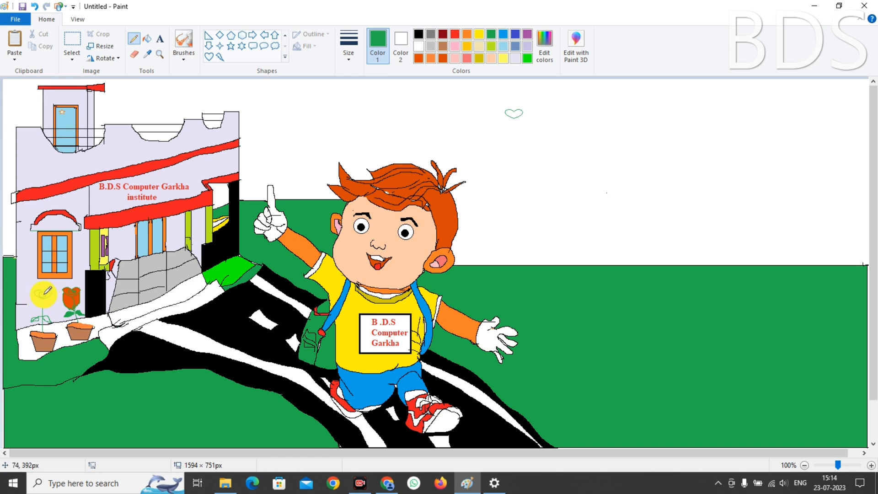
# Draw a flower outline above the left pot, with orange petals and a green leaf
pyautogui.moveTo(35, 294)
pyautogui.mouseDown()
pyautogui.moveTo(41, 314)
pyautogui.moveTo(46, 301)
pyautogui.moveTo(48, 314)
pyautogui.moveTo(49, 310)
pyautogui.mouseUp()
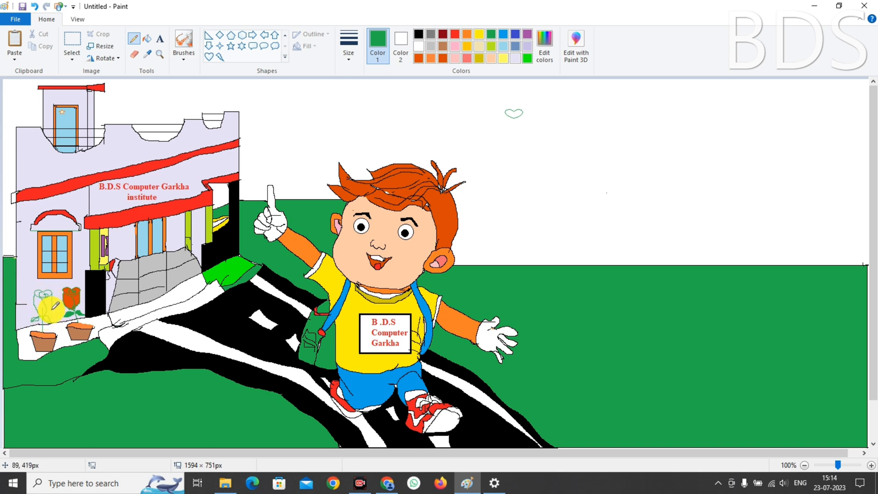
pyautogui.click(418, 58)
pyautogui.click(147, 38)
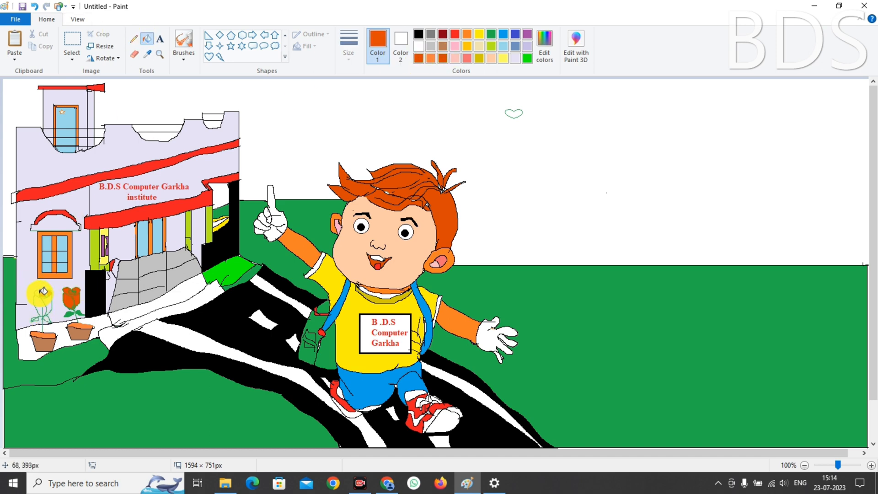
pyautogui.click(46, 301)
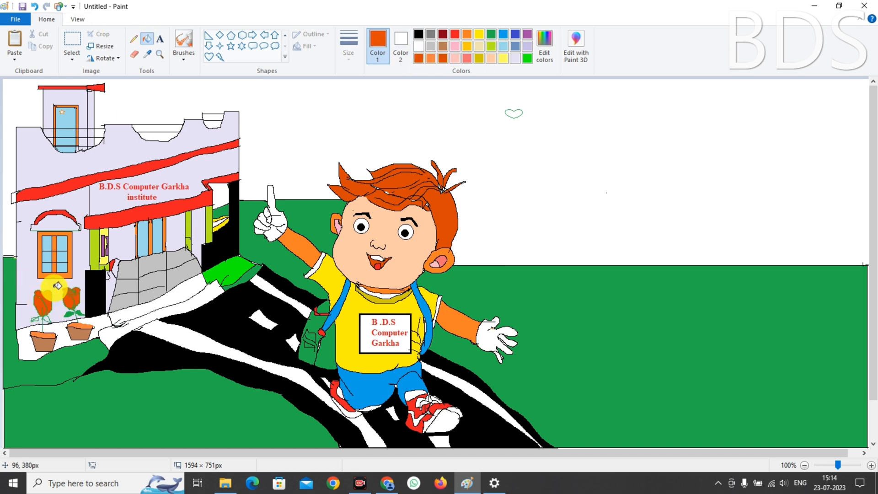
pyautogui.click(490, 34)
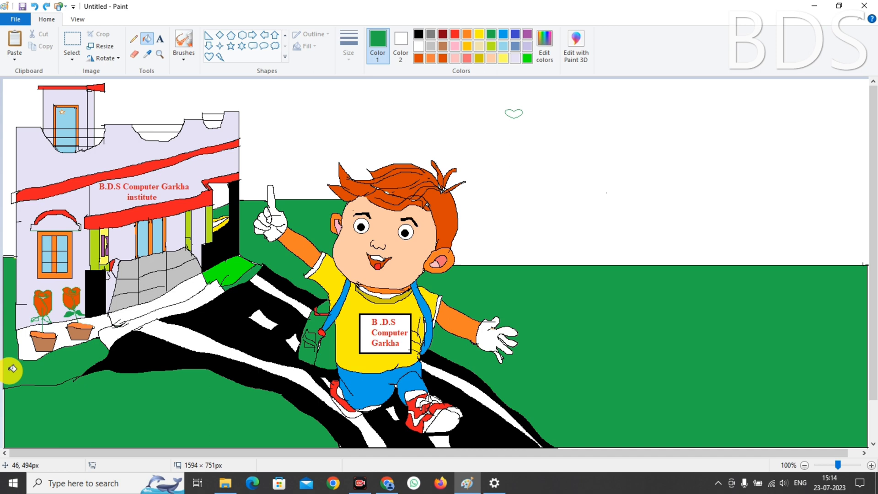
pyautogui.click(49, 317)
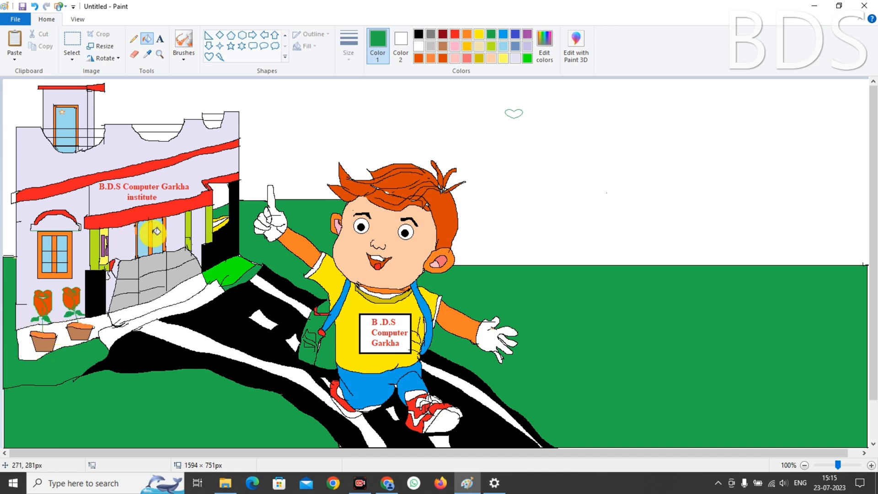
pyautogui.click(242, 46)
# Draw small black-outlined stars scattered across the right and lower-left grass
pyautogui.moveTo(570, 292); pyautogui.dragTo(634, 300)
pyautogui.click(419, 36)
pyautogui.moveTo(695, 301); pyautogui.dragTo(702, 305)
pyautogui.moveTo(763, 307); pyautogui.dragTo(754, 302)
pyautogui.moveTo(818, 361); pyautogui.dragTo(827, 366)
pyautogui.moveTo(808, 396); pyautogui.dragTo(803, 390)
pyautogui.moveTo(721, 380); pyautogui.dragTo(706, 384)
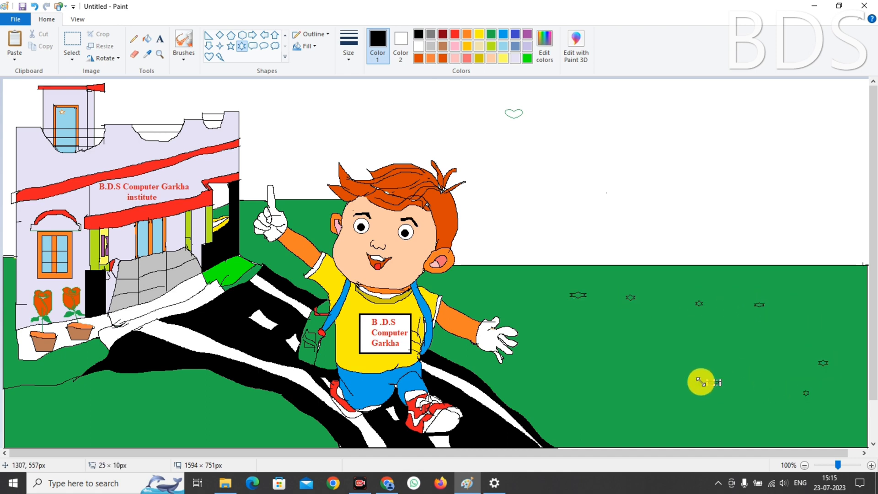
pyautogui.moveTo(604, 372); pyautogui.dragTo(586, 366)
pyautogui.moveTo(137, 417); pyautogui.dragTo(249, 426)
pyautogui.moveTo(166, 386); pyautogui.dragTo(179, 392)
pyautogui.moveTo(63, 401)
pyautogui.mouseDown()
pyautogui.moveTo(76, 407)
pyautogui.moveTo(38, 415)
pyautogui.mouseUp()
# Fill three stars orange, undoing an accidental orange fill of the grass
pyautogui.click(419, 58)
pyautogui.click(147, 39)
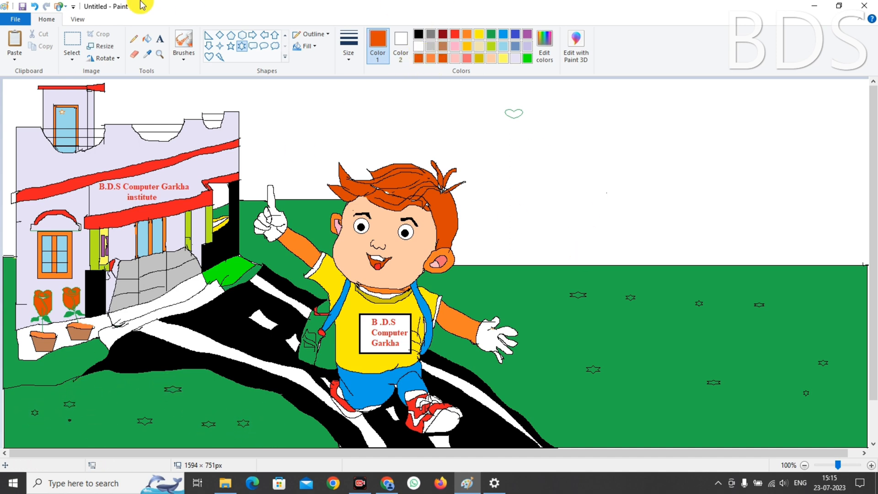
pyautogui.click(577, 291)
pyautogui.hotkey('ctrl', 'z')
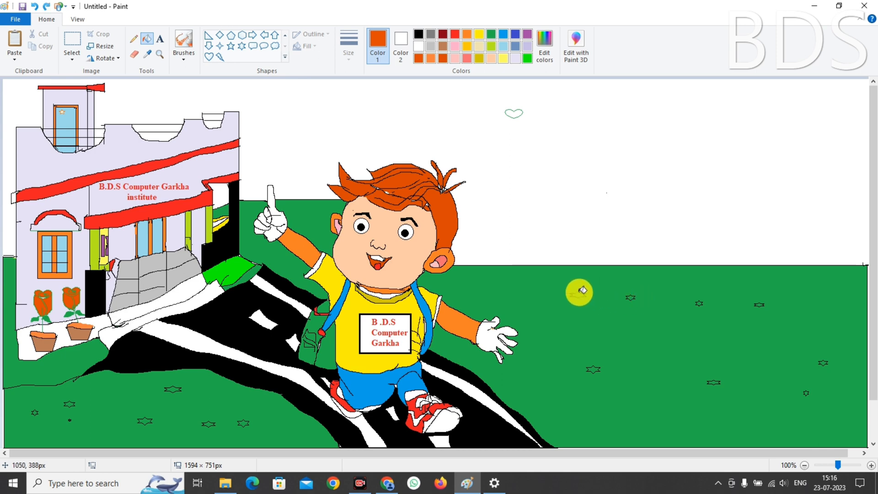
pyautogui.click(579, 295)
pyautogui.click(630, 297)
pyautogui.click(699, 303)
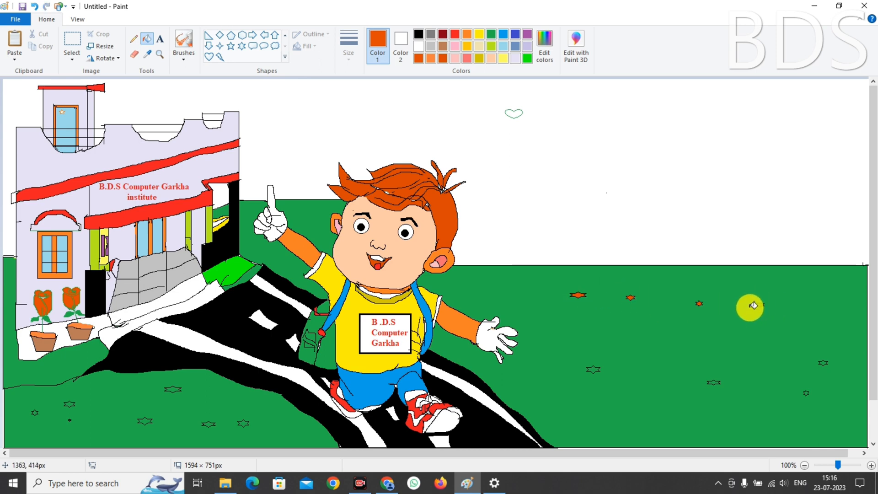
# Fill every star on the grass white
pyautogui.click(417, 45)
pyautogui.click(578, 294)
pyautogui.click(630, 297)
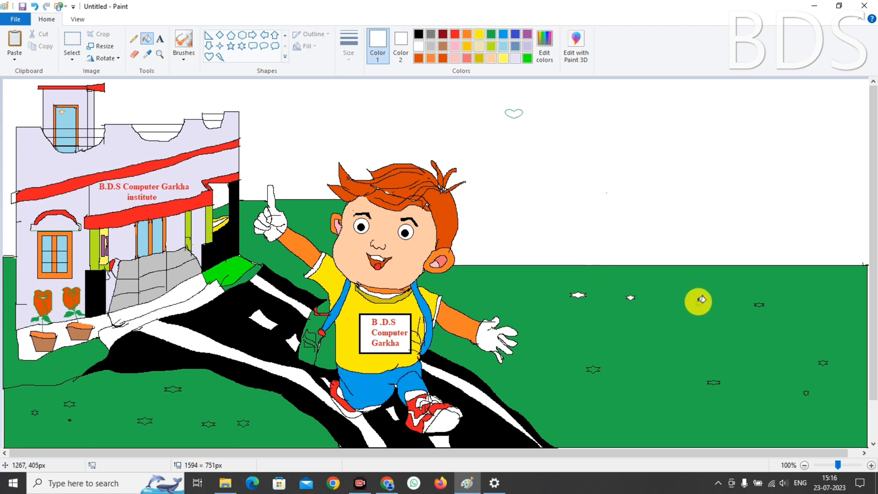
pyautogui.click(699, 303)
pyautogui.click(758, 304)
pyautogui.click(823, 362)
pyautogui.click(806, 392)
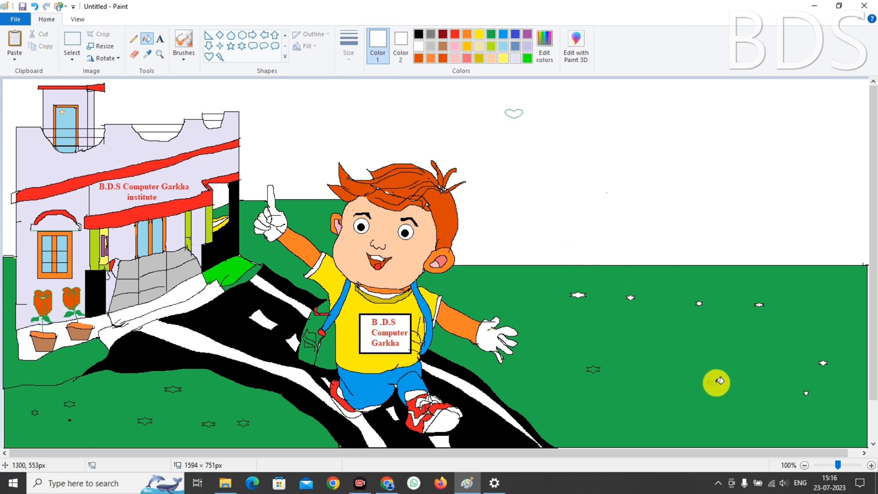
pyautogui.click(714, 382)
pyautogui.click(593, 368)
pyautogui.click(243, 423)
pyautogui.click(208, 424)
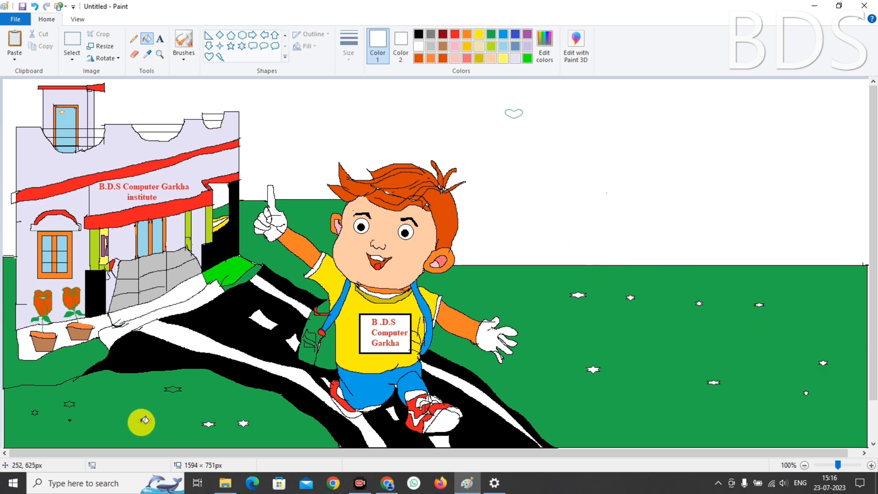
pyautogui.click(145, 421)
pyautogui.click(173, 389)
pyautogui.click(69, 404)
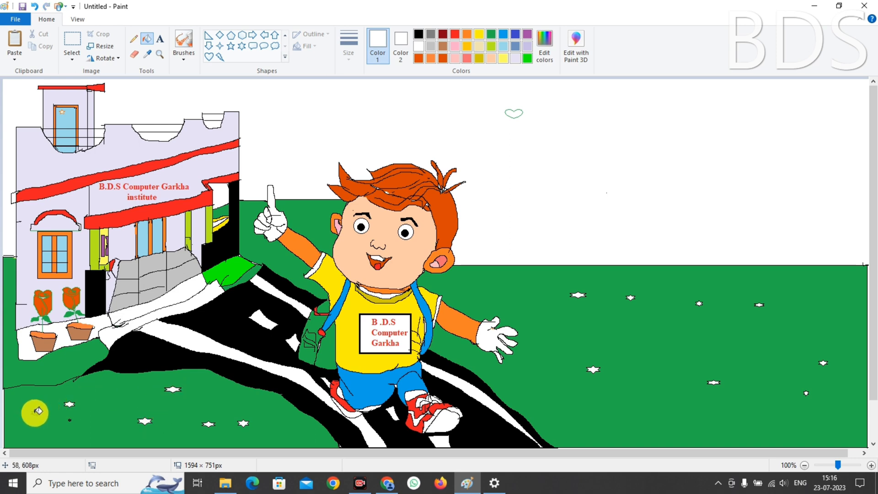
pyautogui.click(35, 413)
pyautogui.click(67, 413)
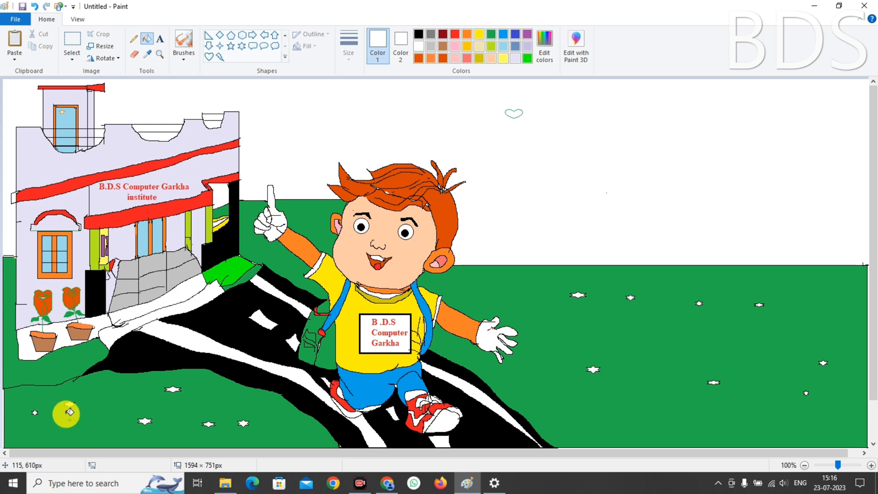
# Save the picture as a PNG on the Desktop under a new file name
pyautogui.hotkey('ctrl', 's')
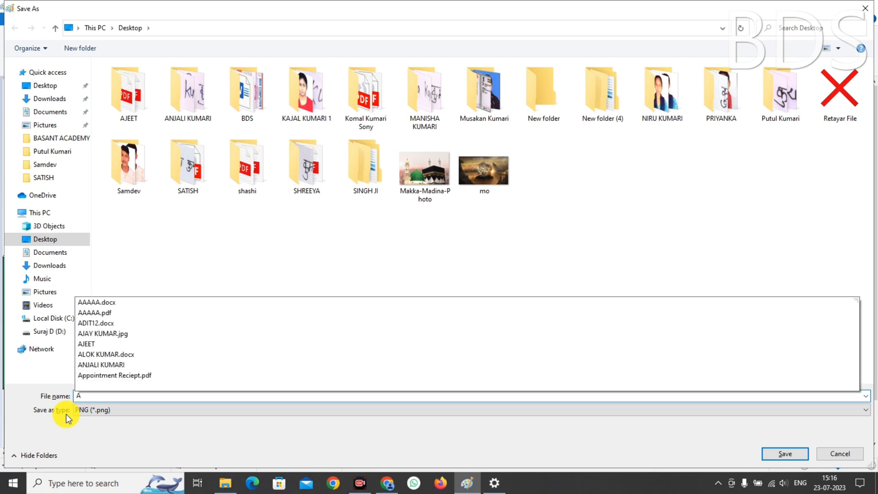
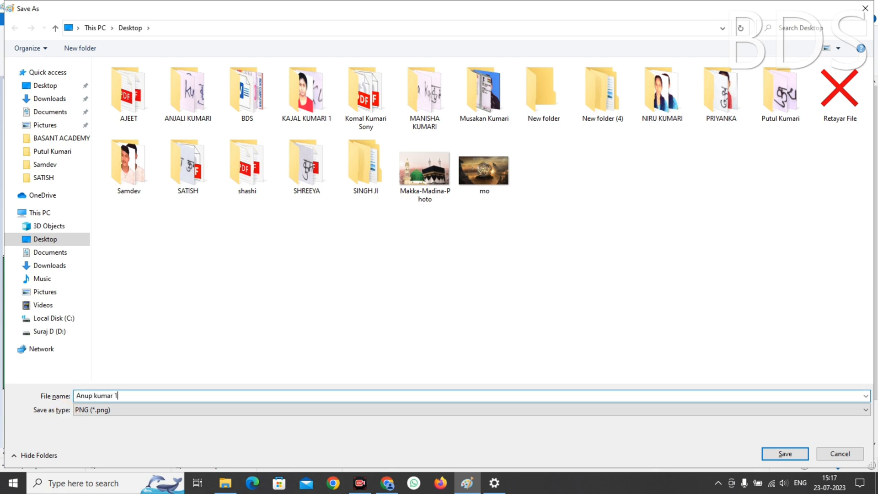
pyautogui.press('Return')
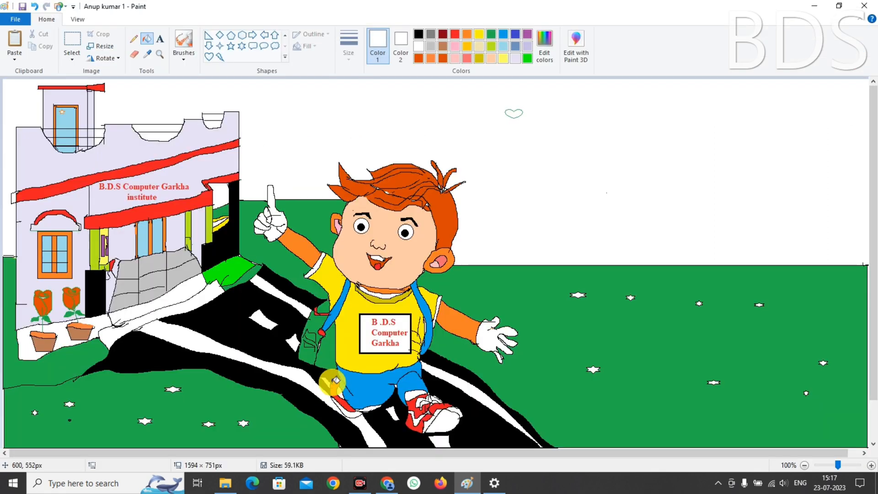